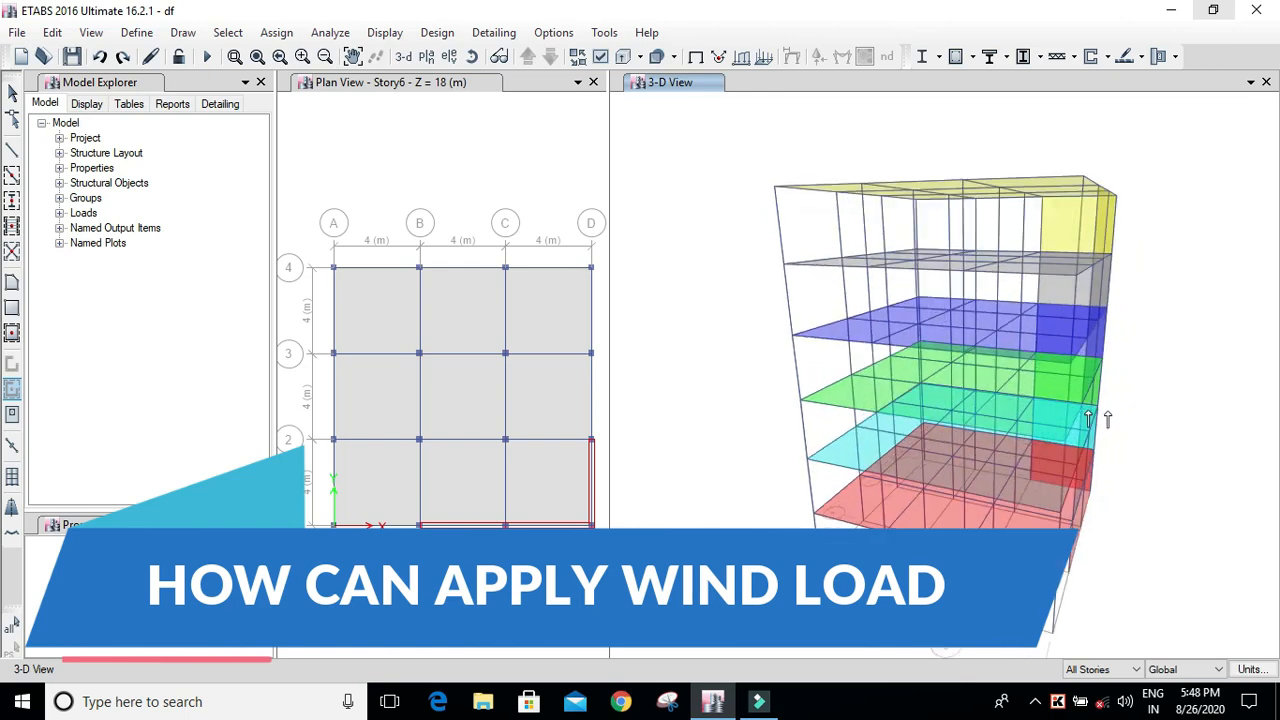
pyautogui.moveTo(1157, 415); pyautogui.dragTo(1097, 380, button='middle')
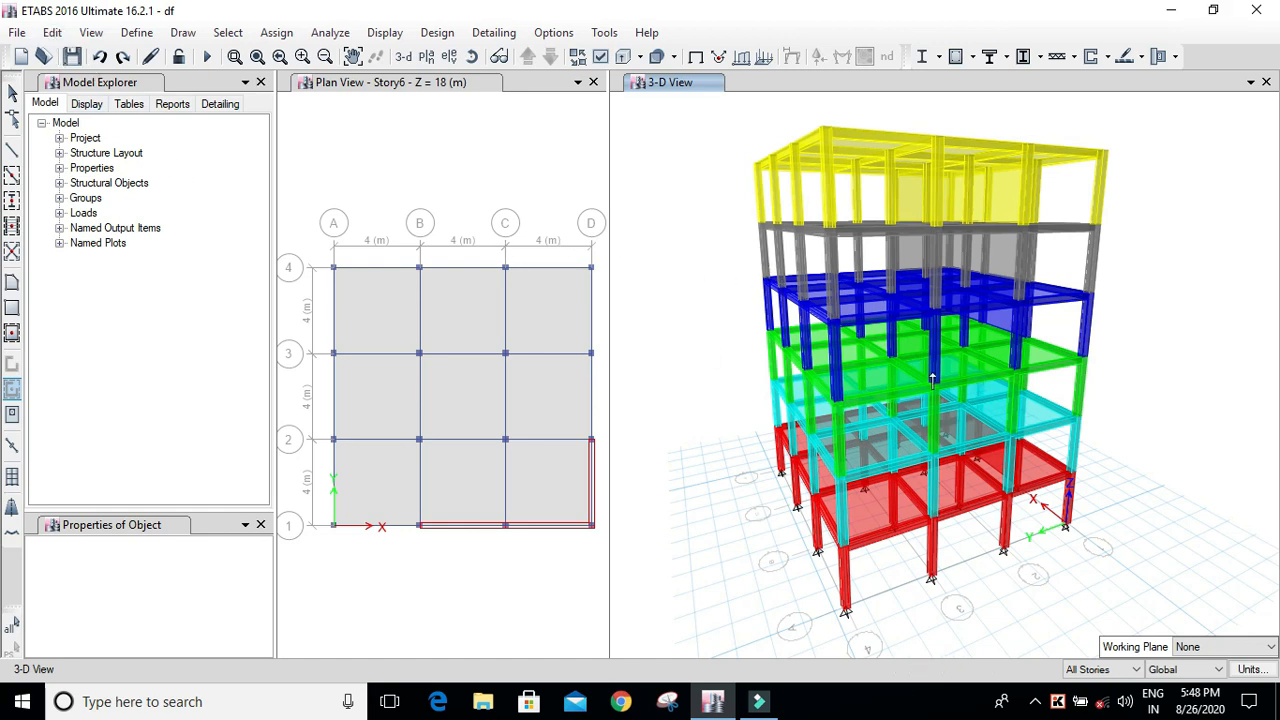
pyautogui.keyDown('shift'); pyautogui.moveTo(826, 445); pyautogui.dragTo(1035, 457, button='middle'); pyautogui.keyUp('shift')
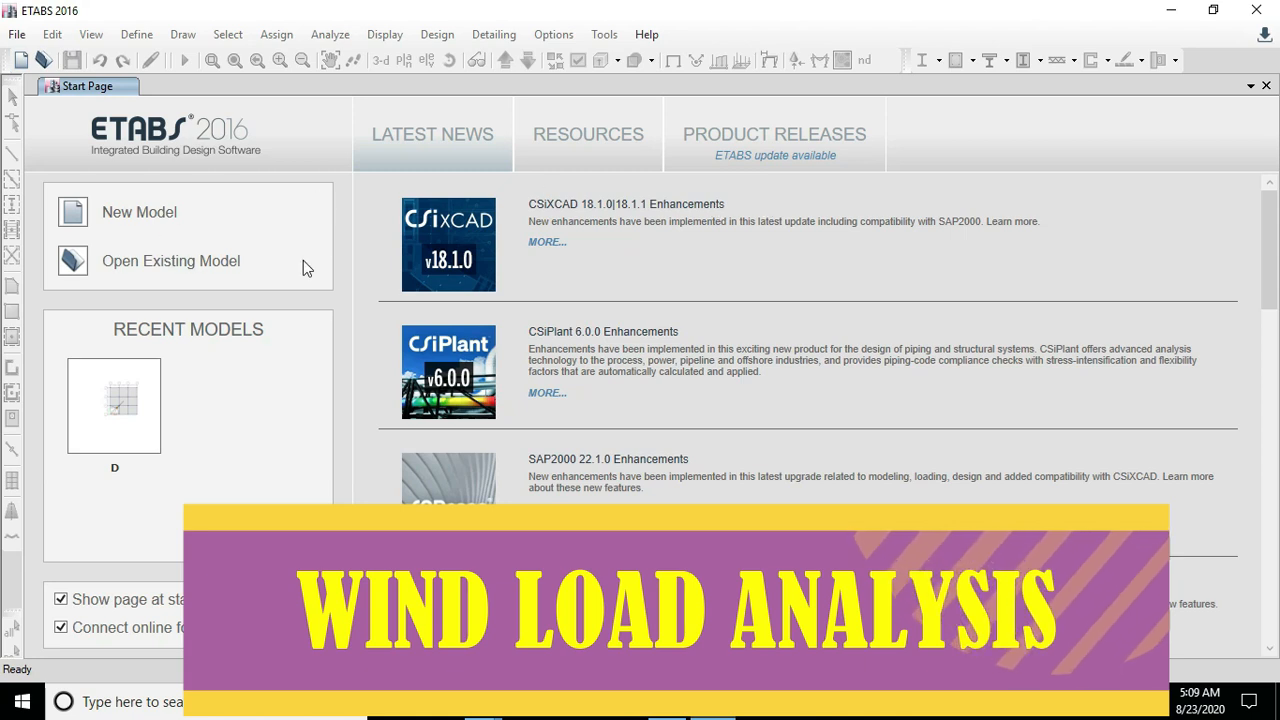
# Step: Create a new model using the built-in settings with Metric SI units, Indian steel sections, IS 800:2007 and IS 456:2000
pyautogui.click(133, 224)
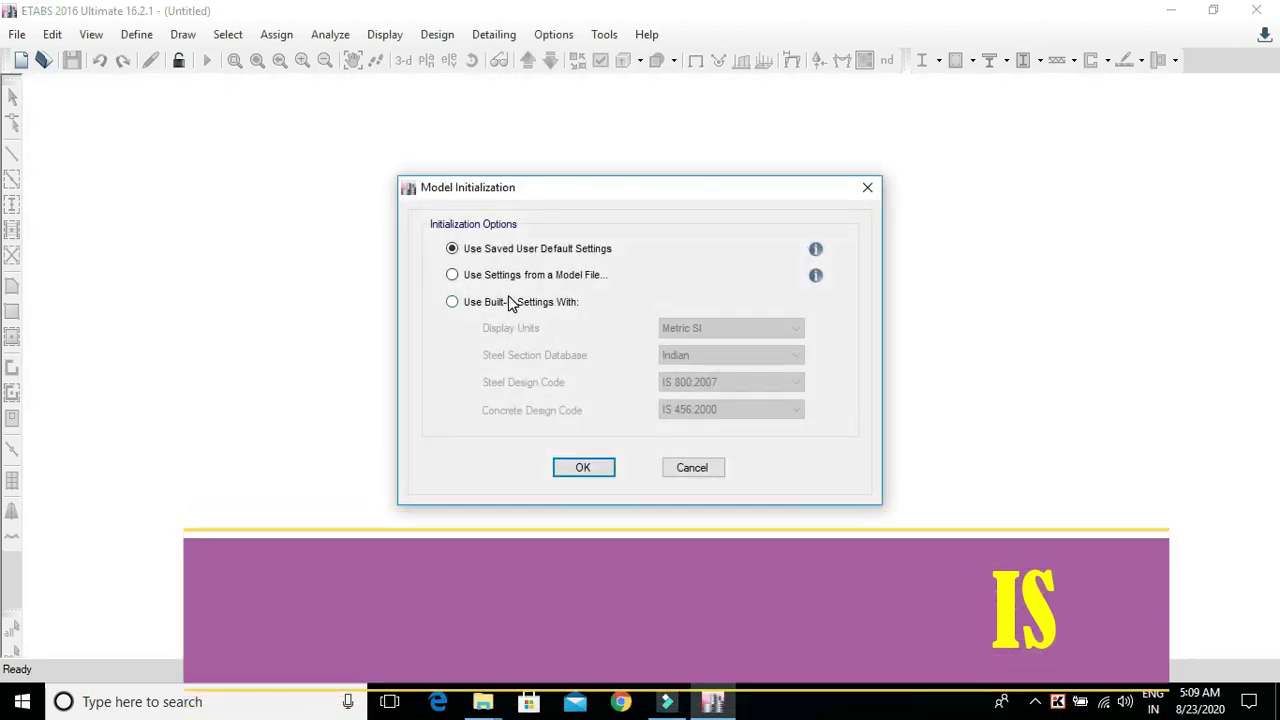
pyautogui.click(453, 301)
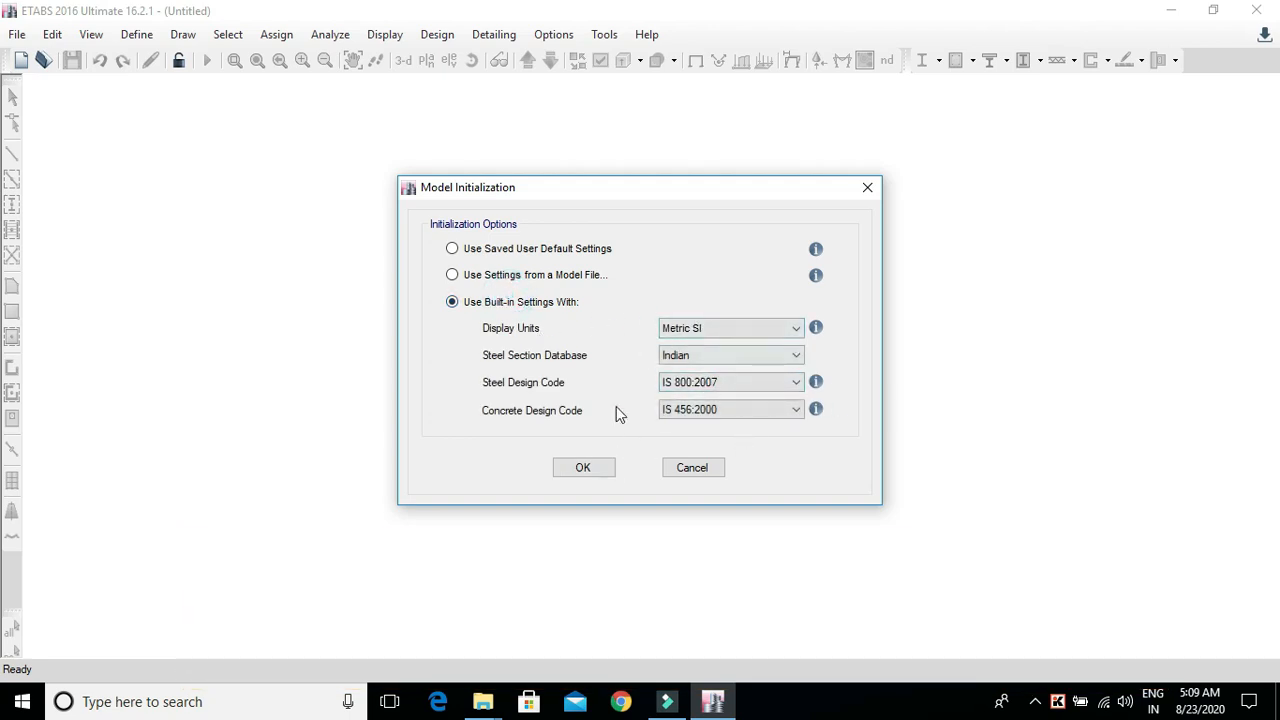
pyautogui.click(600, 470)
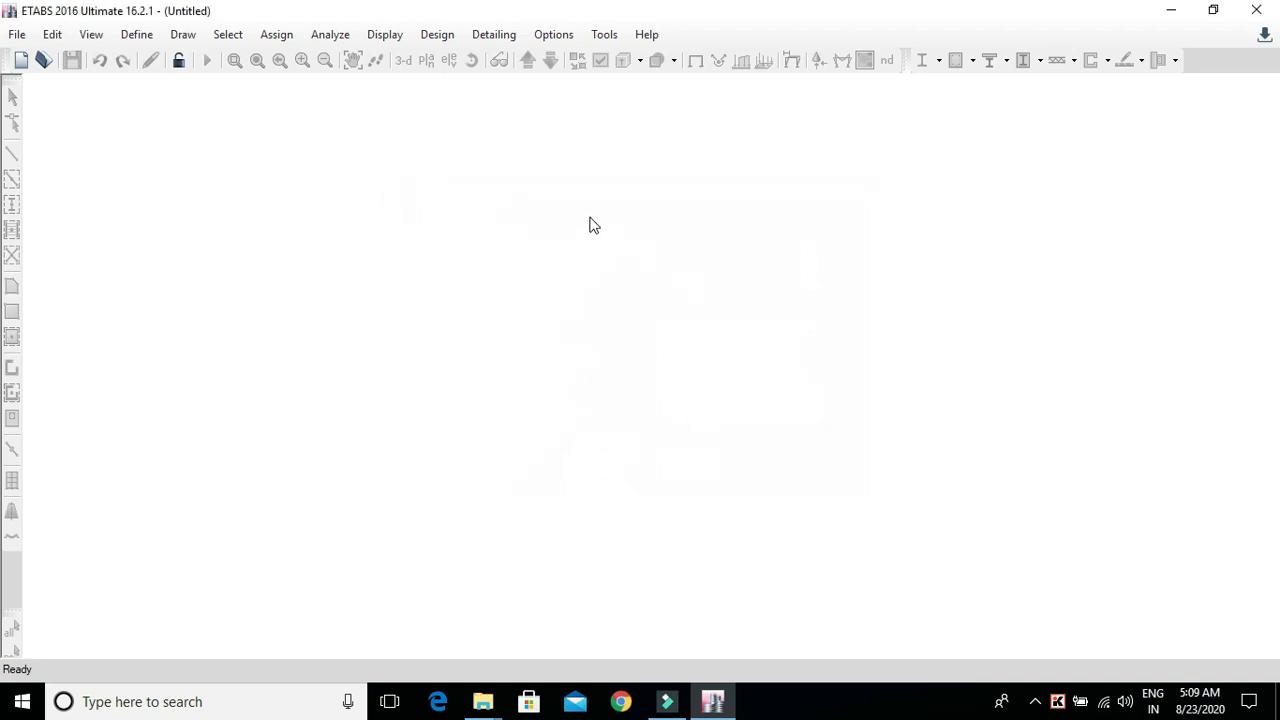
# Step: Generate a grid-only model with 6 stories and 4 m grid spacing in both the X and Y directions
pyautogui.click(962, 191)
pyautogui.moveTo(962, 191); pyautogui.dragTo(842, 184)
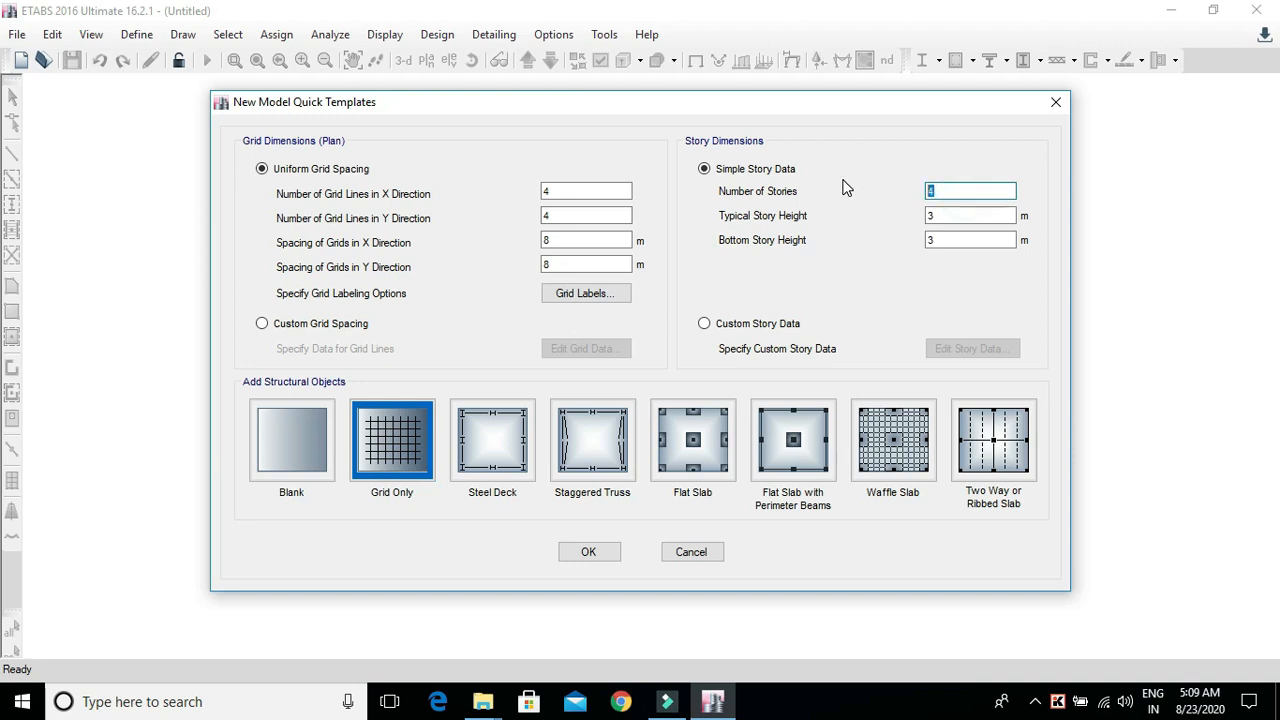
pyautogui.moveTo(950, 191); pyautogui.dragTo(857, 201)
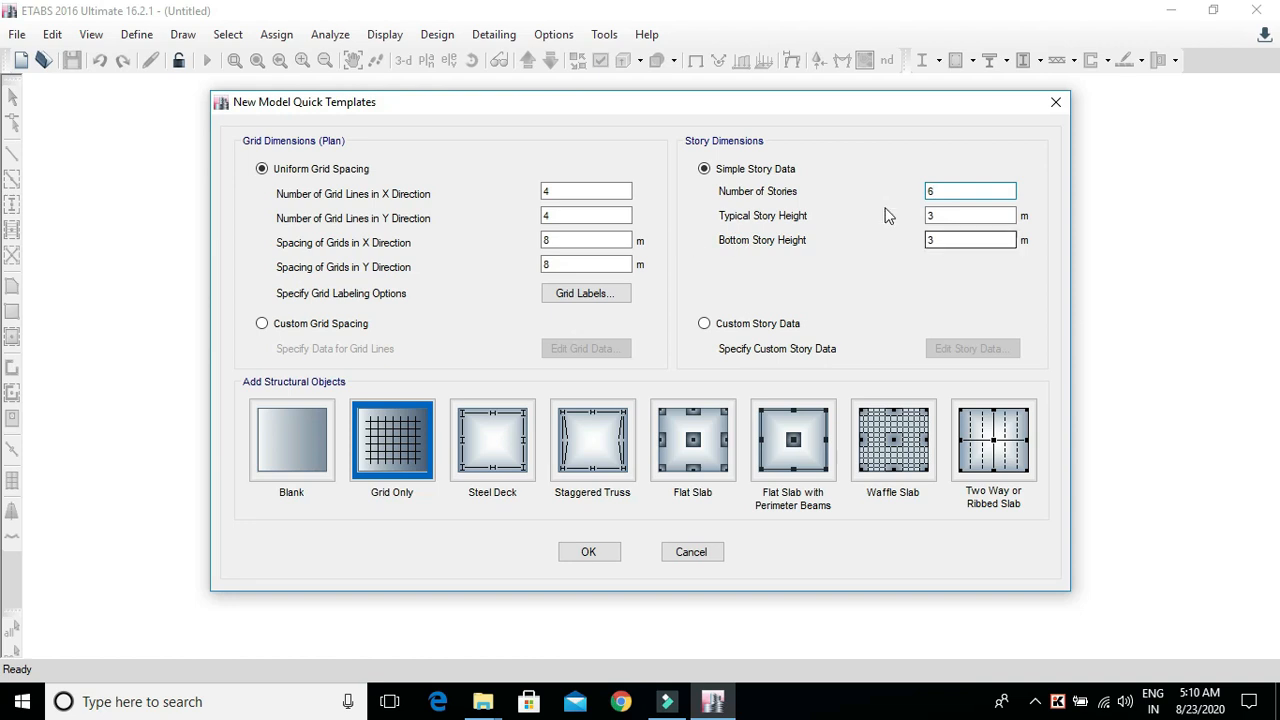
pyautogui.click(580, 240)
pyautogui.moveTo(580, 240); pyautogui.dragTo(517, 242)
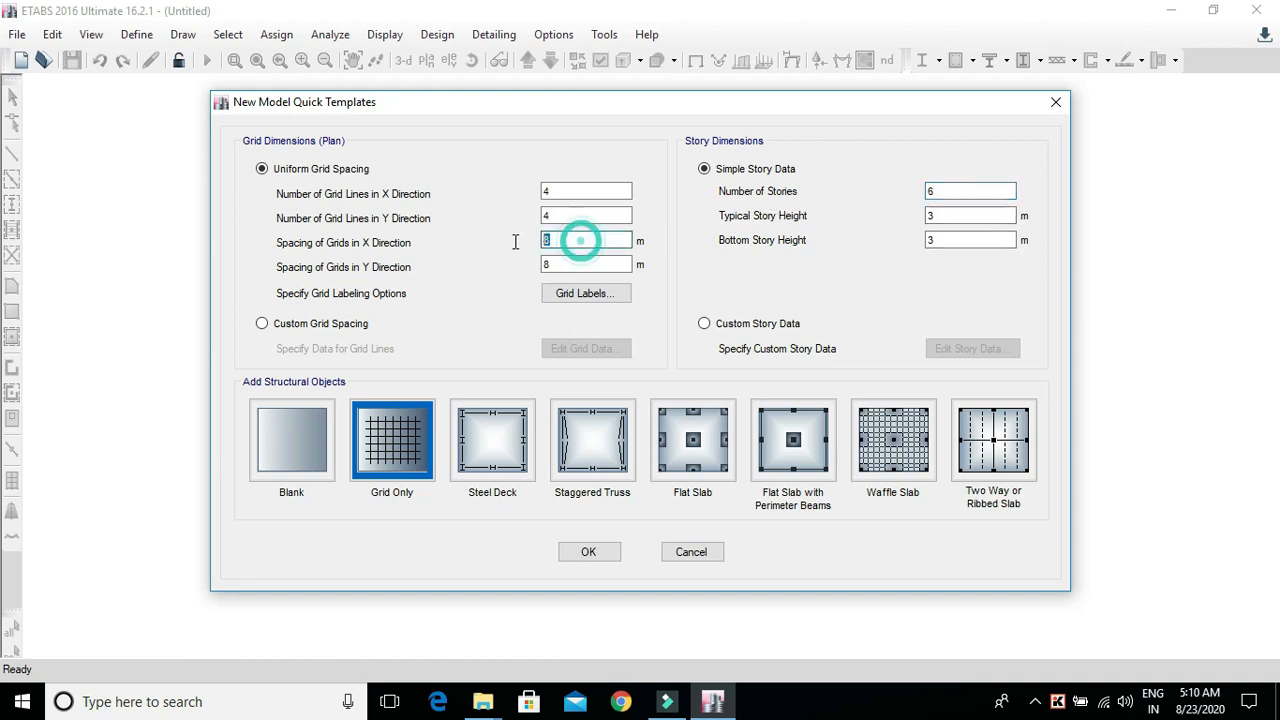
pyautogui.write('4')
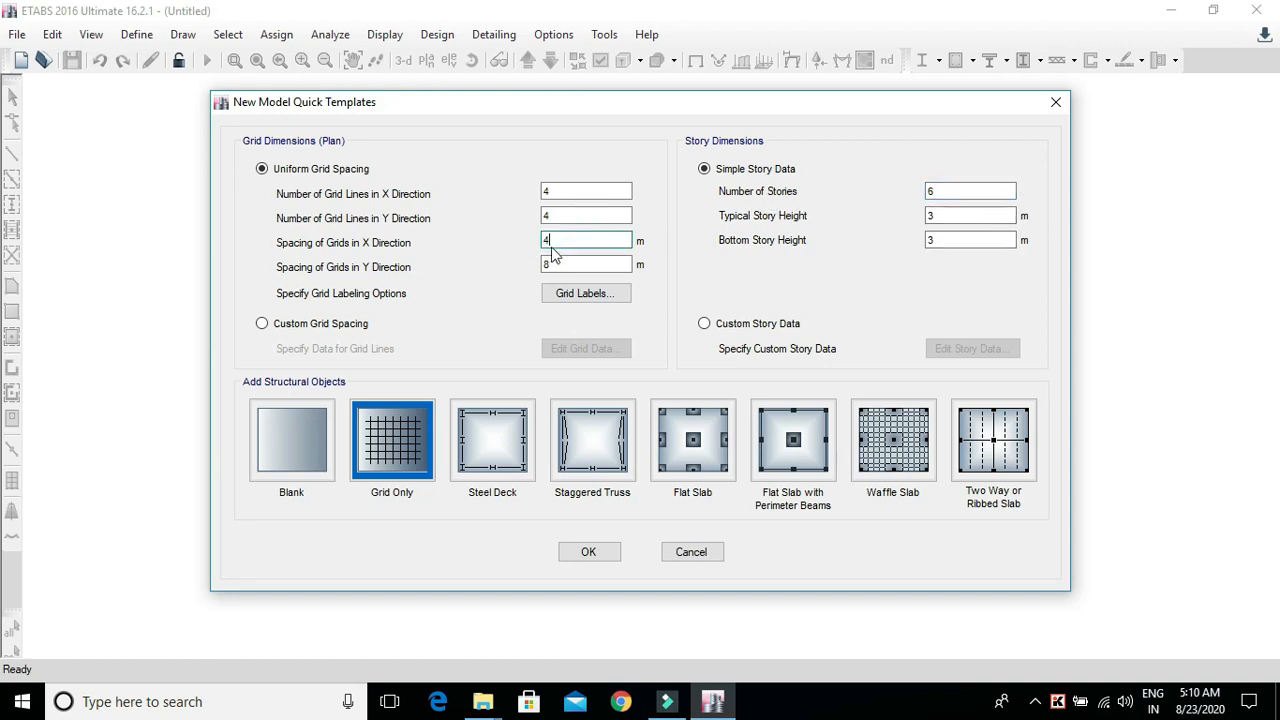
pyautogui.moveTo(586, 263); pyautogui.dragTo(508, 262)
pyautogui.write('4')
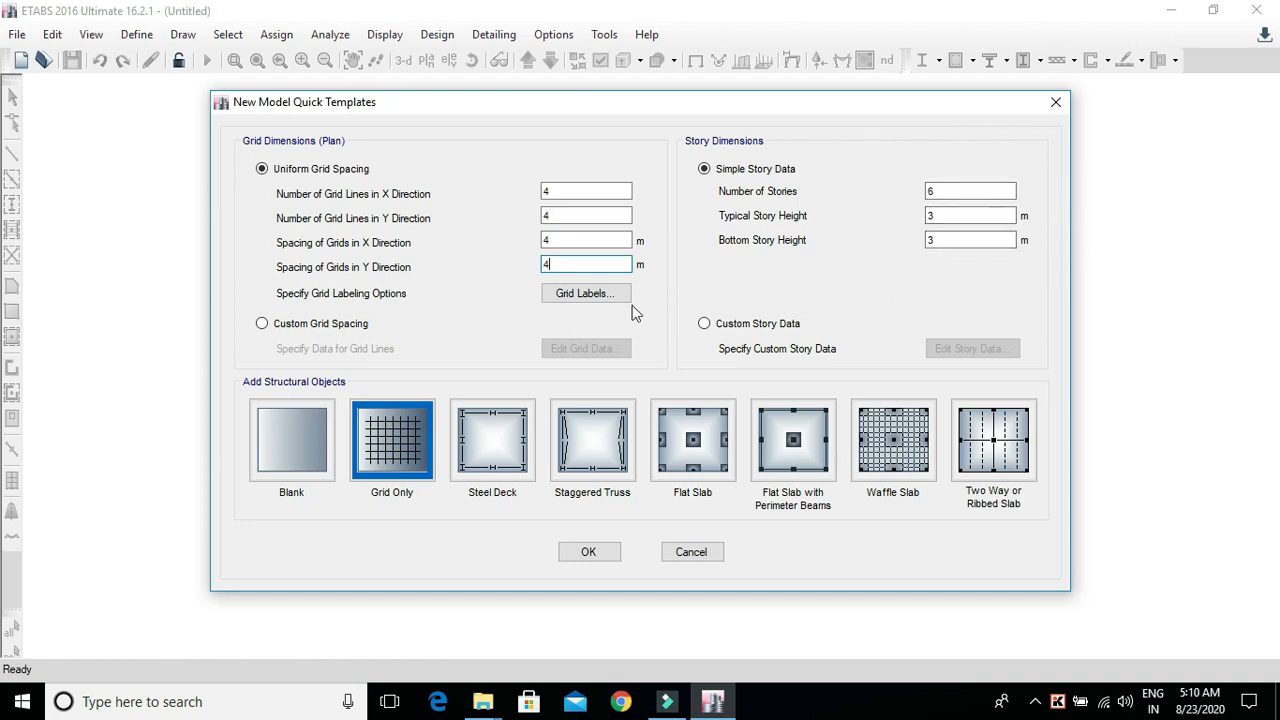
pyautogui.click(589, 556)
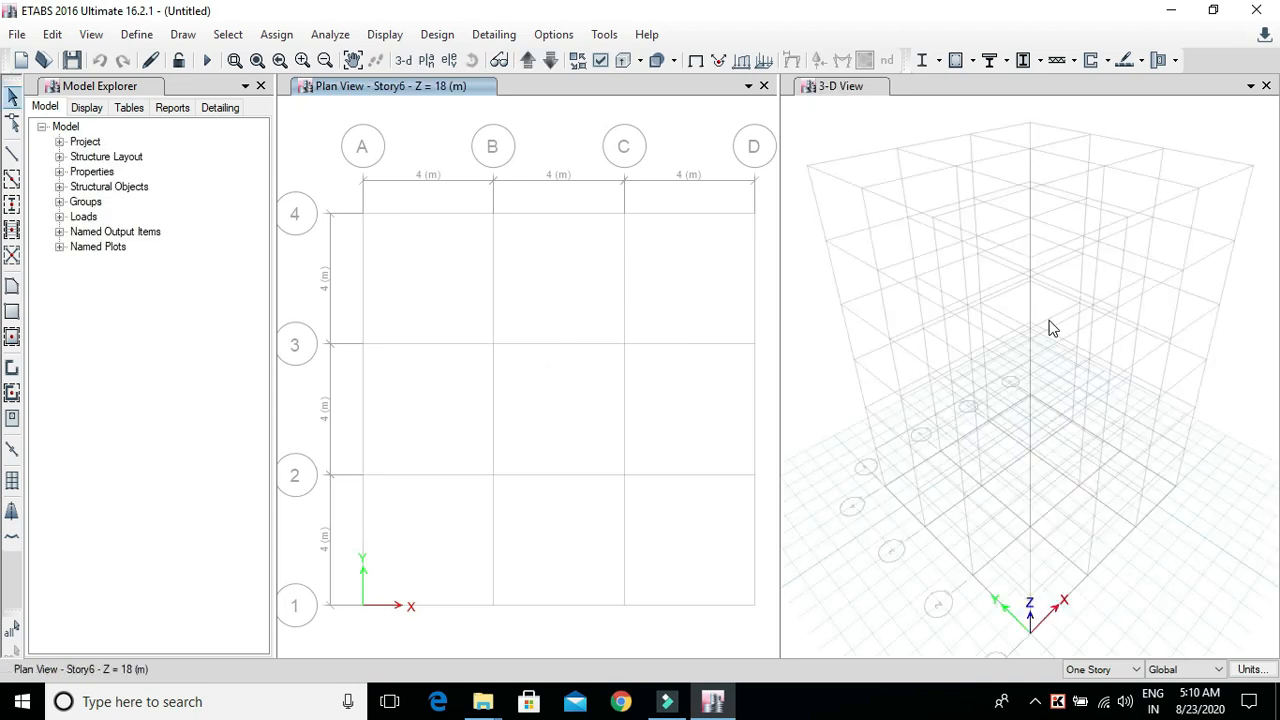
pyautogui.keyDown('shift'); pyautogui.moveTo(1053, 352); pyautogui.dragTo(1036, 320, button='middle'); pyautogui.keyUp('shift')
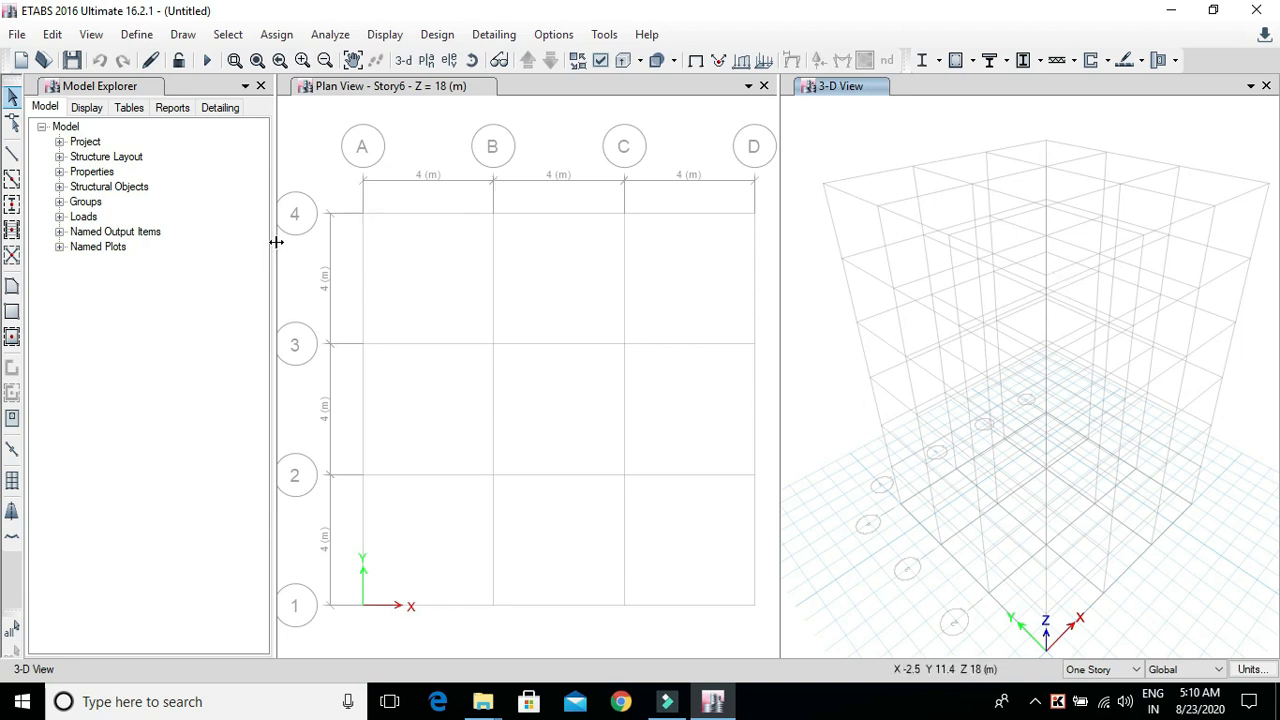
# Step: Add a new concrete material for the India region with the Indian standard and grade M25
pyautogui.click(152, 37)
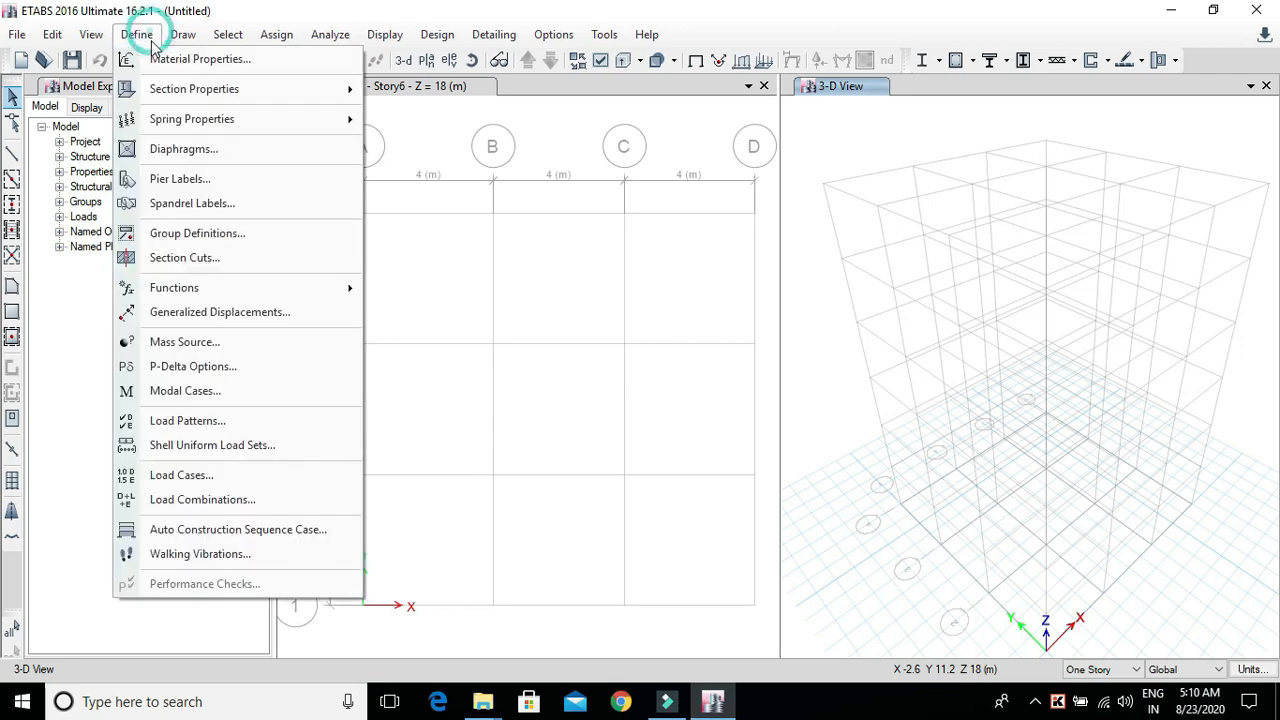
pyautogui.click(176, 58)
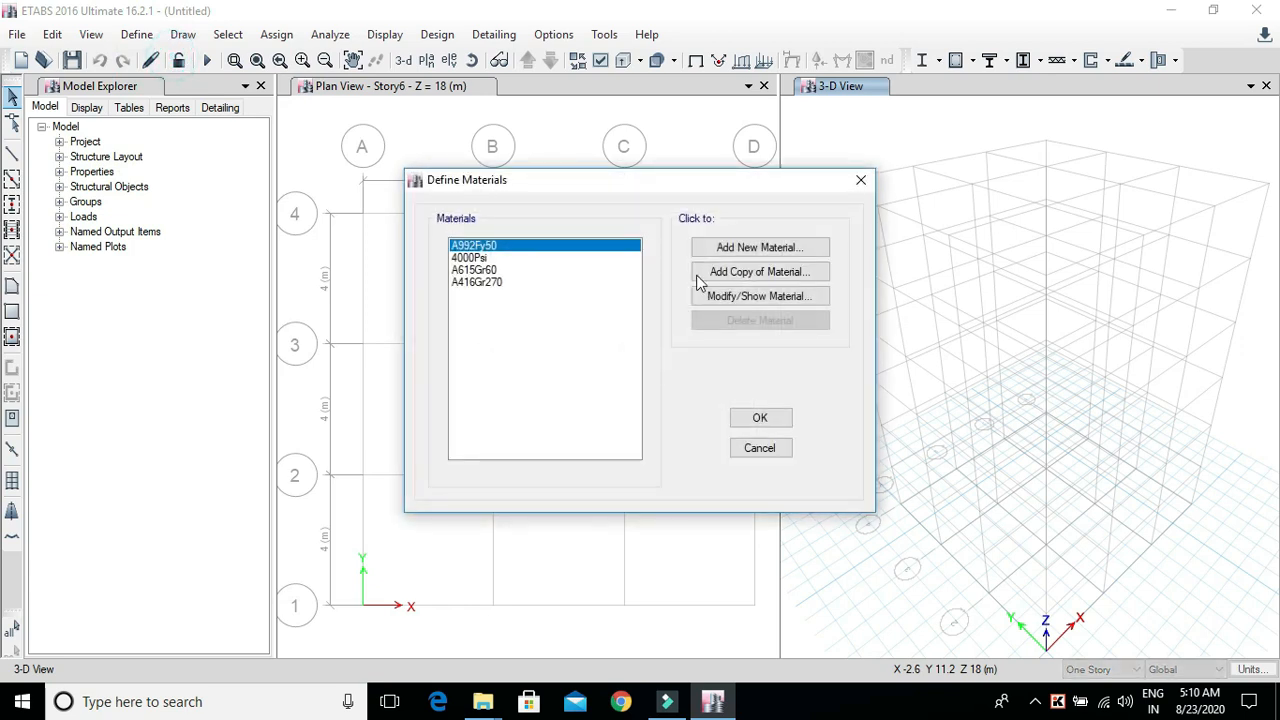
pyautogui.click(750, 247)
pyautogui.click(672, 315)
pyautogui.click(674, 293)
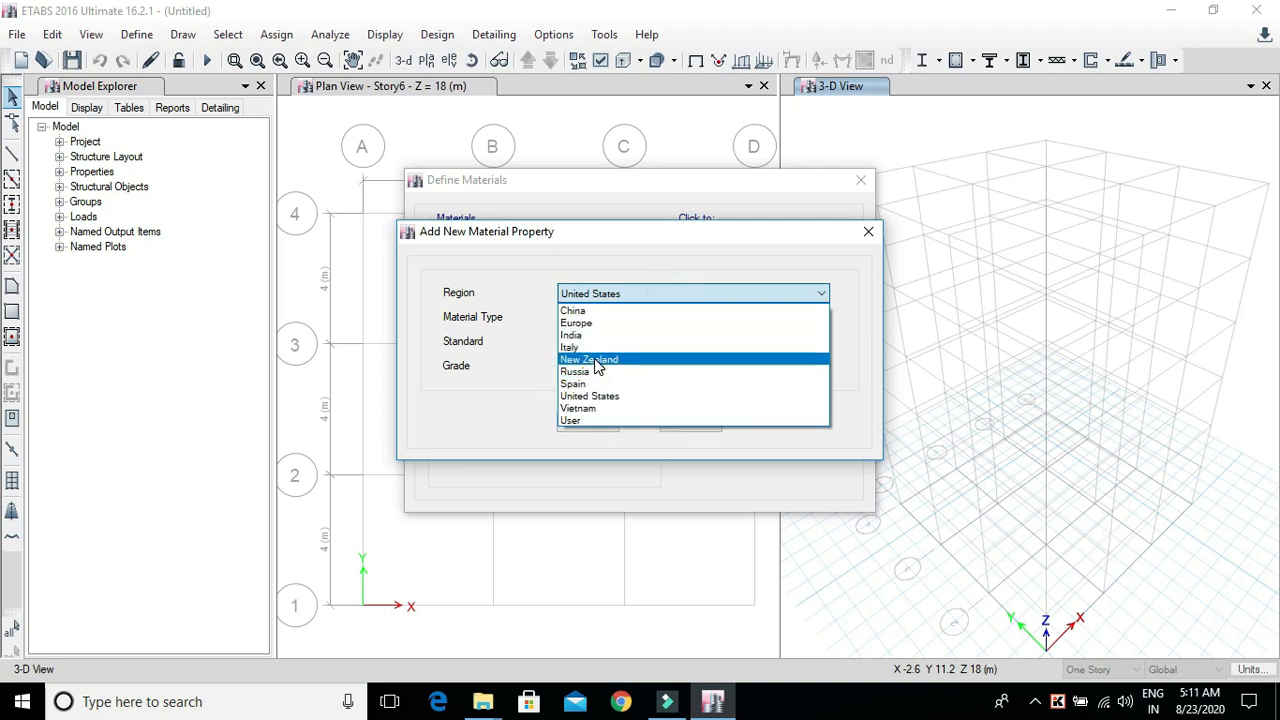
pyautogui.click(572, 335)
pyautogui.click(657, 316)
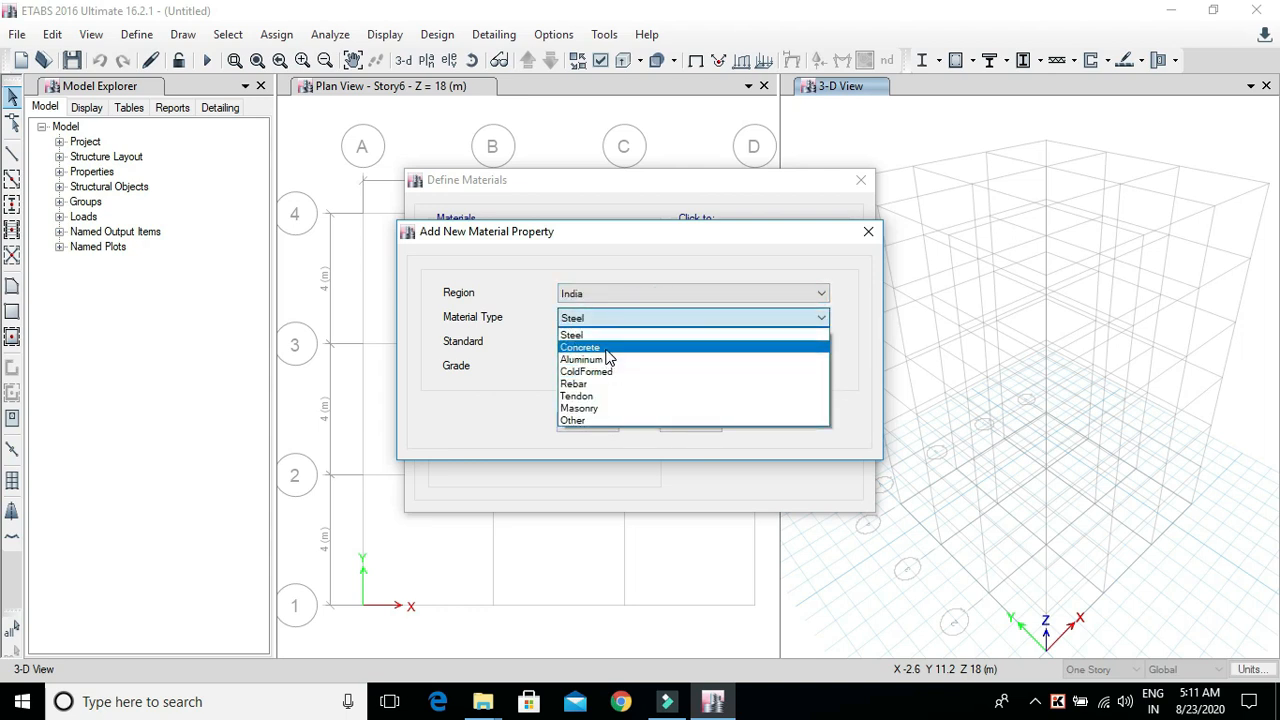
pyautogui.click(606, 348)
pyautogui.click(633, 342)
pyautogui.click(634, 358)
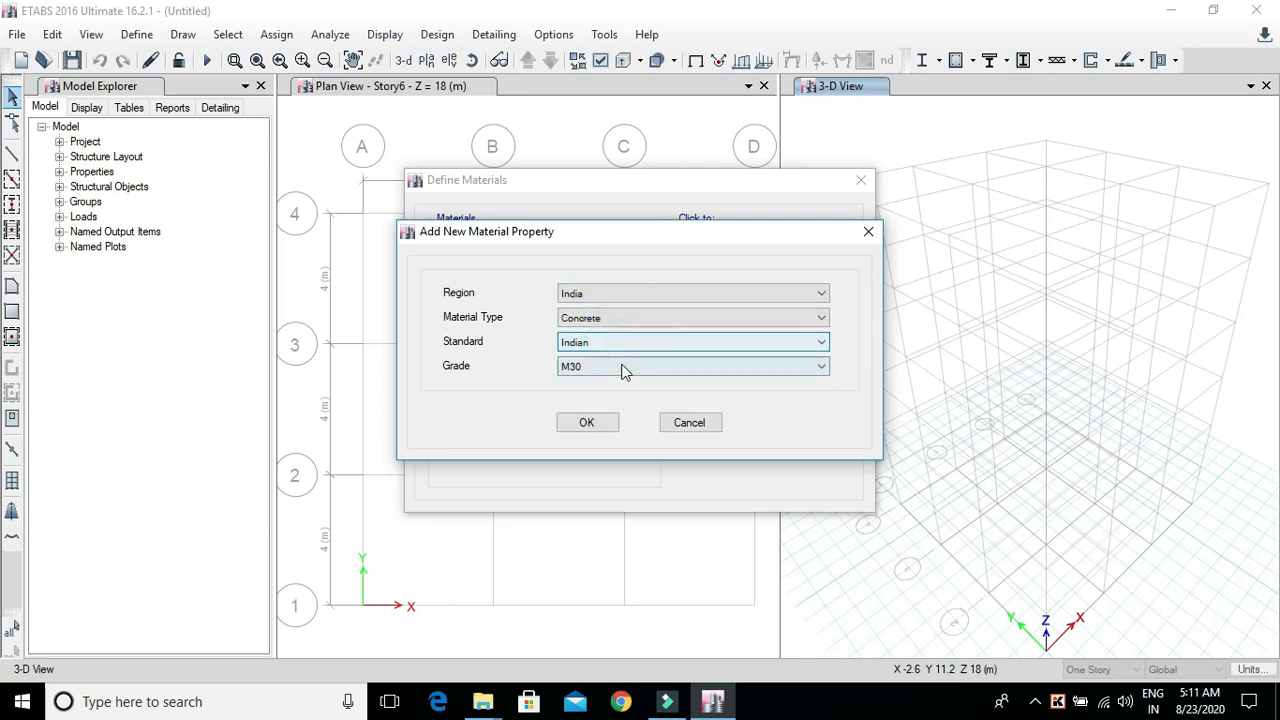
pyautogui.click(618, 366)
pyautogui.click(607, 408)
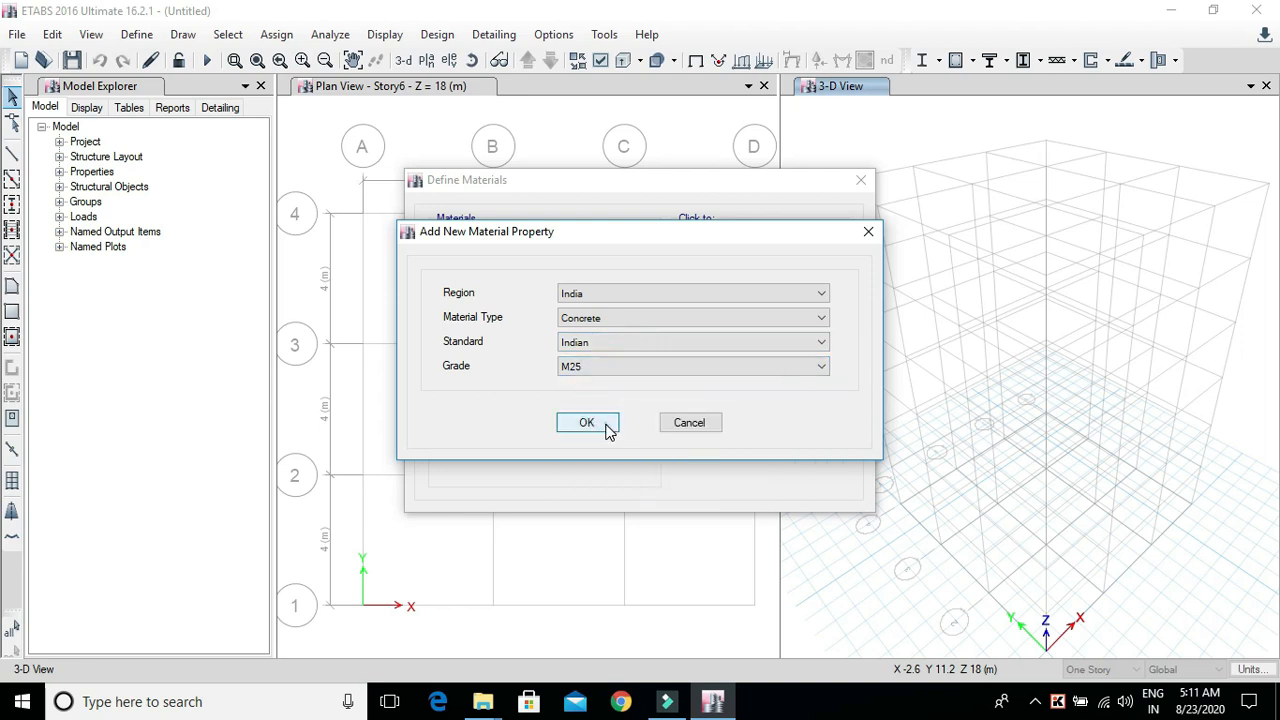
pyautogui.click(606, 428)
pyautogui.click(581, 593)
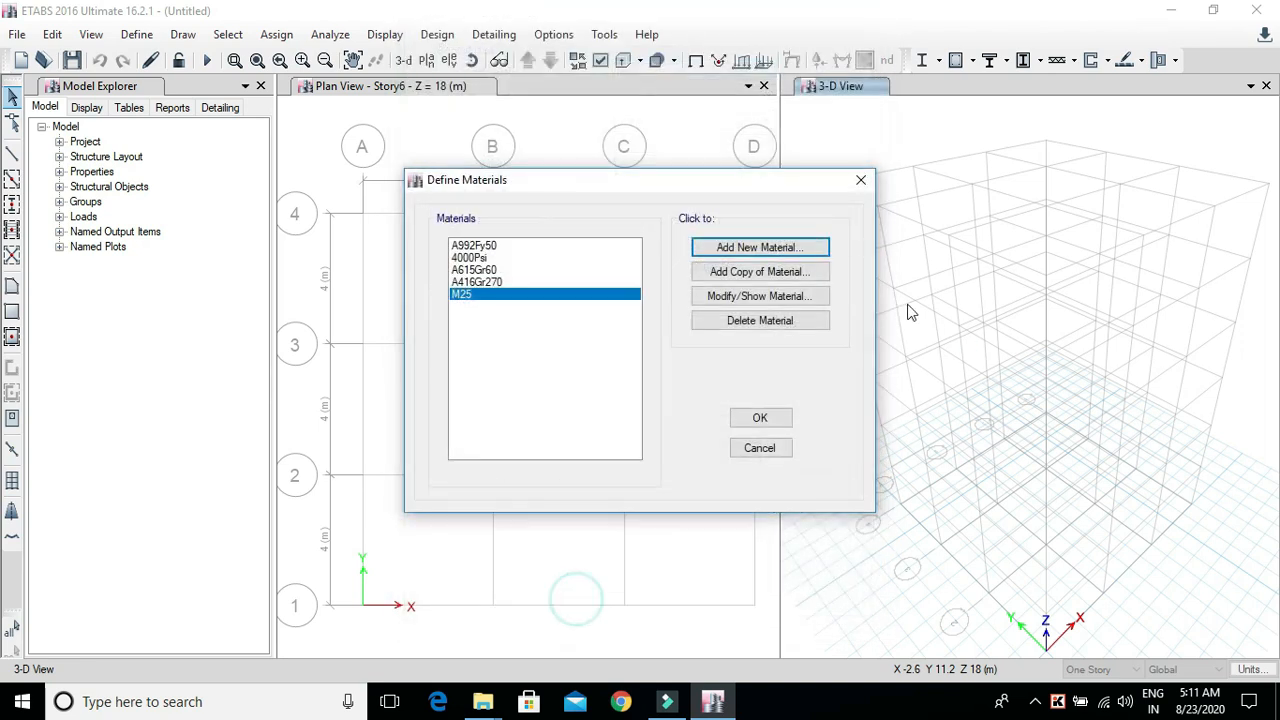
# Step: Add an Indian rebar material of grade HYSD Grade 415 and accept the material definitions
pyautogui.click(775, 251)
pyautogui.click(662, 343)
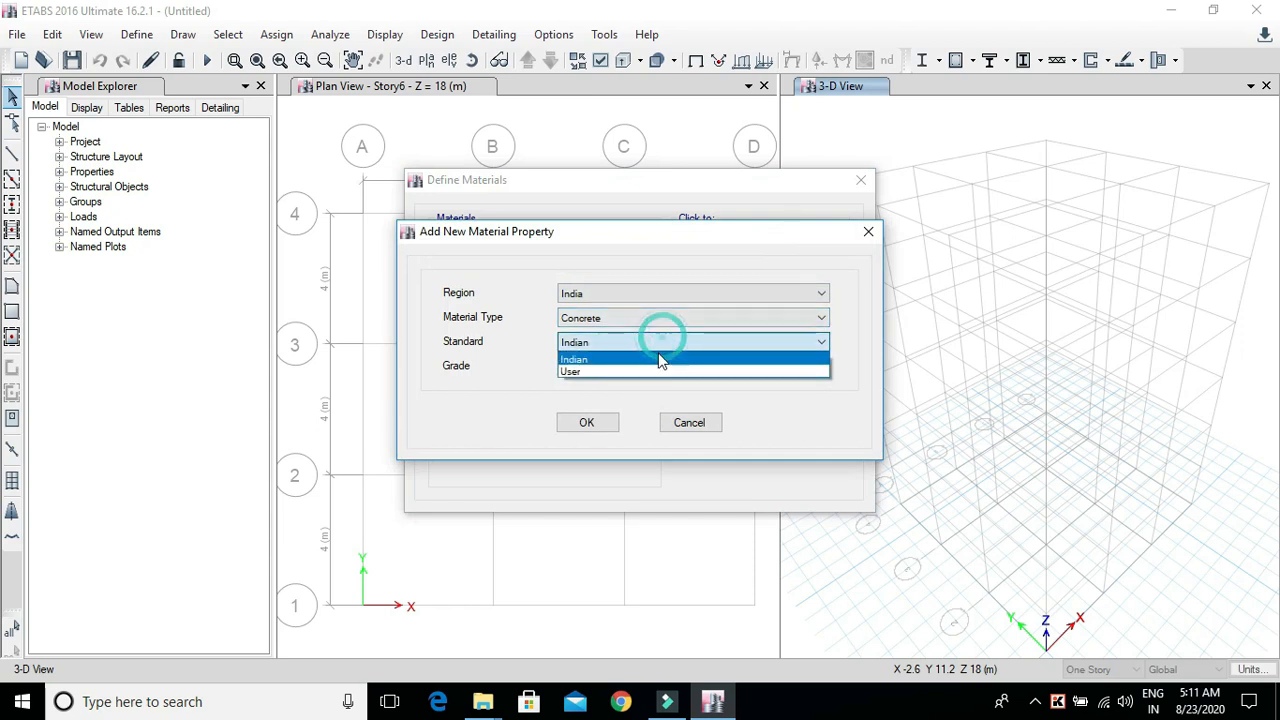
pyautogui.click(611, 319)
pyautogui.click(611, 319)
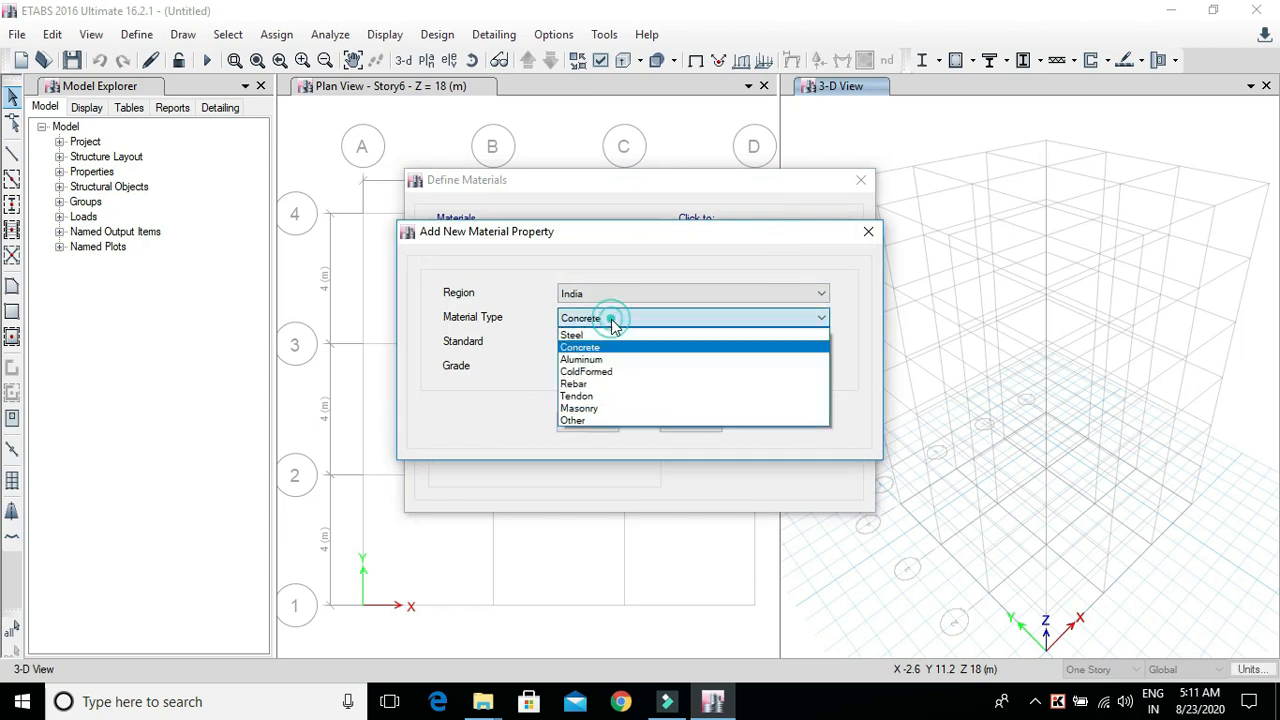
pyautogui.click(582, 386)
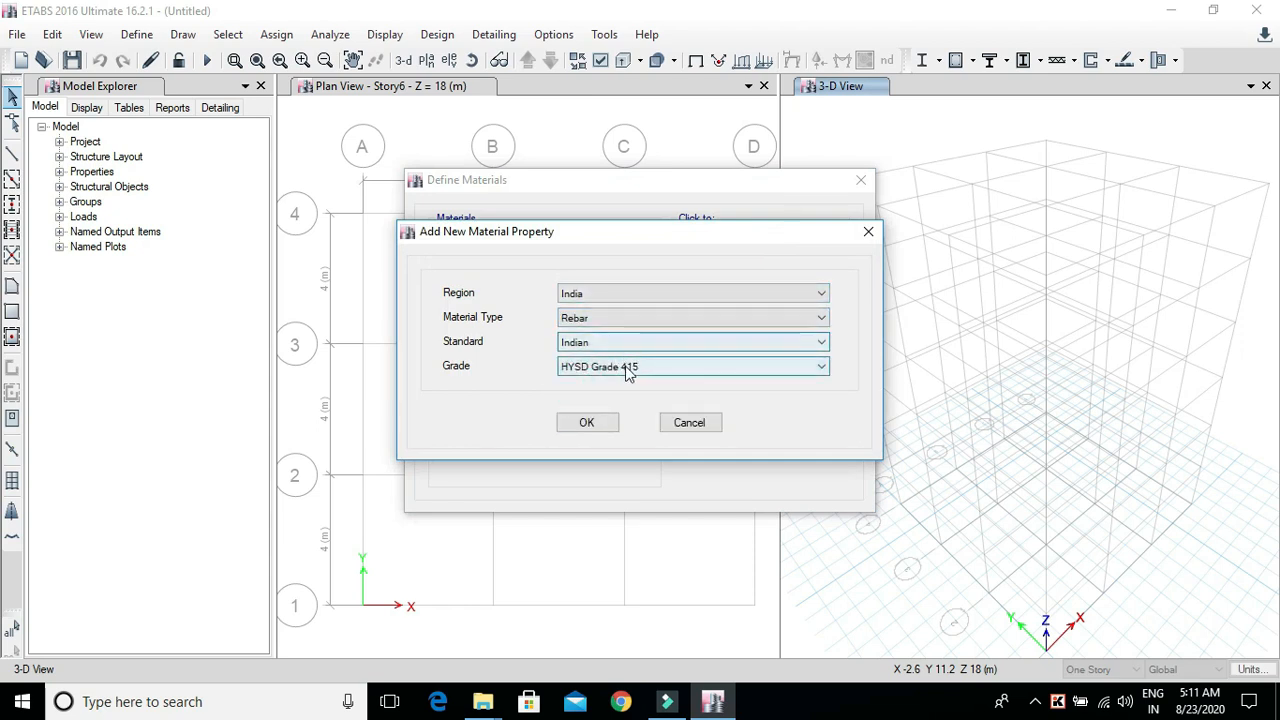
pyautogui.click(591, 423)
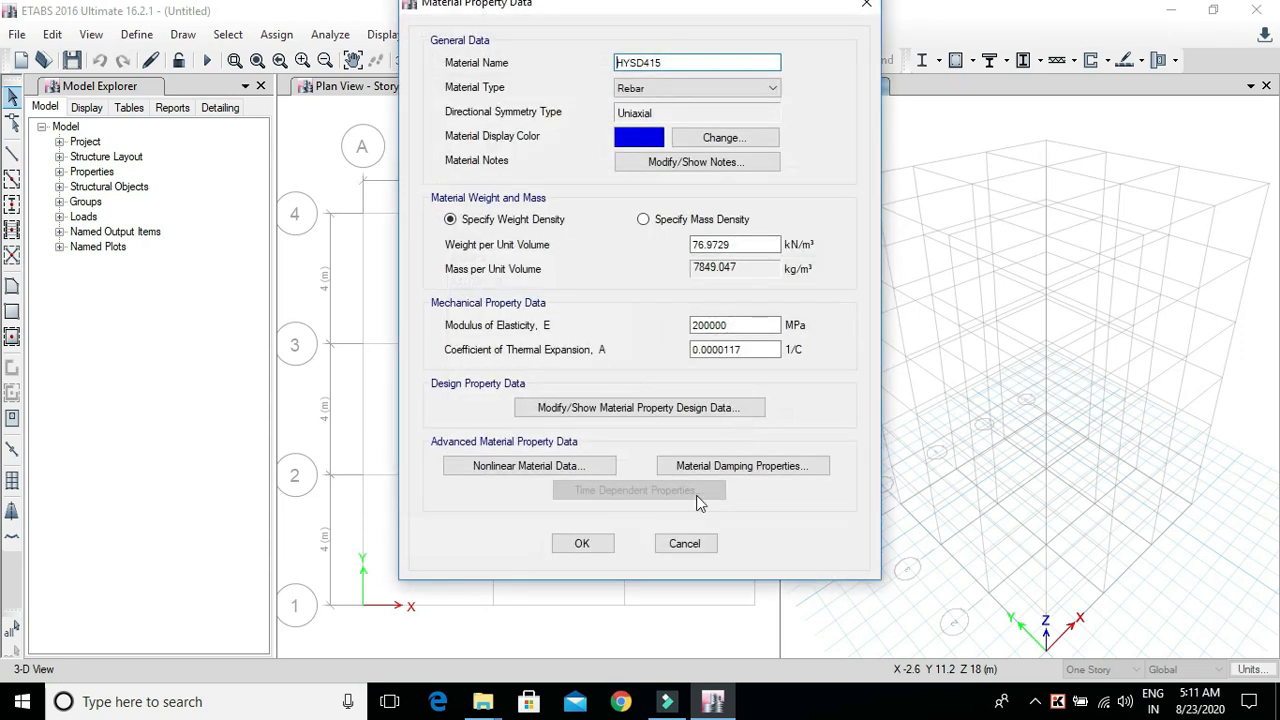
pyautogui.click(593, 546)
pyautogui.click(760, 415)
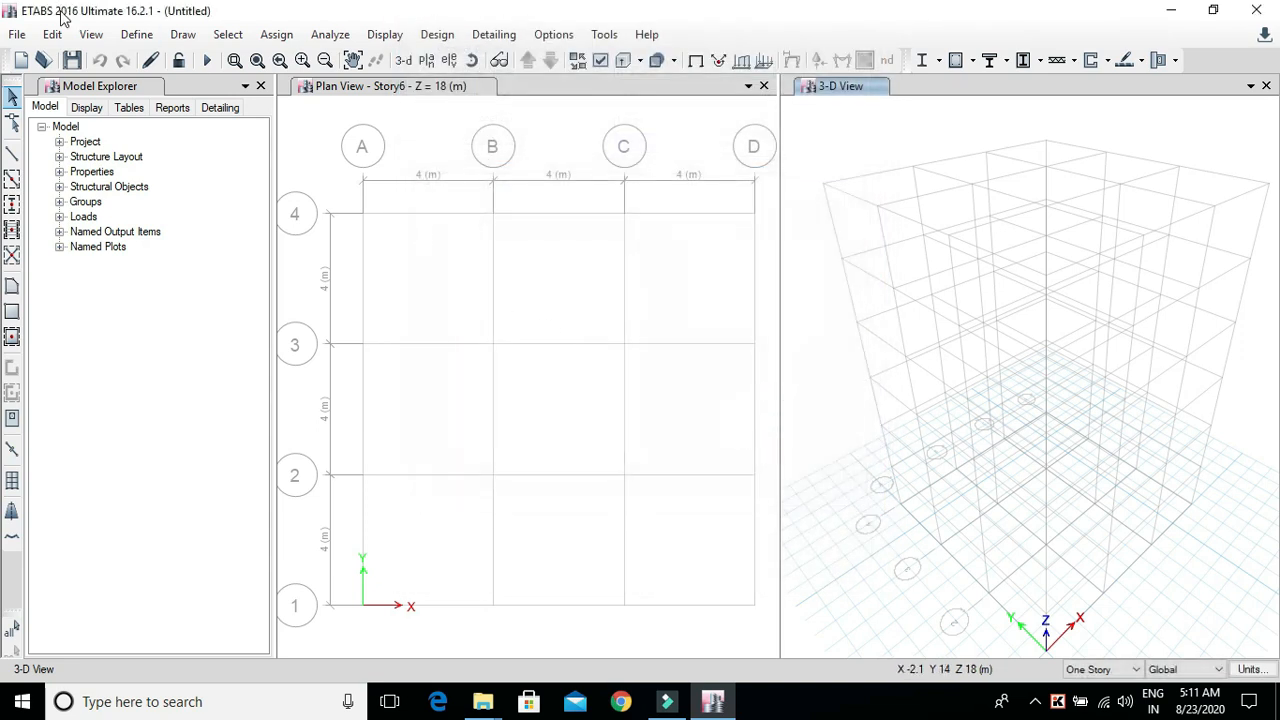
# Step: Start a new concrete rectangular frame section and set its depth and width to 300 mm each
pyautogui.click(137, 34)
pyautogui.moveTo(190, 89)
pyautogui.click(443, 89)
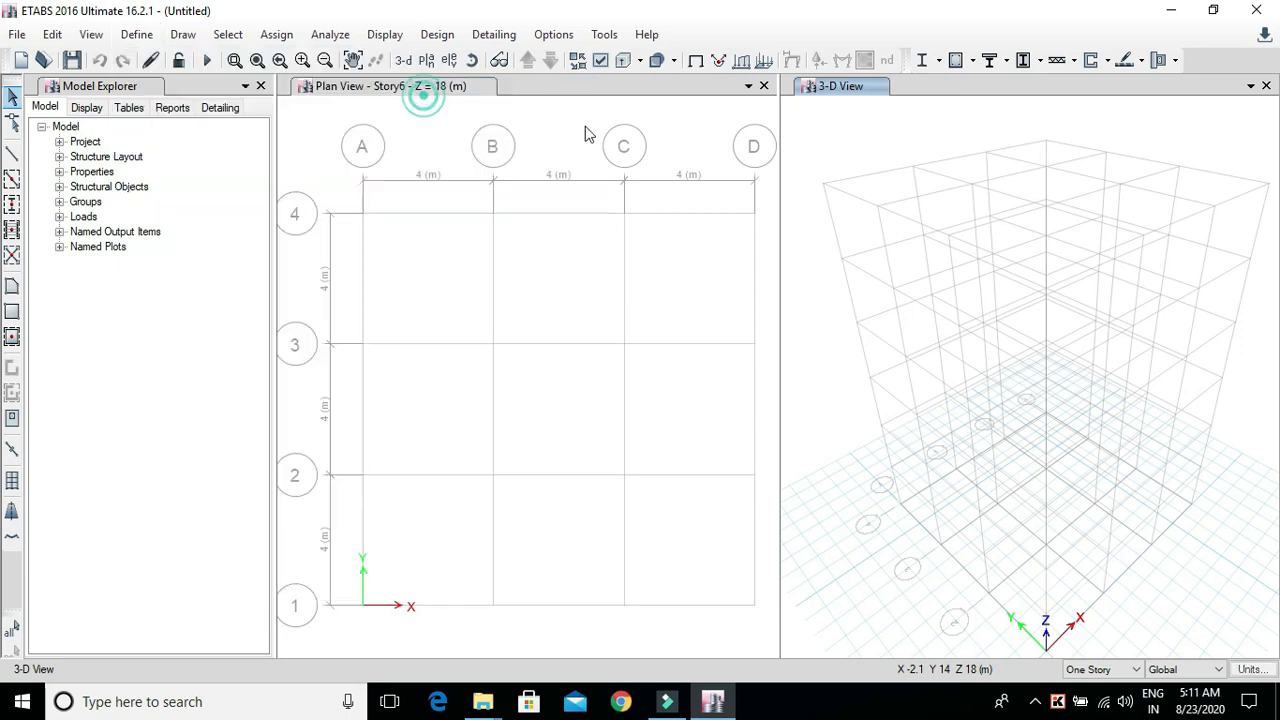
pyautogui.click(790, 199)
pyautogui.press('Escape')
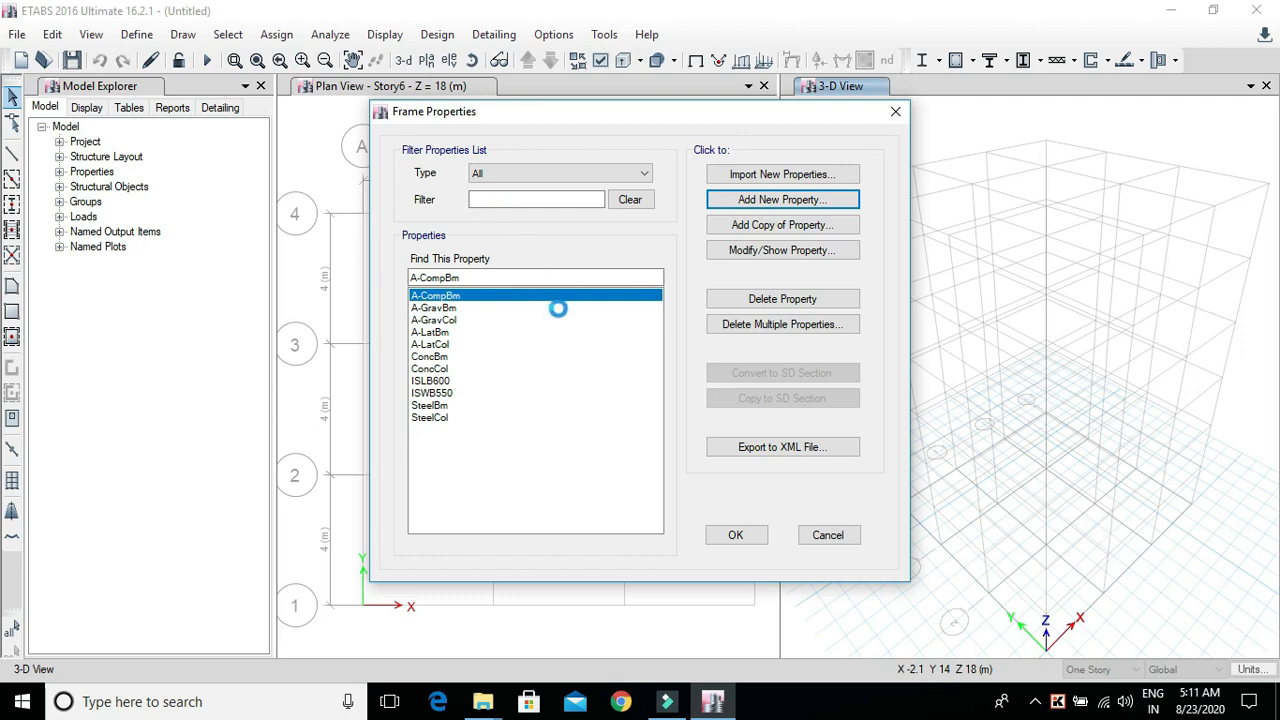
pyautogui.doubleClick(648, 401)
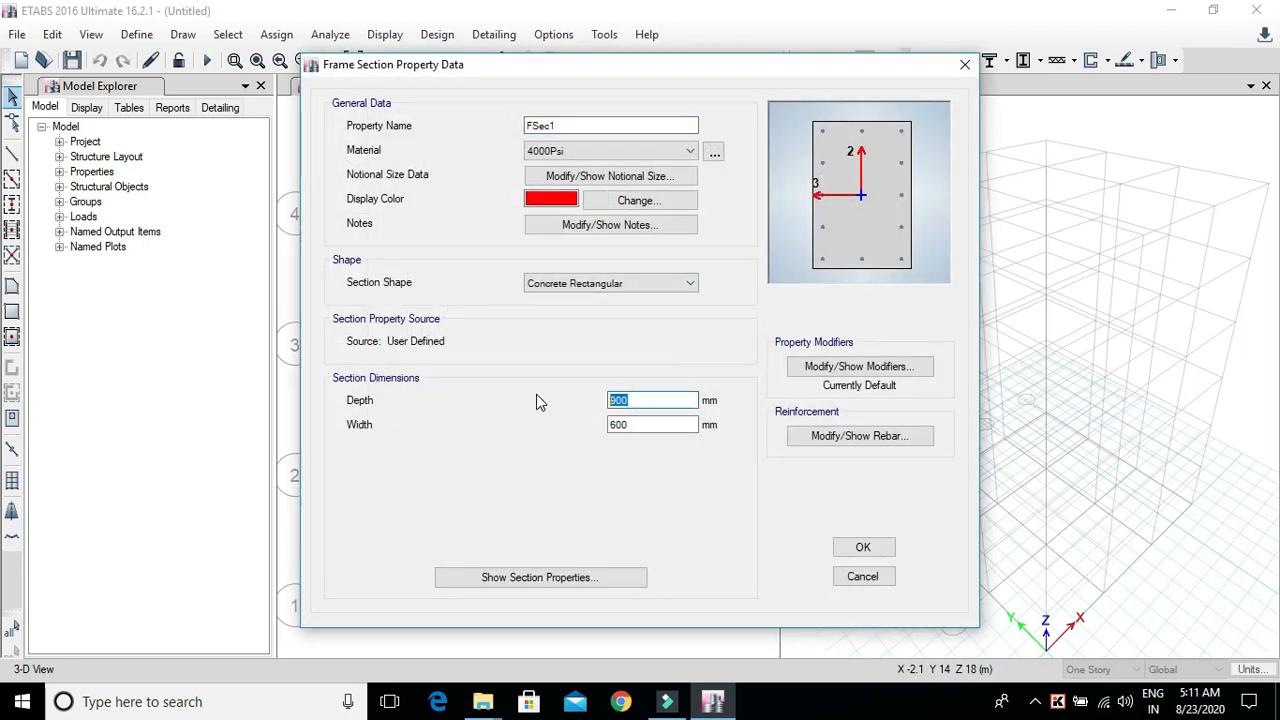
pyautogui.write('30')
pyautogui.press('Tab')
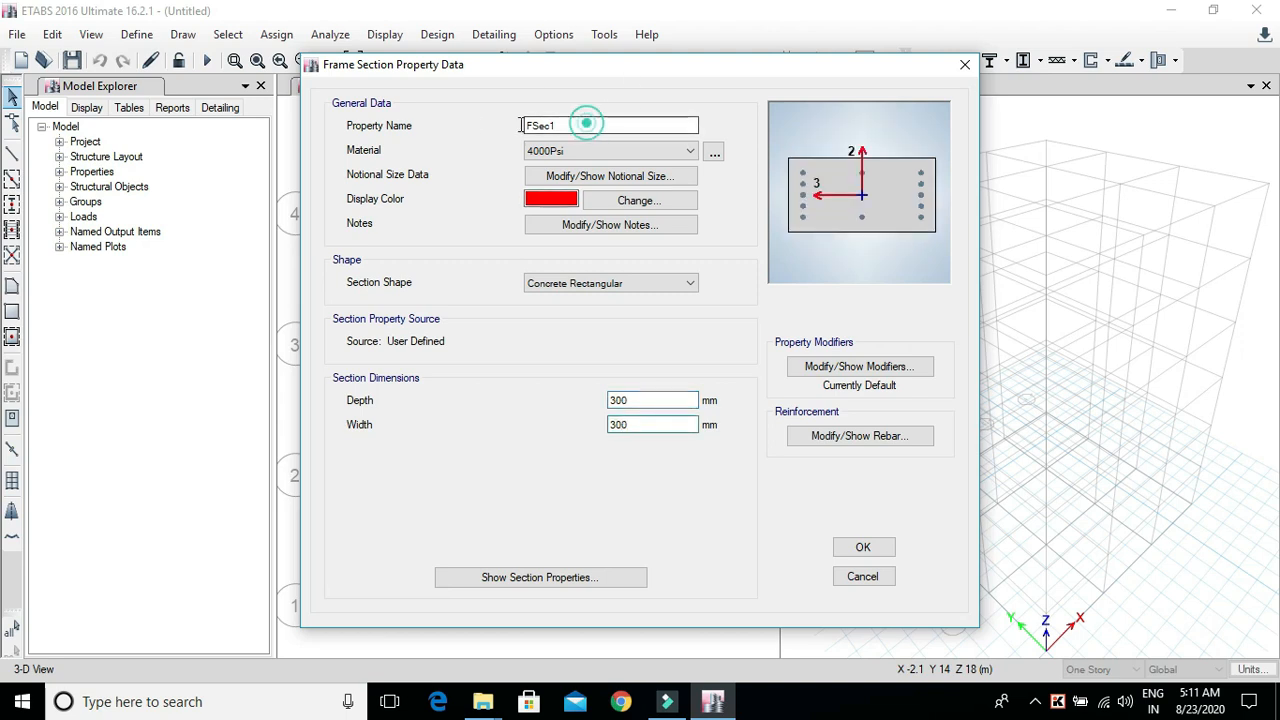
# Step: Name the frame section COLUMN and assign it the M25 material
pyautogui.doubleClick(592, 124)
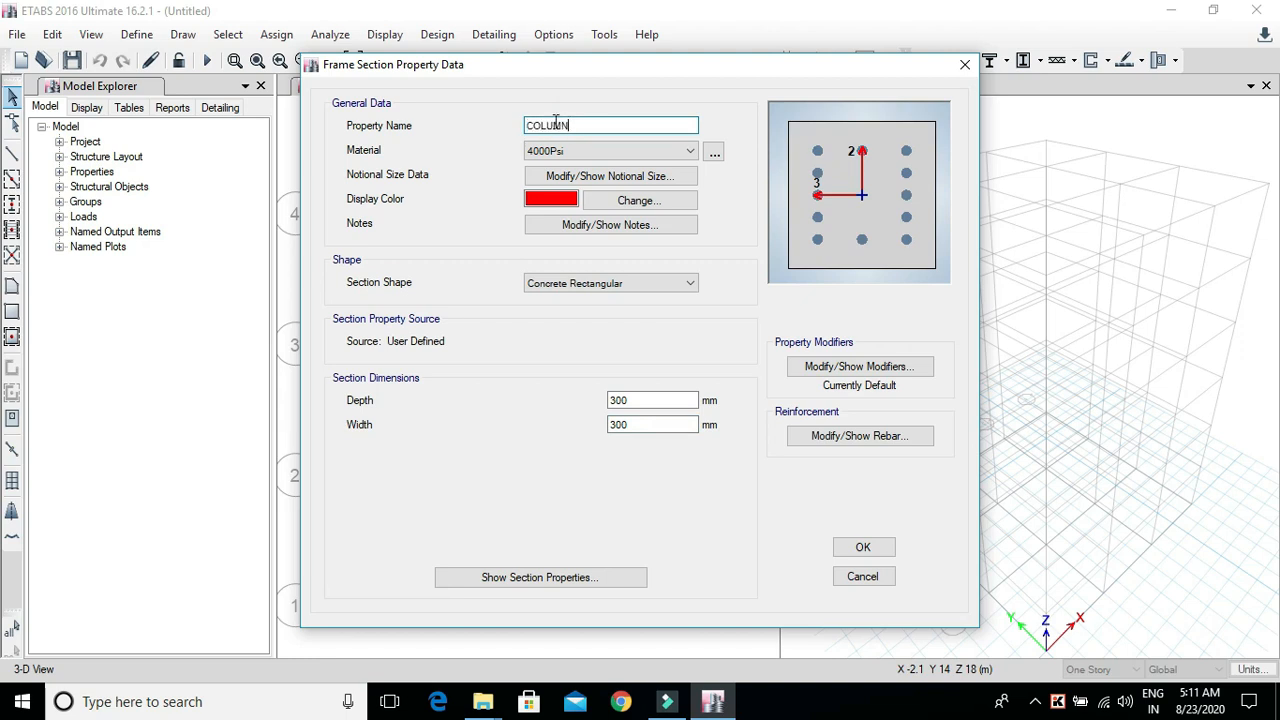
pyautogui.click(606, 151)
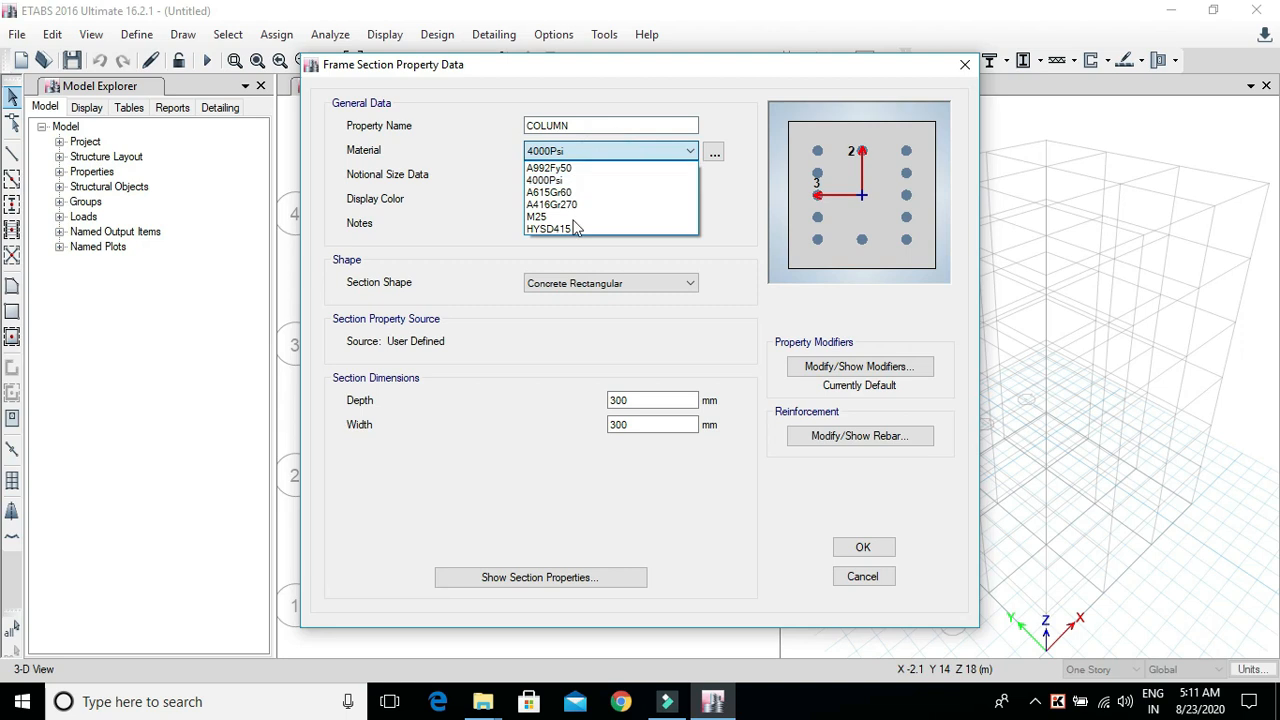
pyautogui.click(540, 217)
# Step: Set the column section's longitudinal and confinement bar materials to HYSD415 and accept the section
pyautogui.click(856, 438)
pyautogui.click(755, 128)
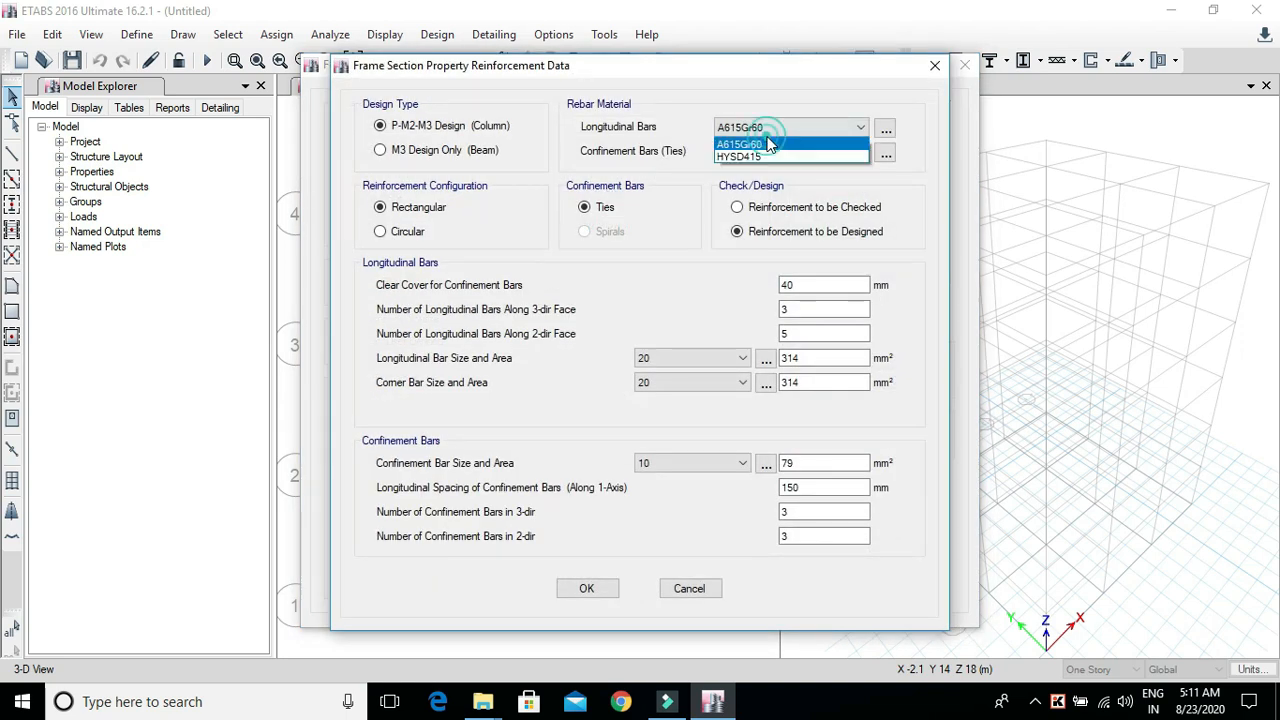
pyautogui.click(765, 157)
pyautogui.click(765, 151)
pyautogui.click(755, 181)
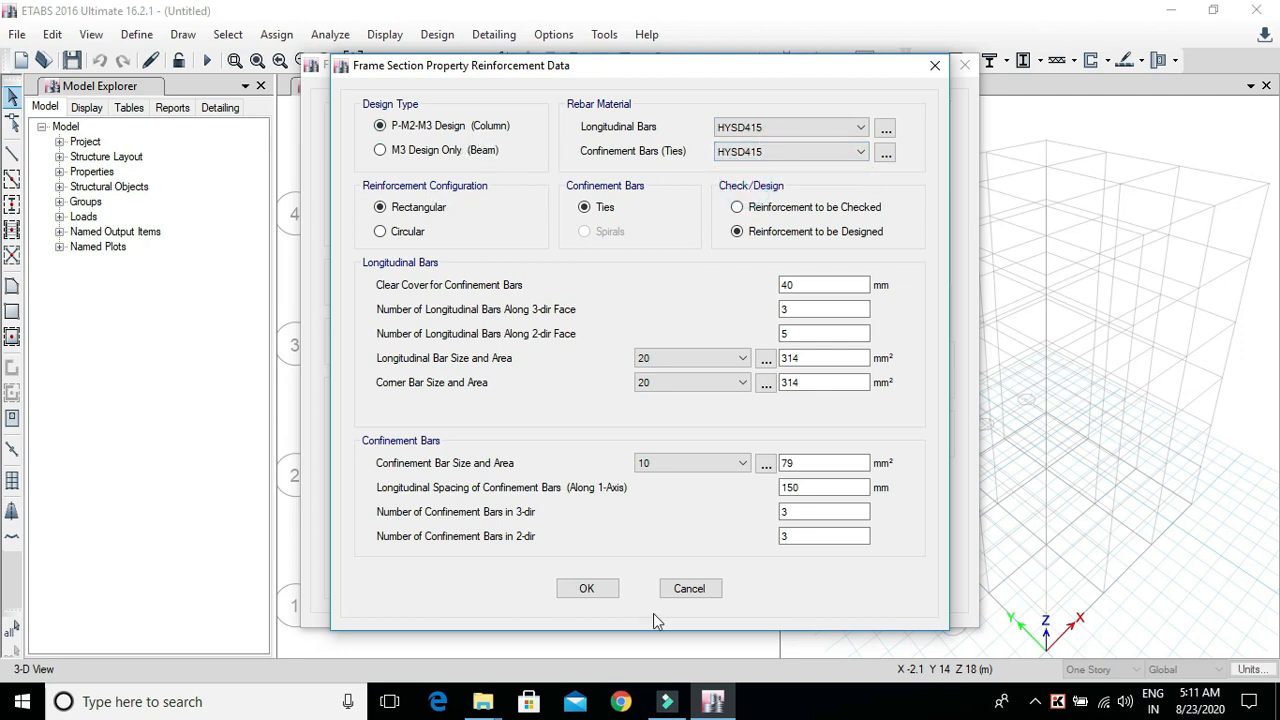
pyautogui.click(587, 590)
pyautogui.click(855, 547)
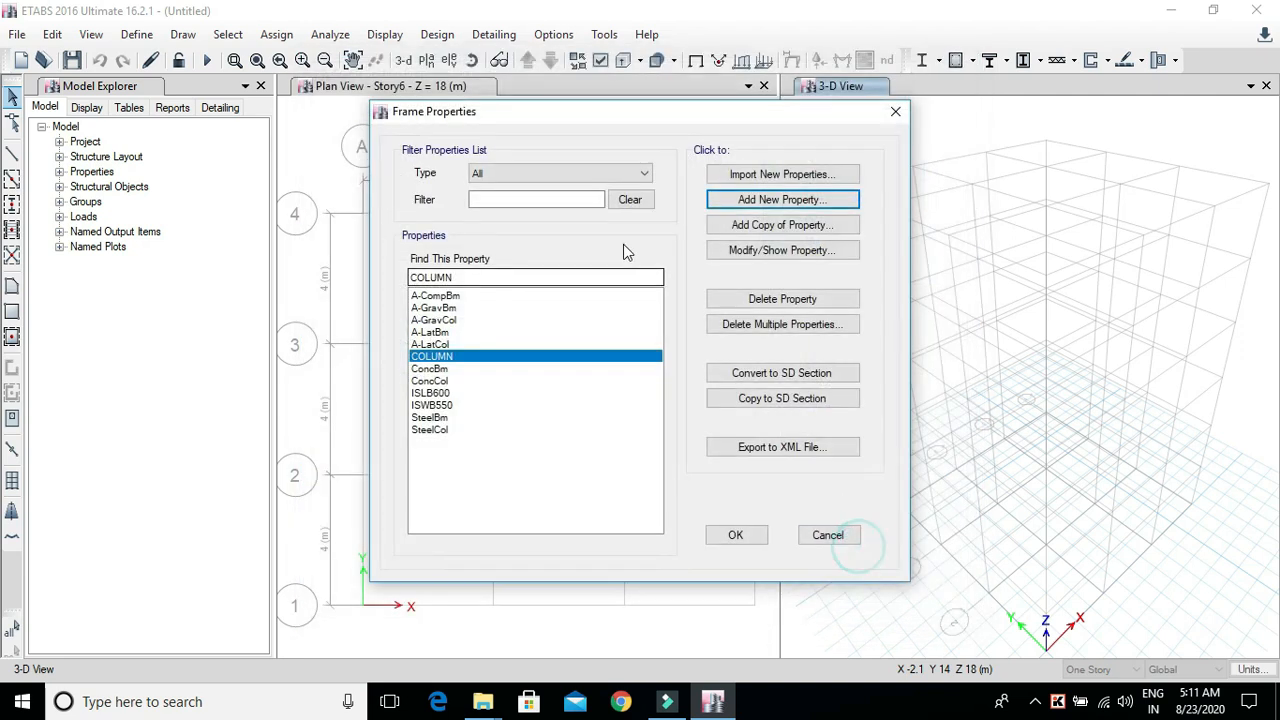
# Step: Create a concrete rectangular frame section named BEAM with M25 material, 300 mm depth and 230 mm width
pyautogui.click(760, 202)
pyautogui.click(688, 519)
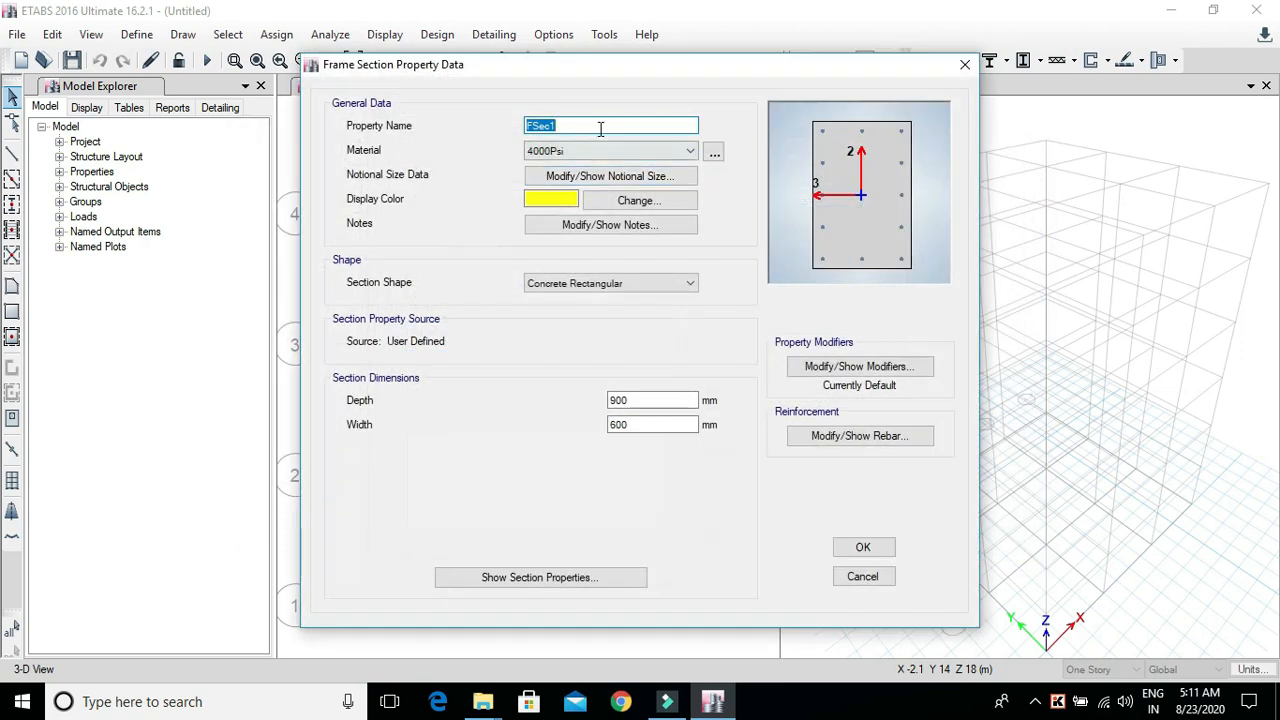
pyautogui.write('BEAM')
pyautogui.click(564, 150)
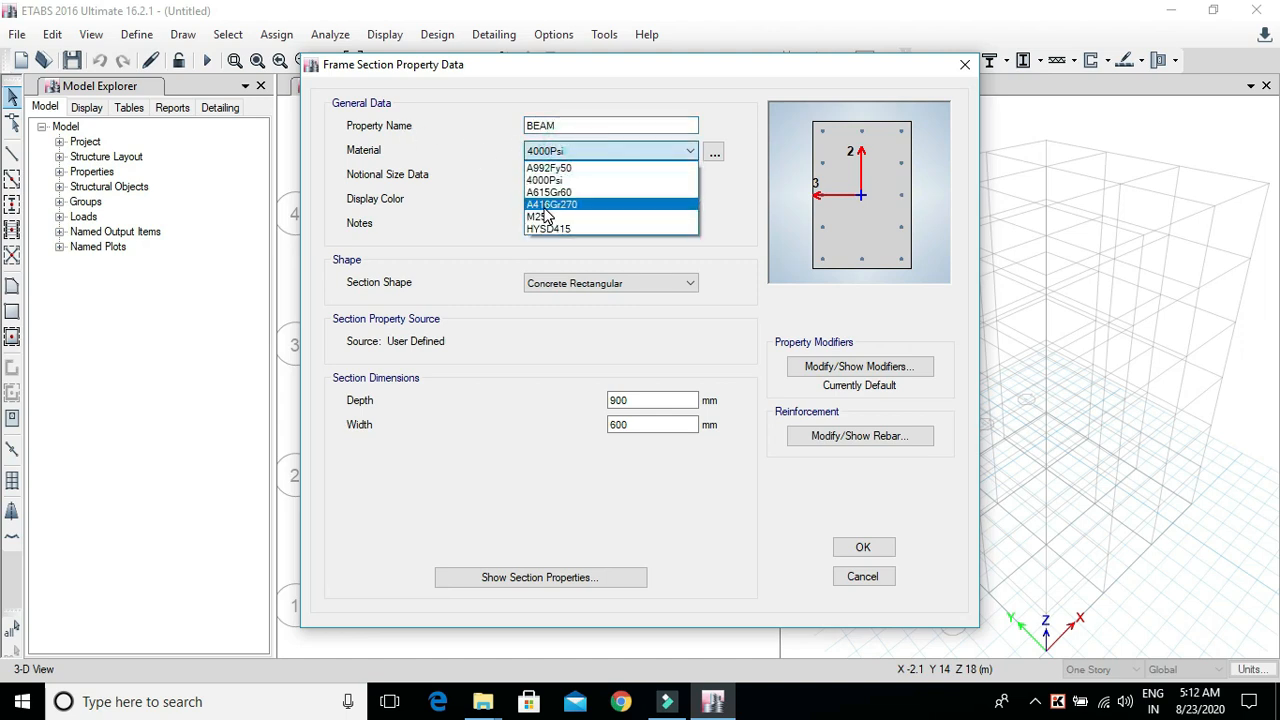
pyautogui.click(548, 214)
pyautogui.doubleClick(662, 401)
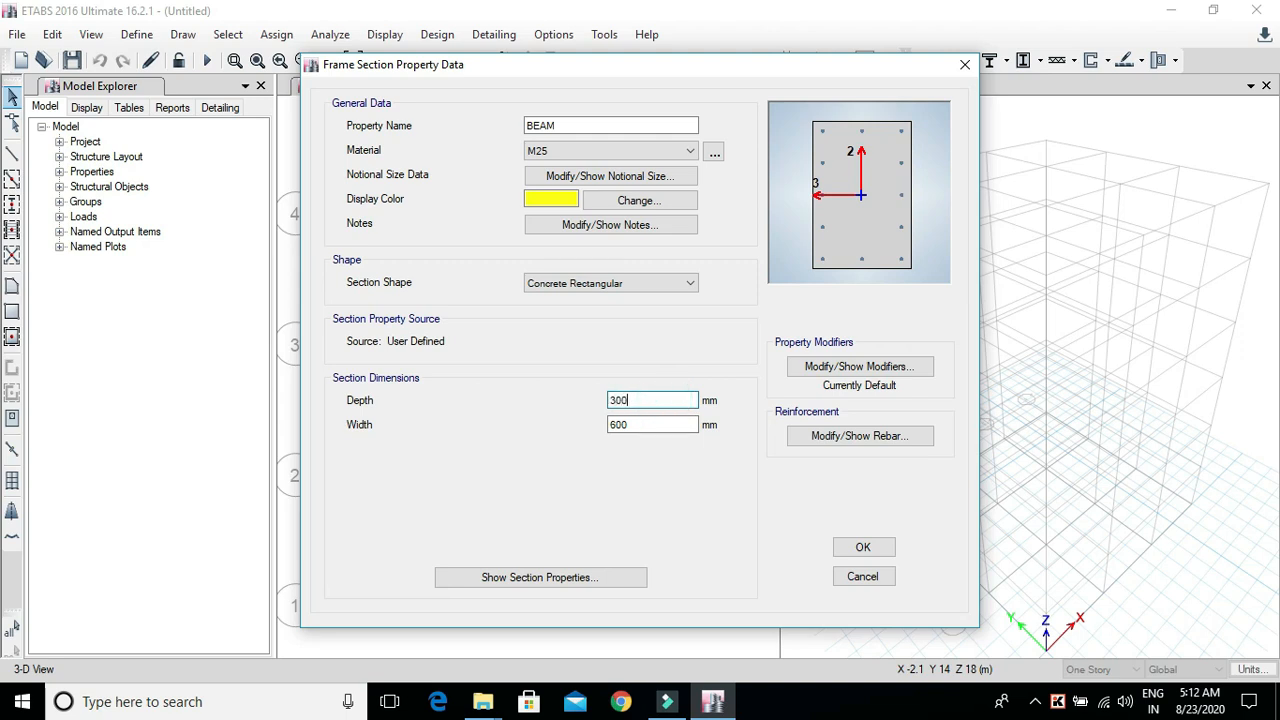
pyautogui.press('Tab')
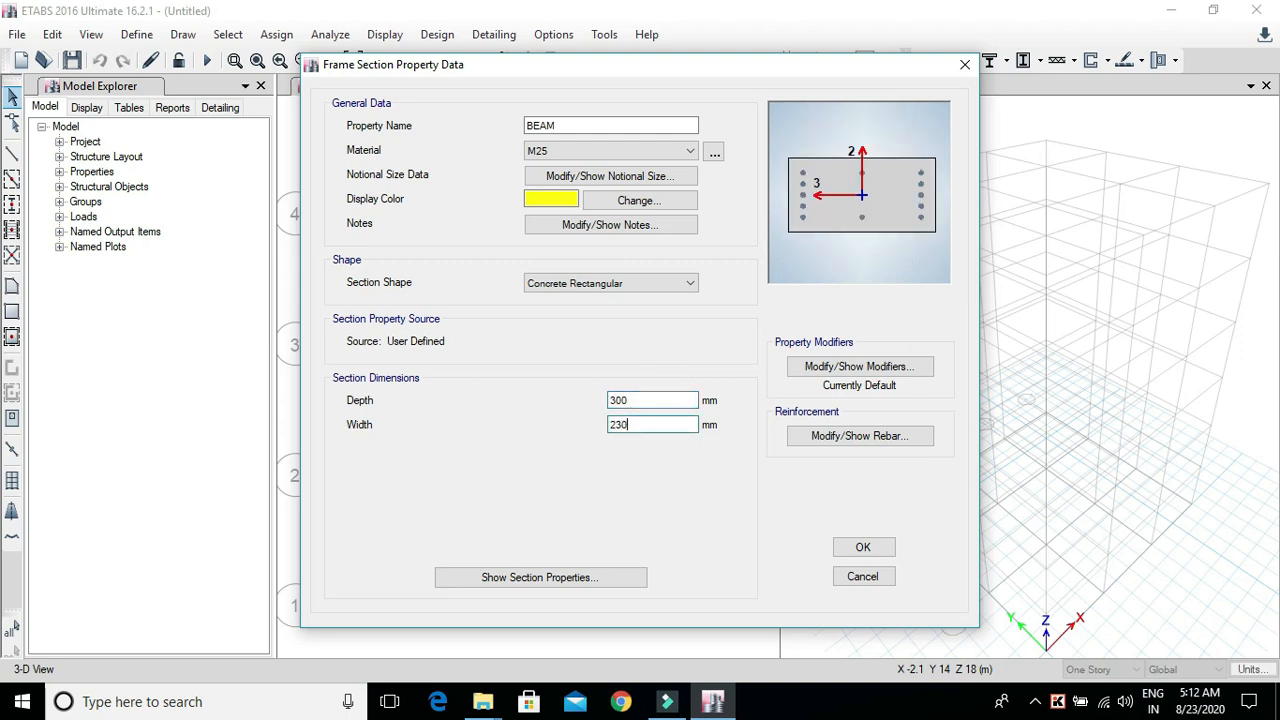
# Step: Set the beam section's longitudinal and confinement bar materials to HYSD415
pyautogui.click(823, 438)
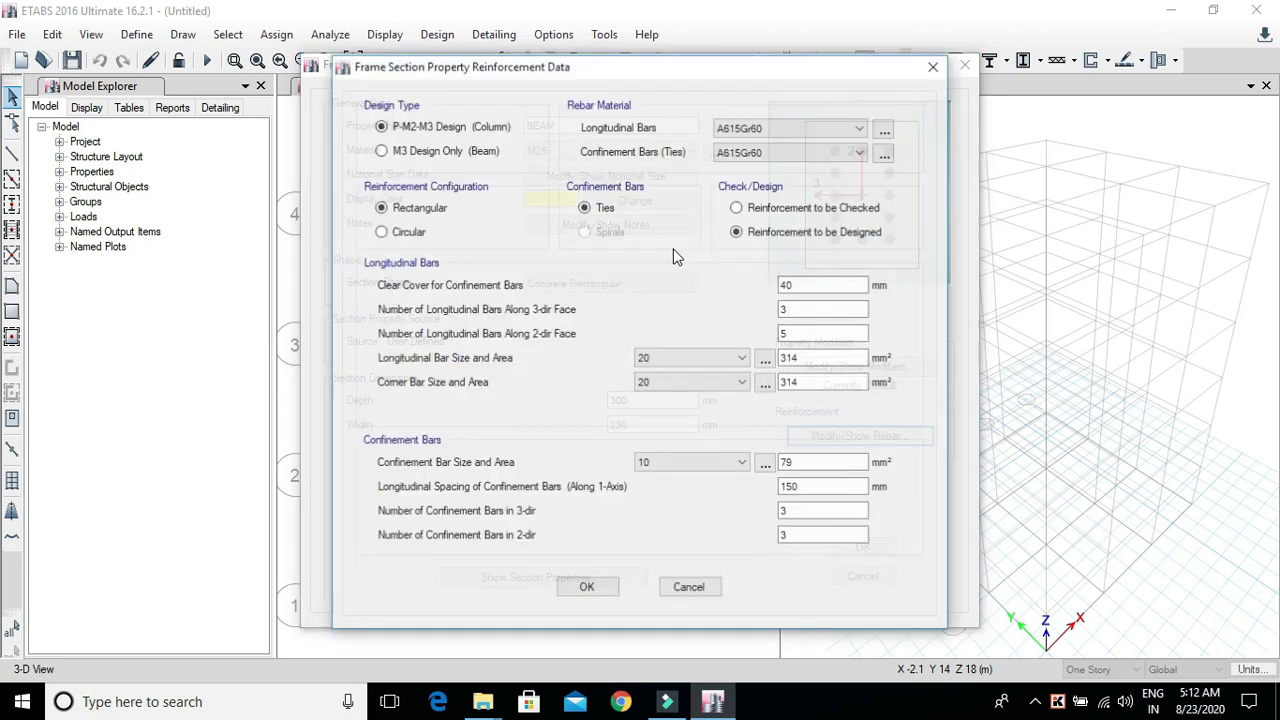
pyautogui.click(825, 128)
pyautogui.click(790, 156)
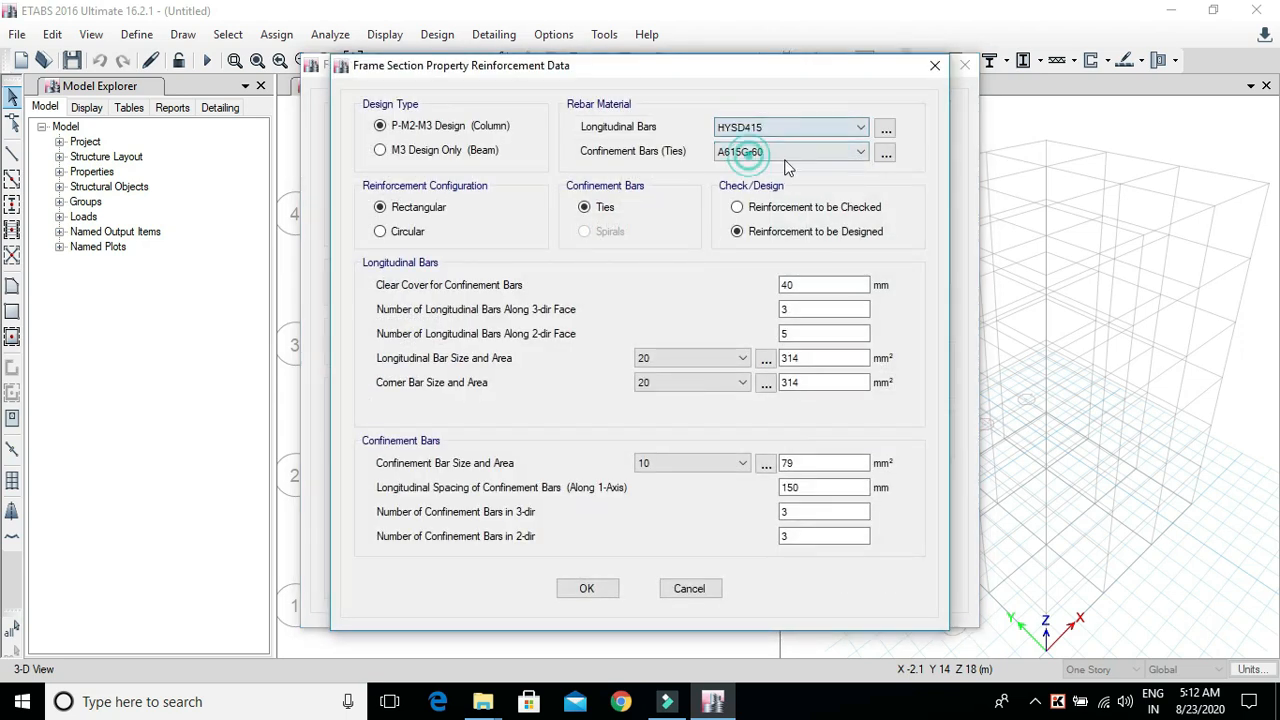
pyautogui.click(799, 152)
pyautogui.click(762, 181)
# Step: Set the beam reinforcement to M3 Design Only with 25 mm top and bottom cover, and accept the frame section definitions
pyautogui.click(470, 150)
pyautogui.doubleClick(530, 207)
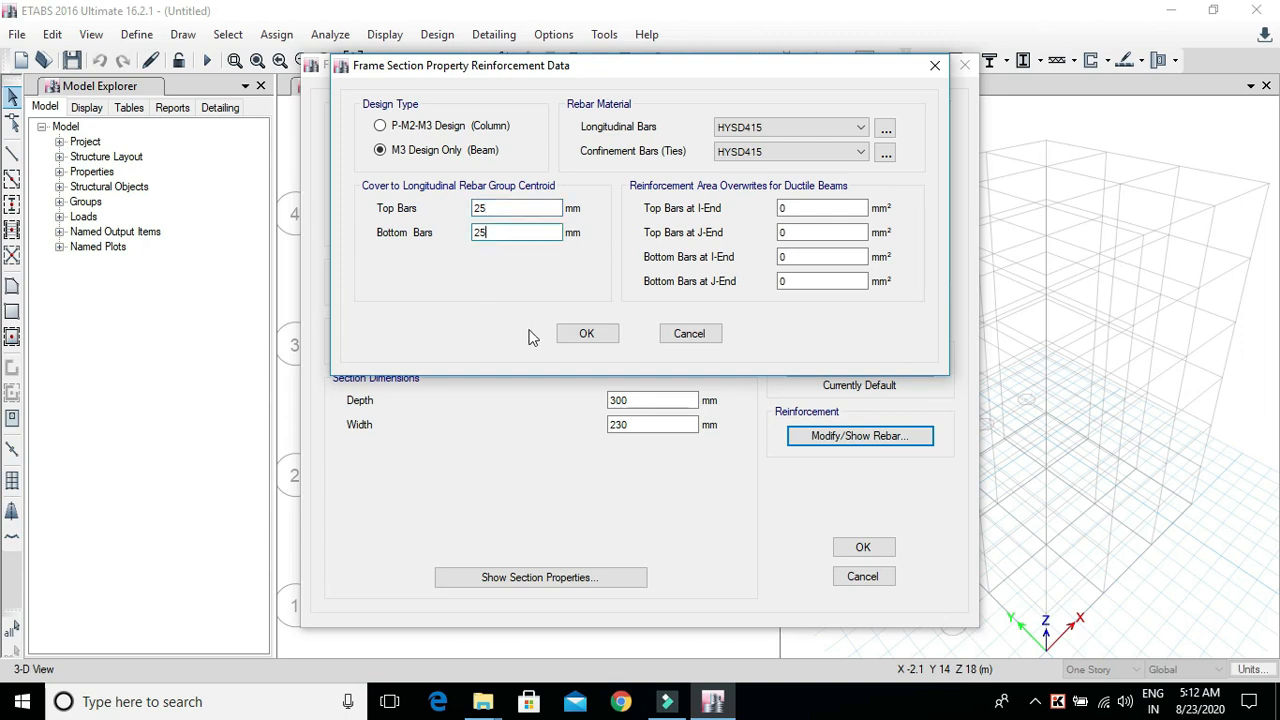
pyautogui.click(578, 333)
pyautogui.click(862, 547)
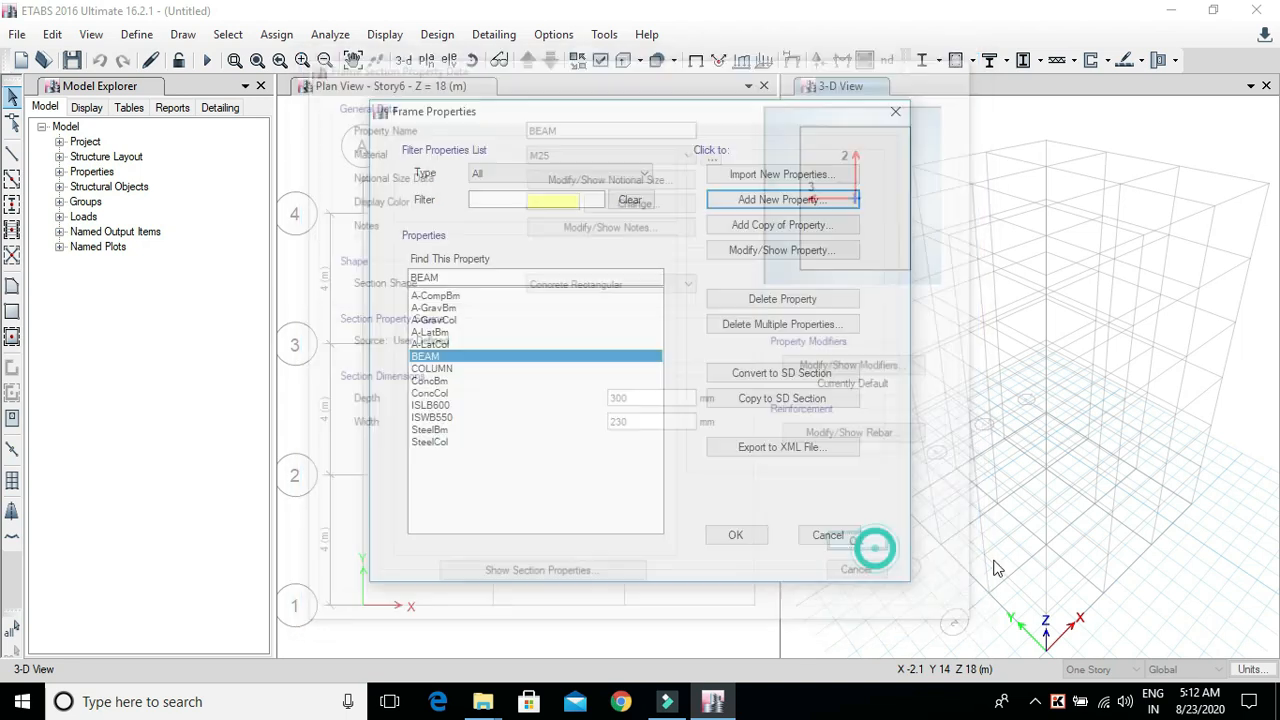
pyautogui.click(756, 538)
# Step: Modify the Slab1 slab property to use M25 material and the Membrane modeling type
pyautogui.click(136, 34)
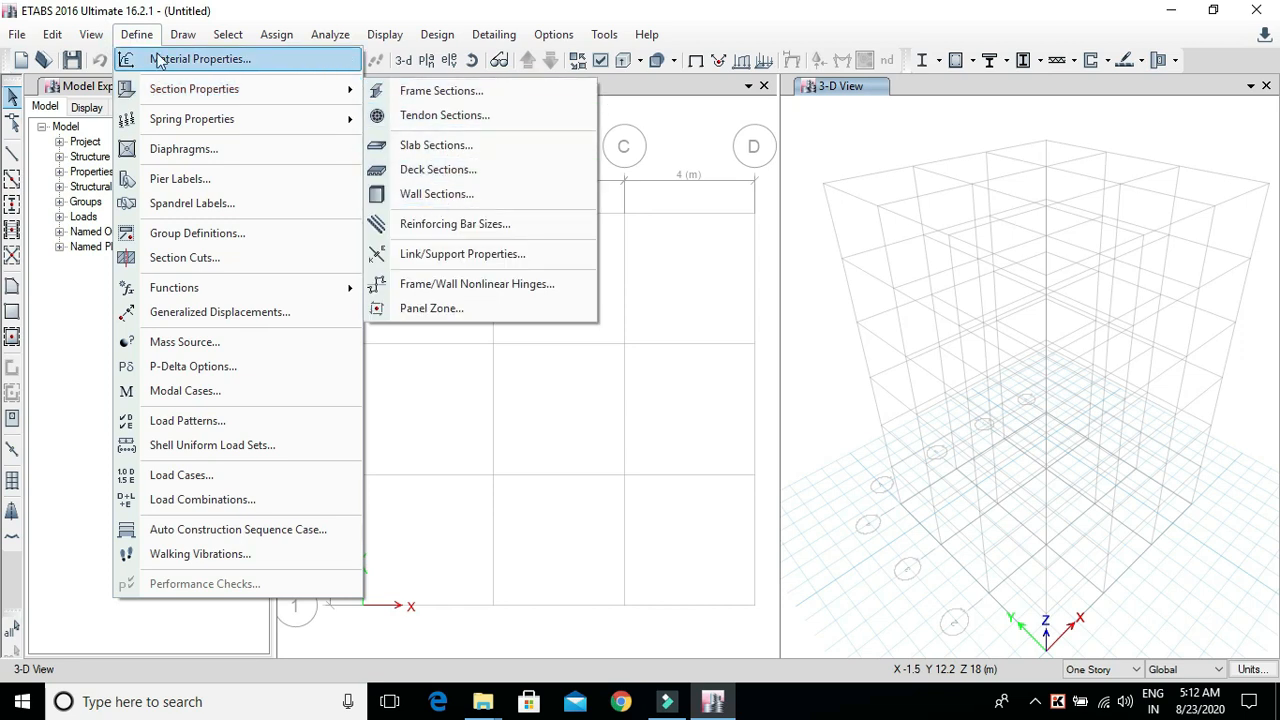
pyautogui.click(444, 152)
pyautogui.click(523, 290)
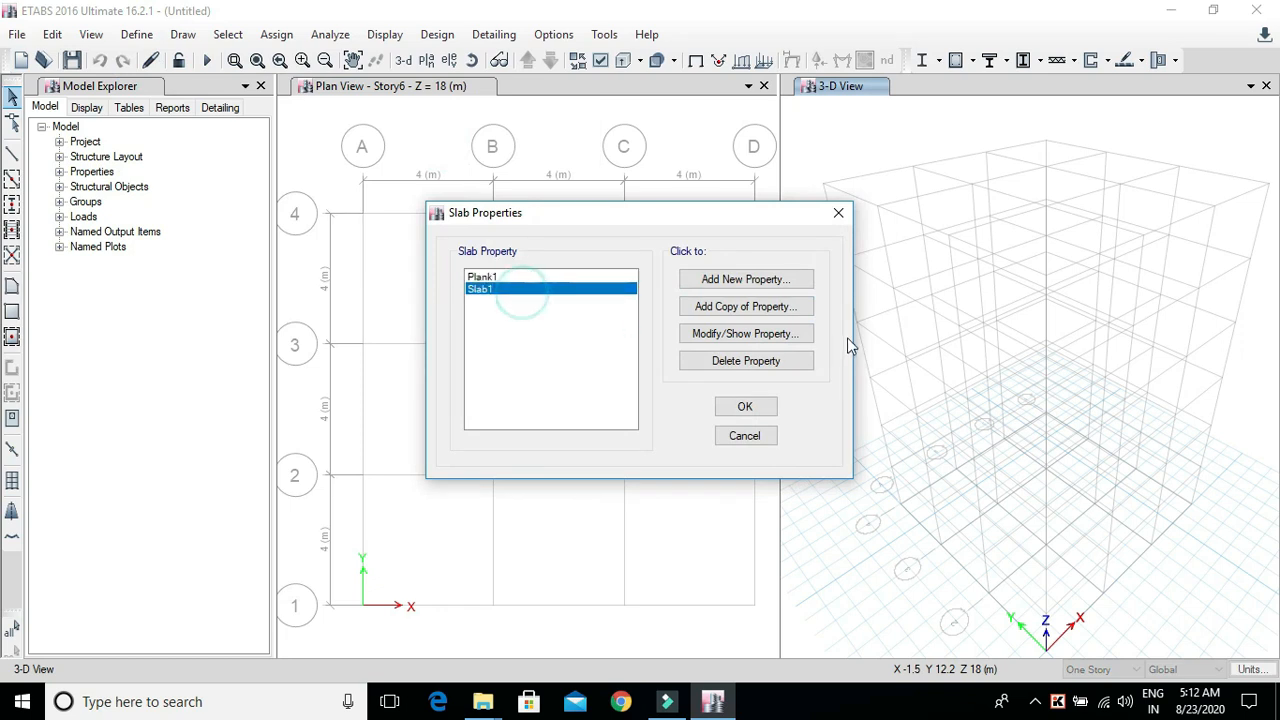
pyautogui.click(768, 334)
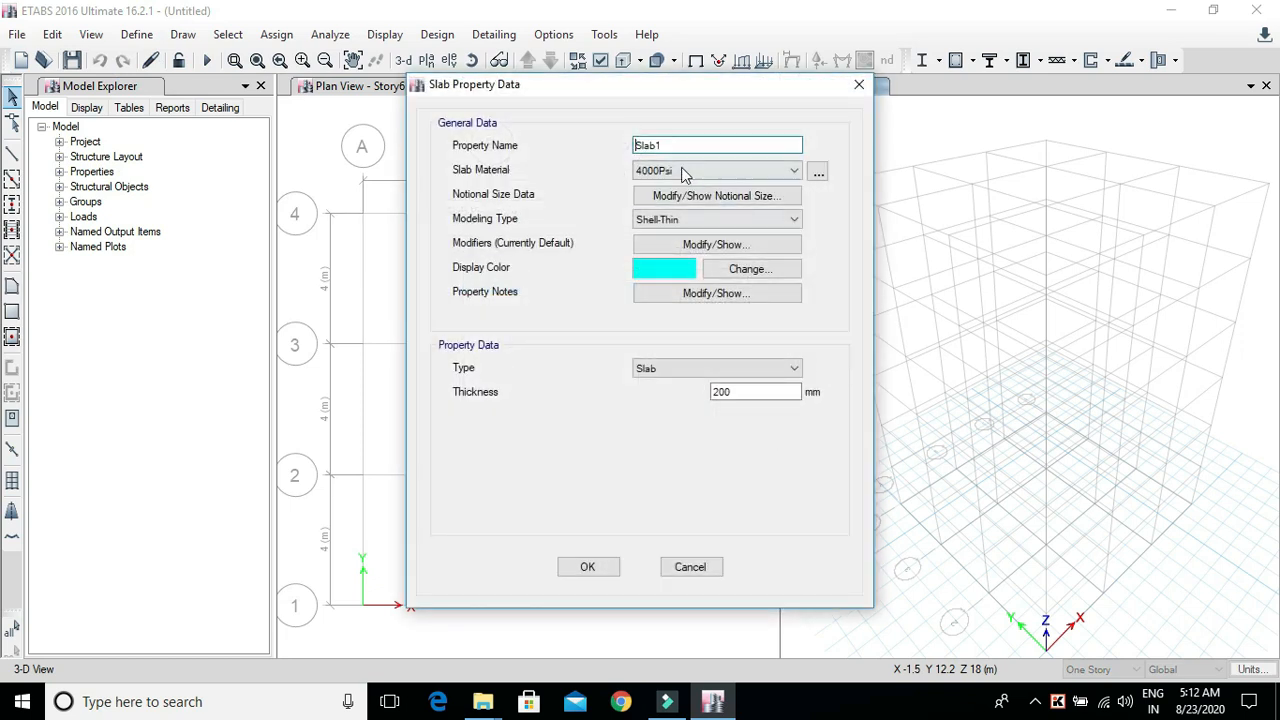
pyautogui.click(735, 171)
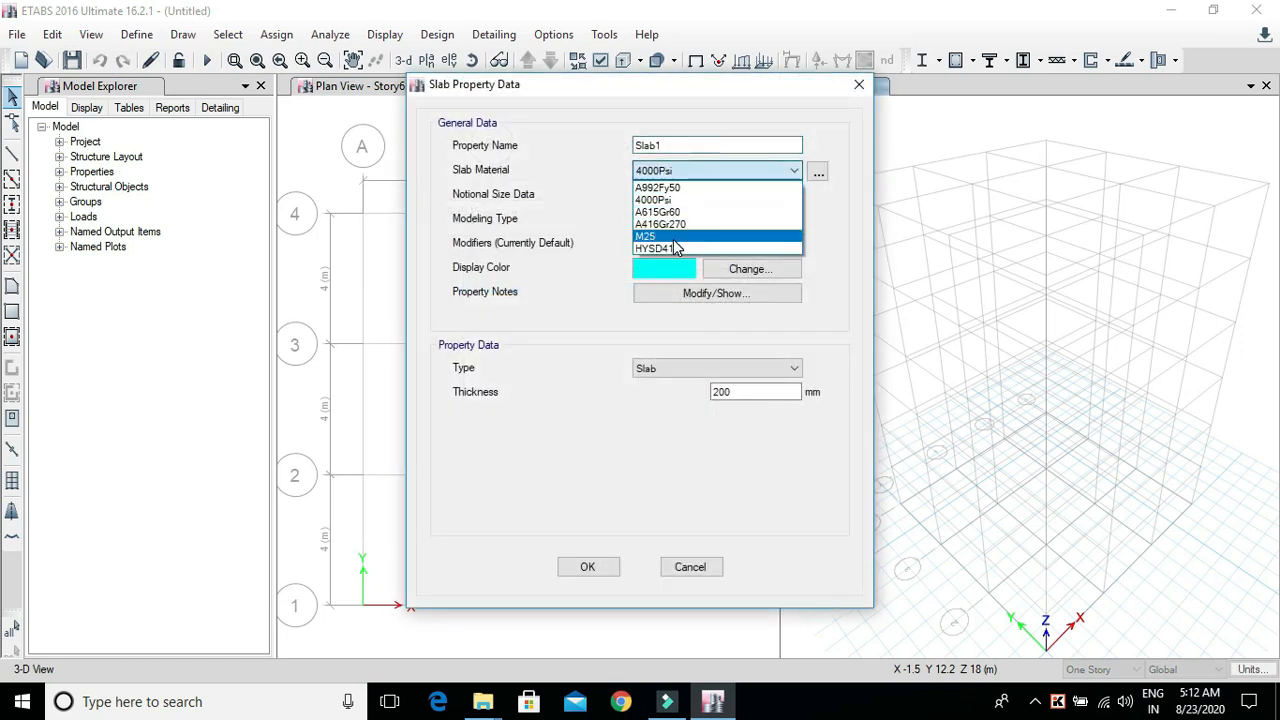
pyautogui.click(668, 237)
pyautogui.click(728, 220)
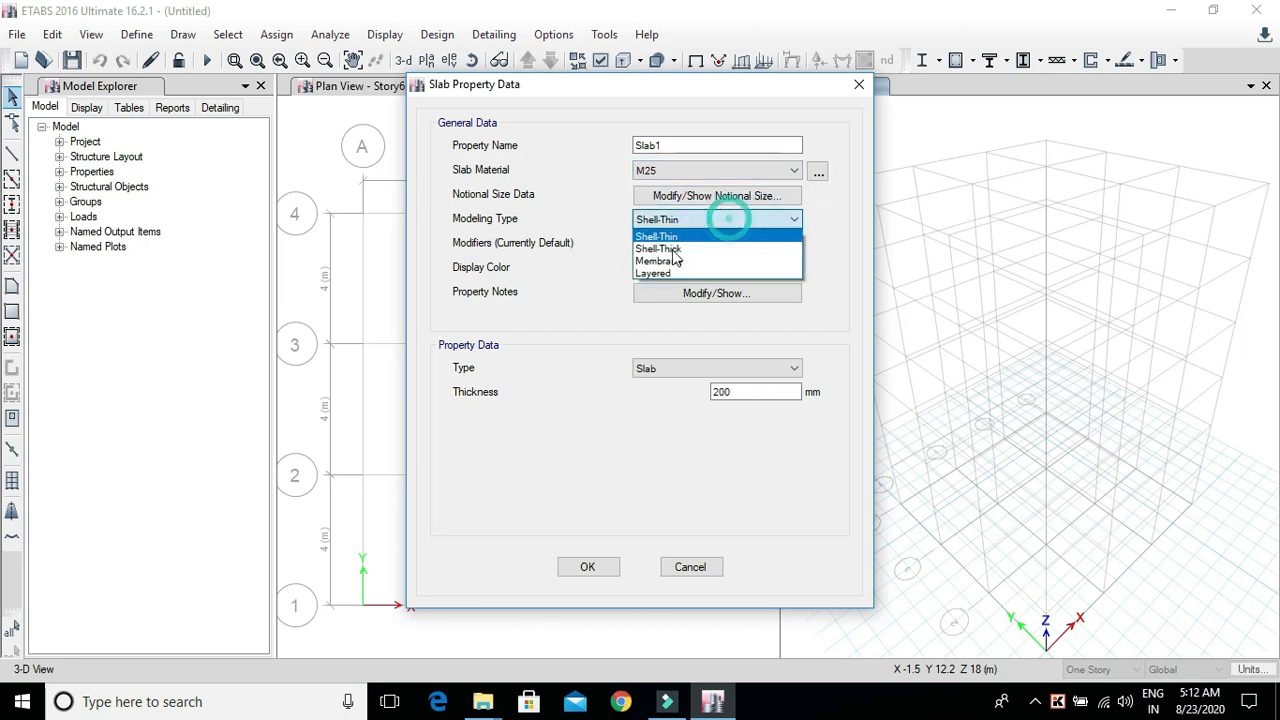
pyautogui.click(655, 259)
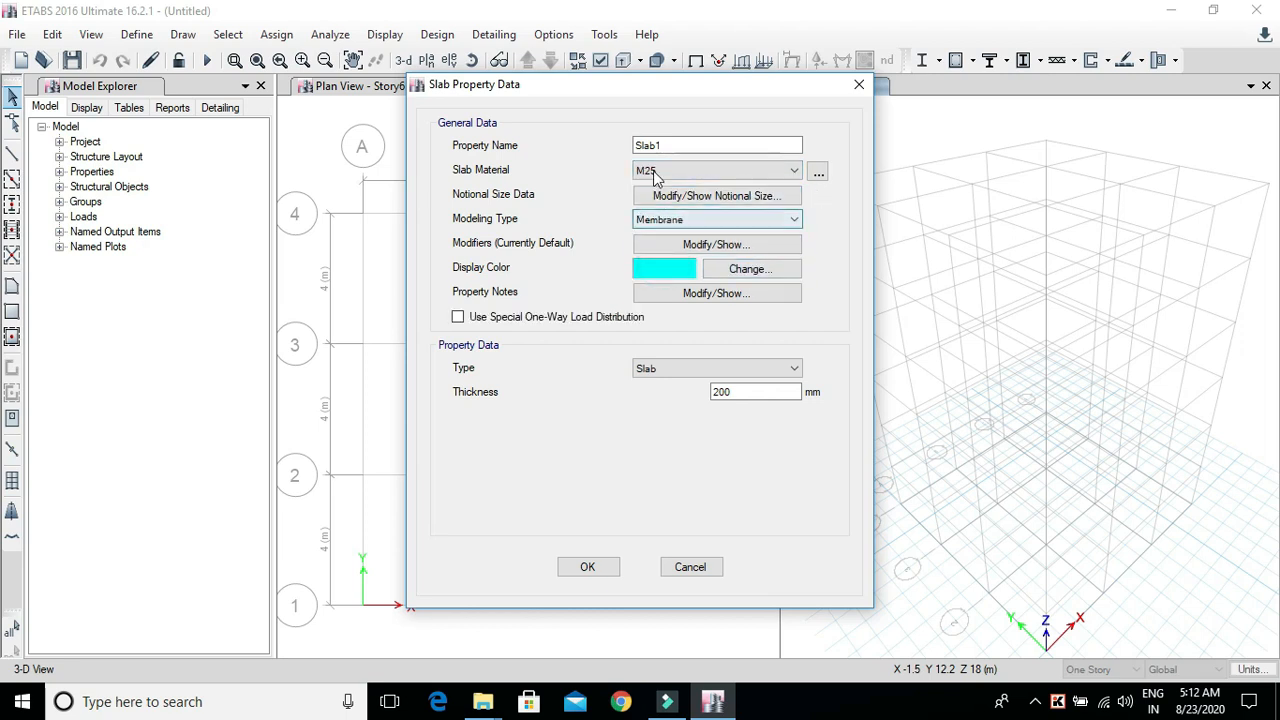
pyautogui.click(714, 219)
pyautogui.click(714, 219)
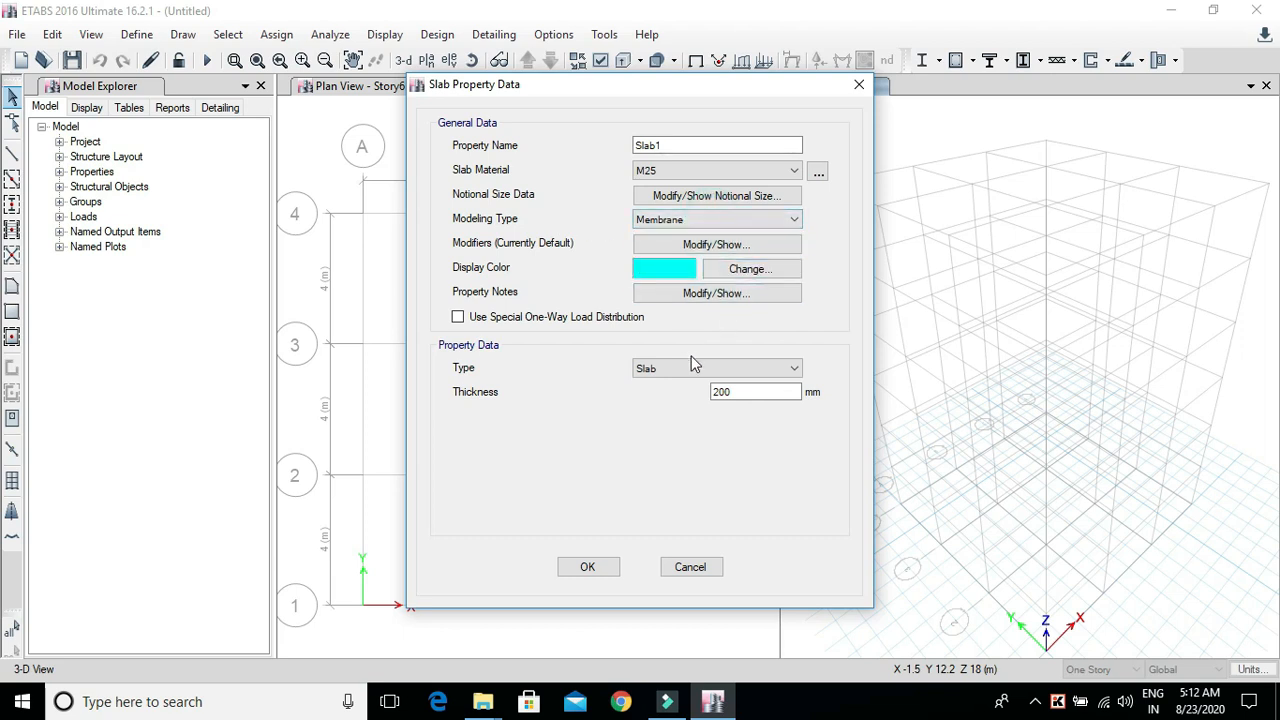
# Step: Set the Slab1 thickness to 150 mm and accept the slab property definitions
pyautogui.click(780, 370)
pyautogui.click(780, 370)
pyautogui.moveTo(787, 393); pyautogui.dragTo(663, 400)
pyautogui.write('150')
pyautogui.click(588, 567)
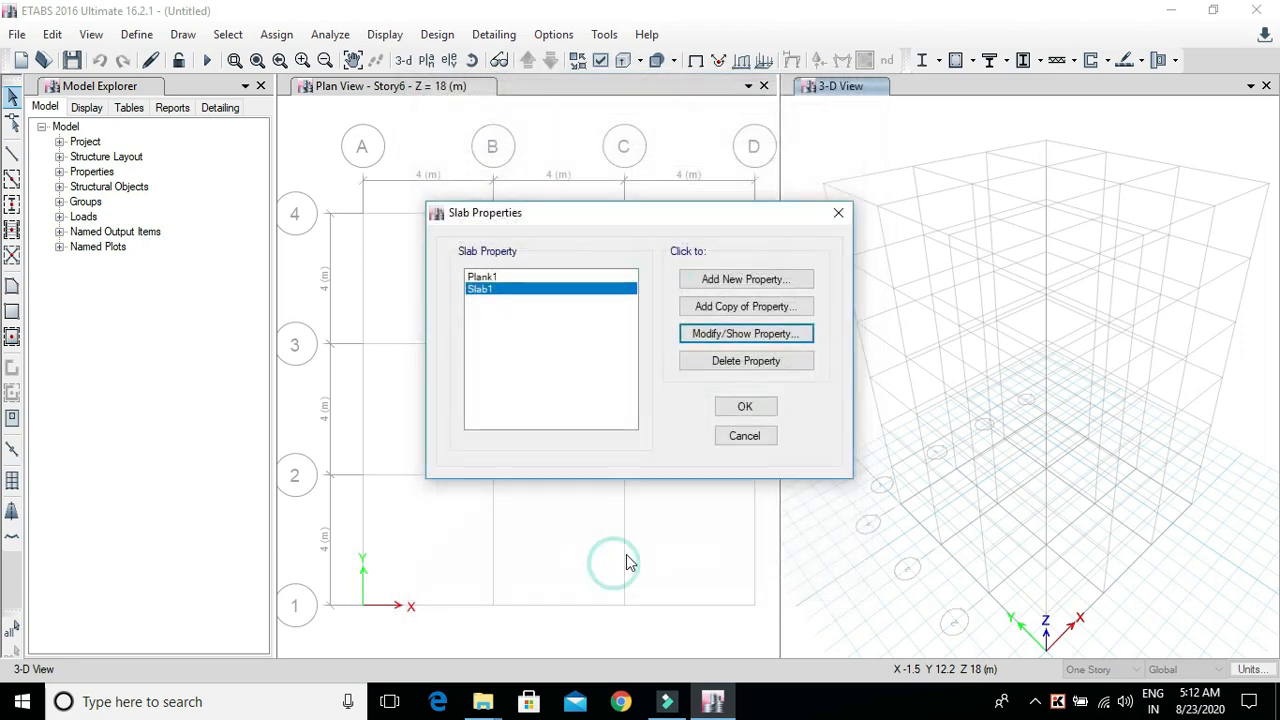
pyautogui.click(746, 406)
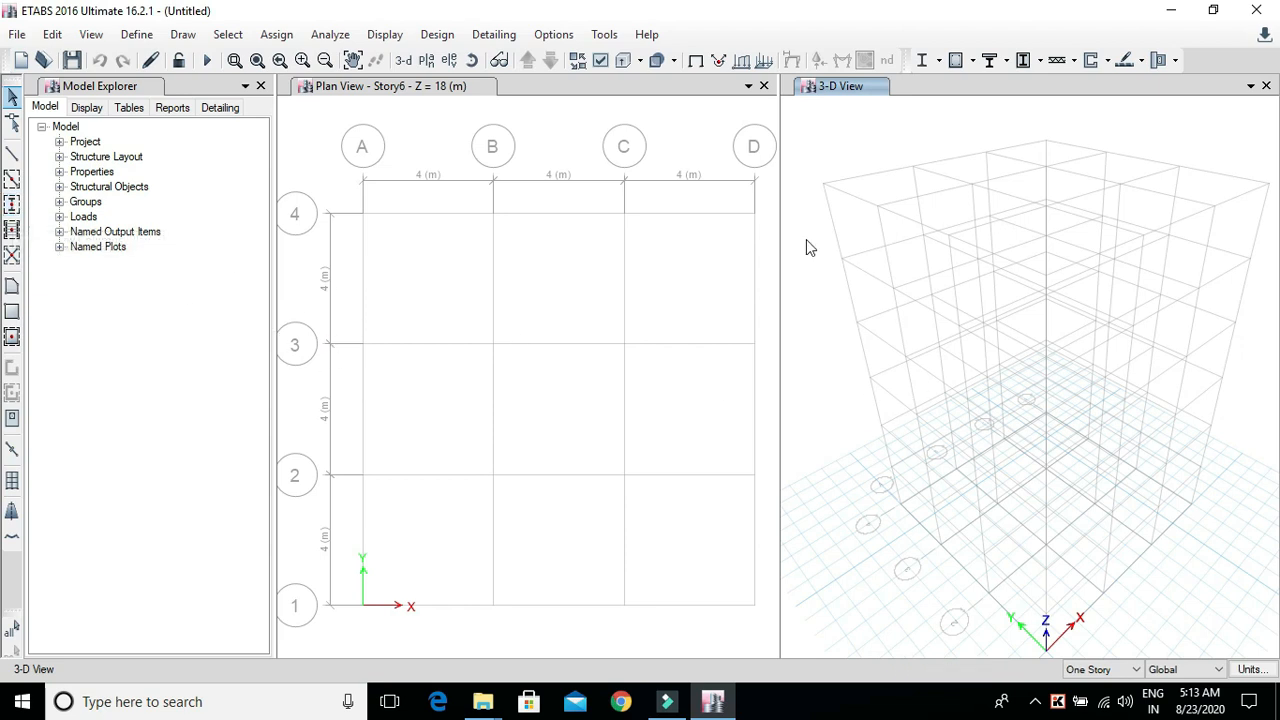
# Step: Draw beams with the BEAM section along all plan grid lines, applying them to Similar Stories
pyautogui.click(12, 178)
pyautogui.click(1090, 670)
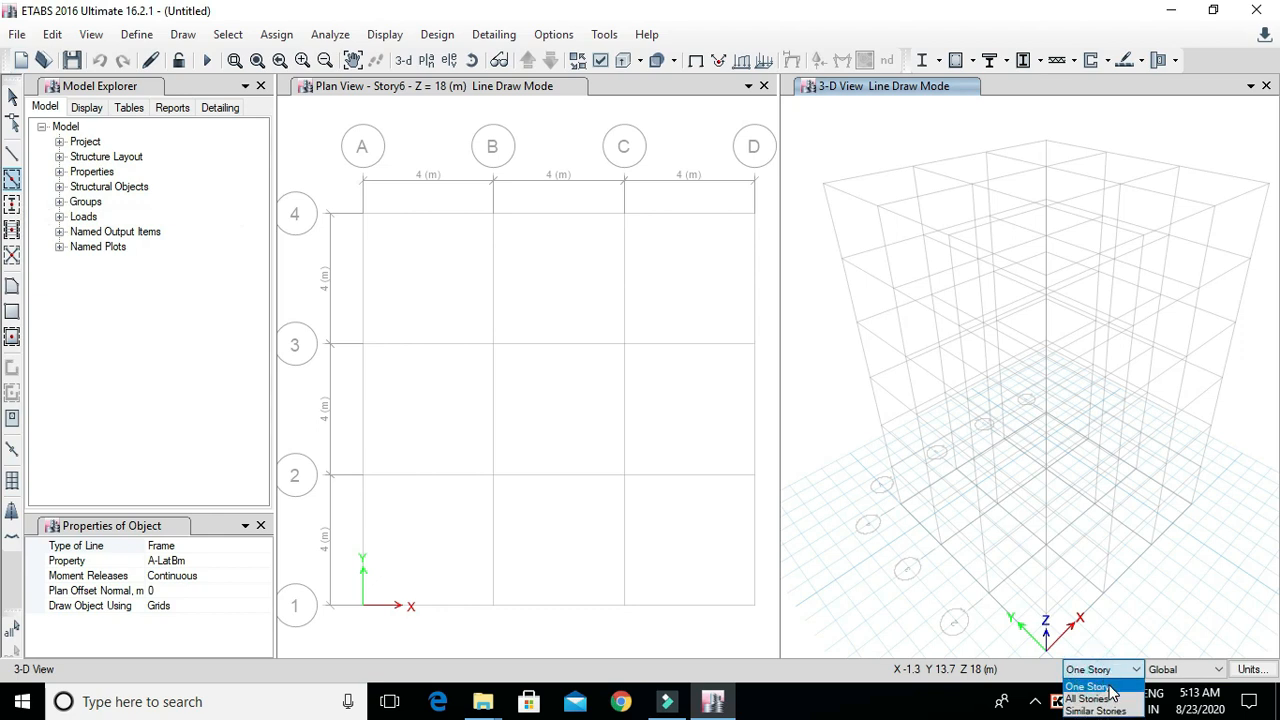
pyautogui.click(1100, 710)
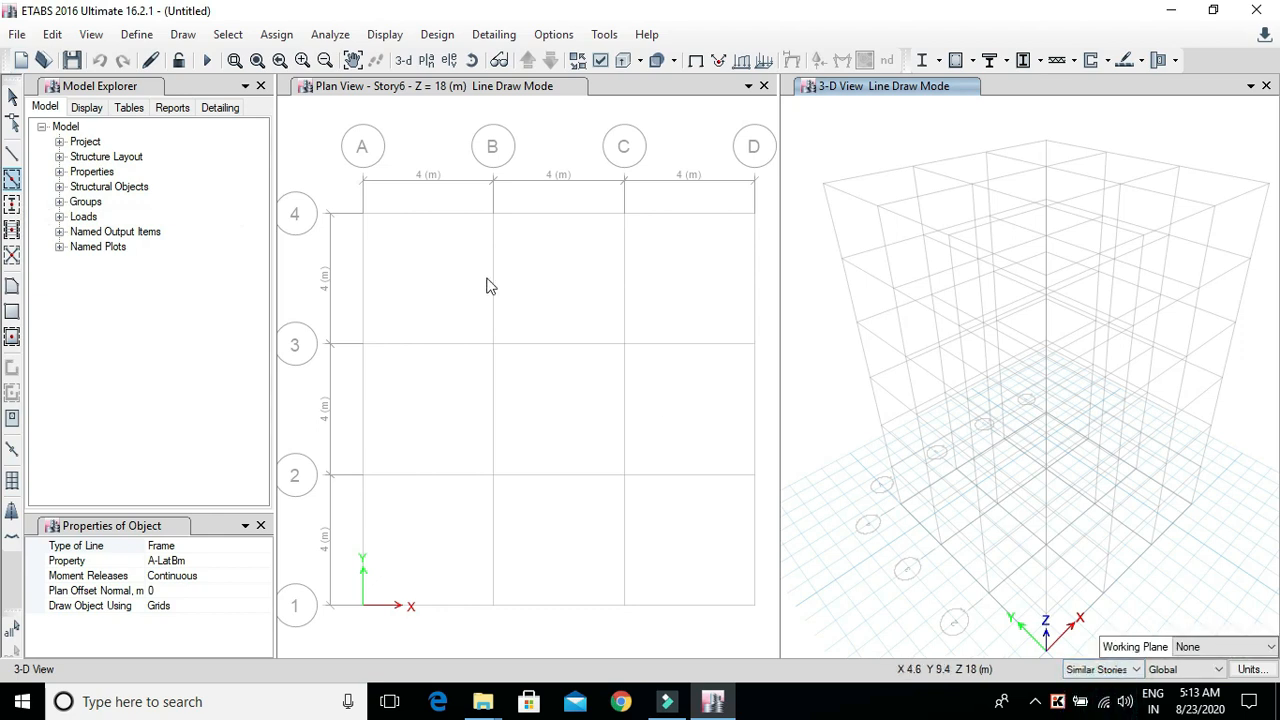
pyautogui.click(263, 560)
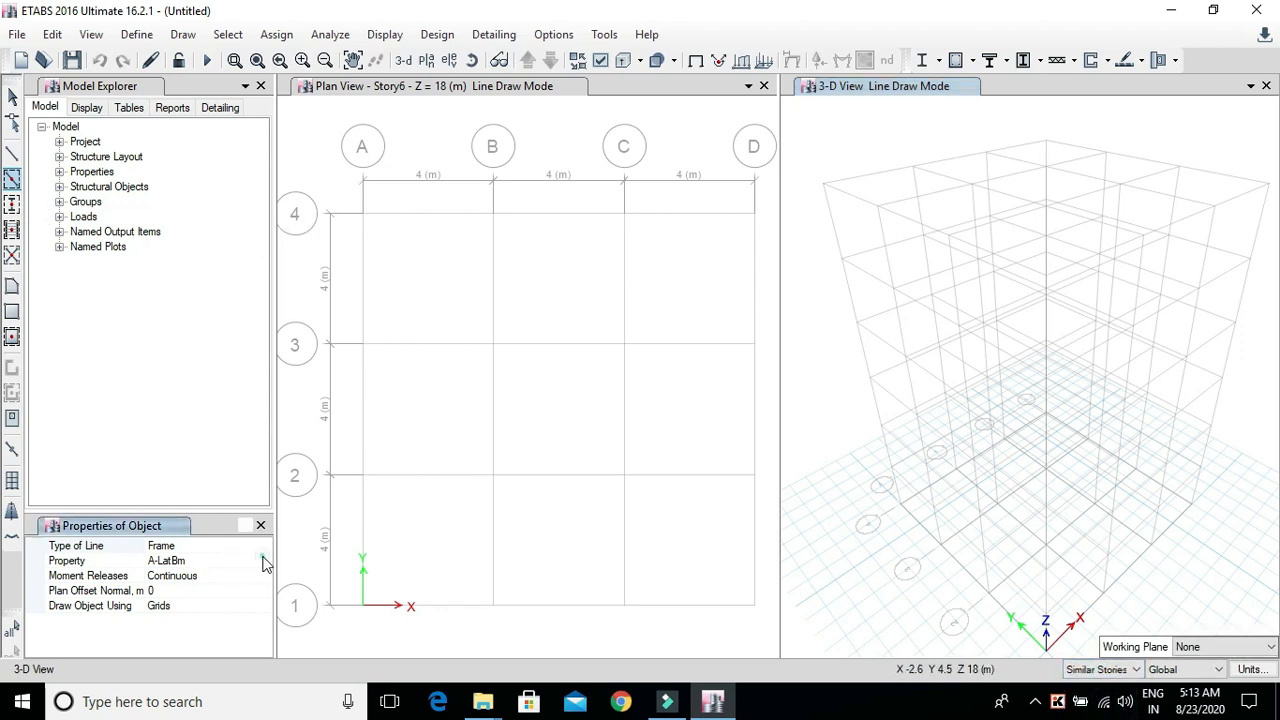
pyautogui.click(263, 561)
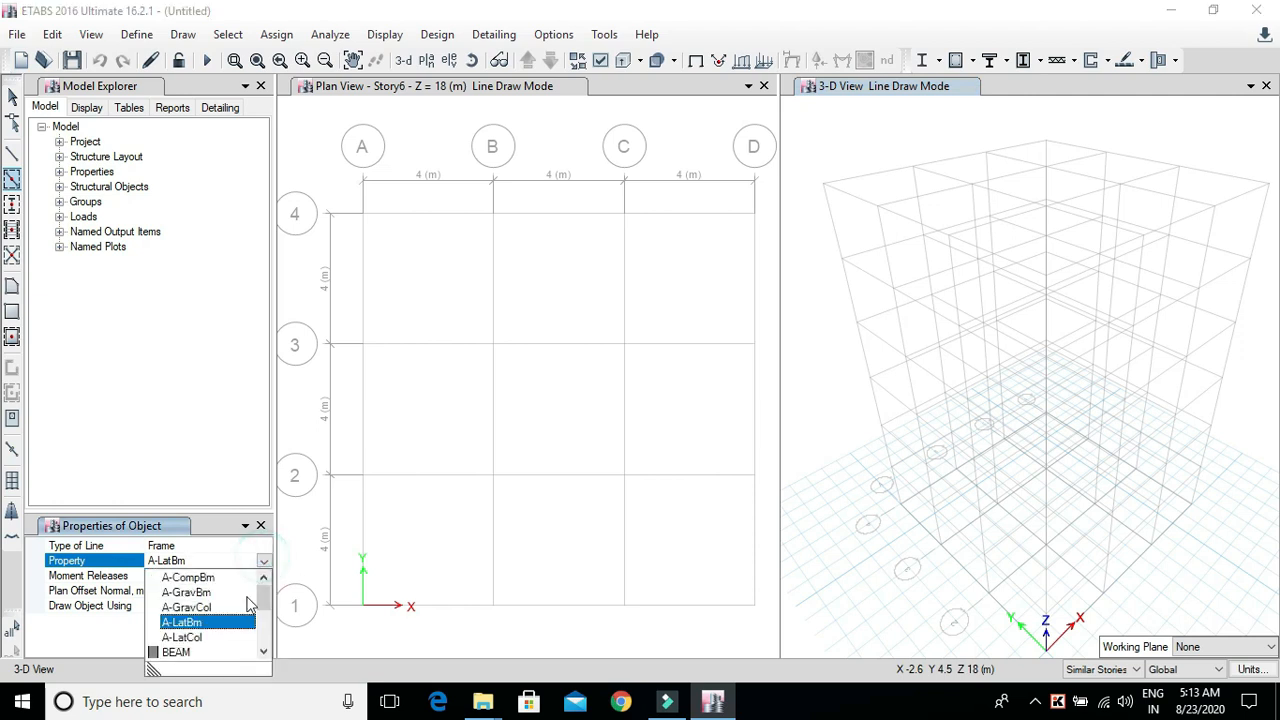
pyautogui.click(178, 652)
pyautogui.click(313, 176)
pyautogui.moveTo(534, 462); pyautogui.dragTo(768, 645)
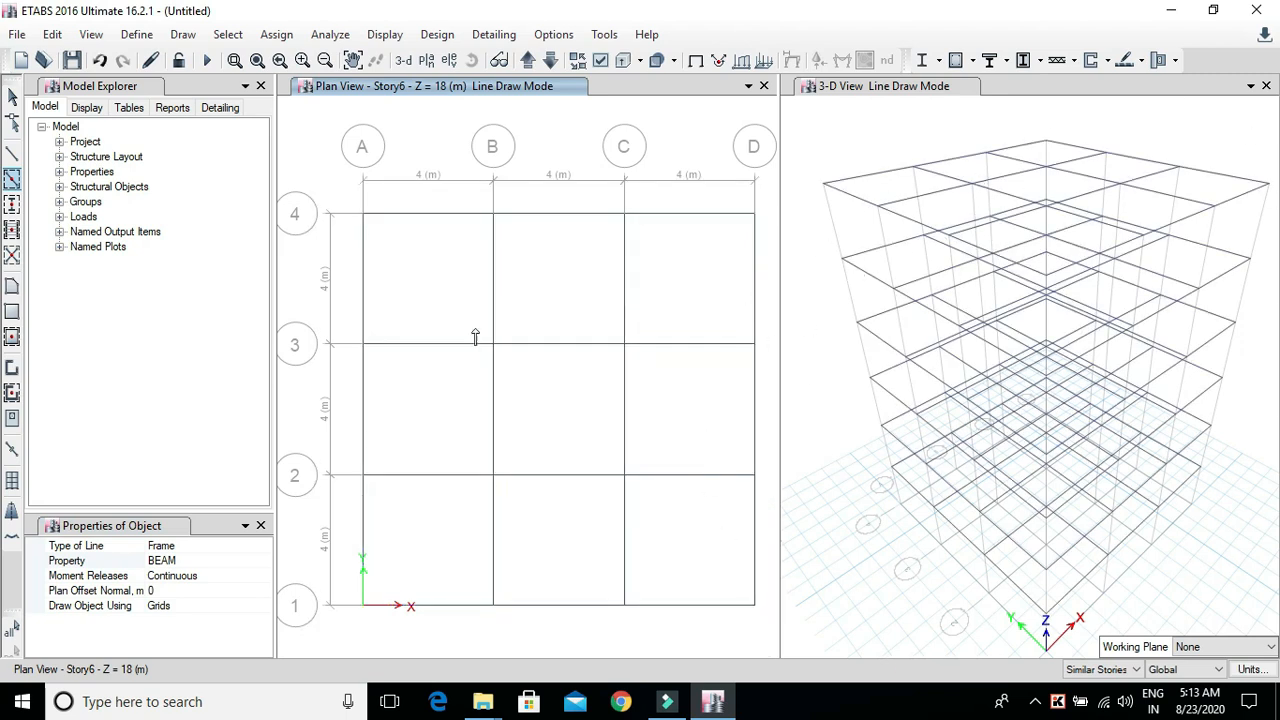
# Step: Draw columns with the COLUMN section at all grid intersections in the plan
pyautogui.click(12, 203)
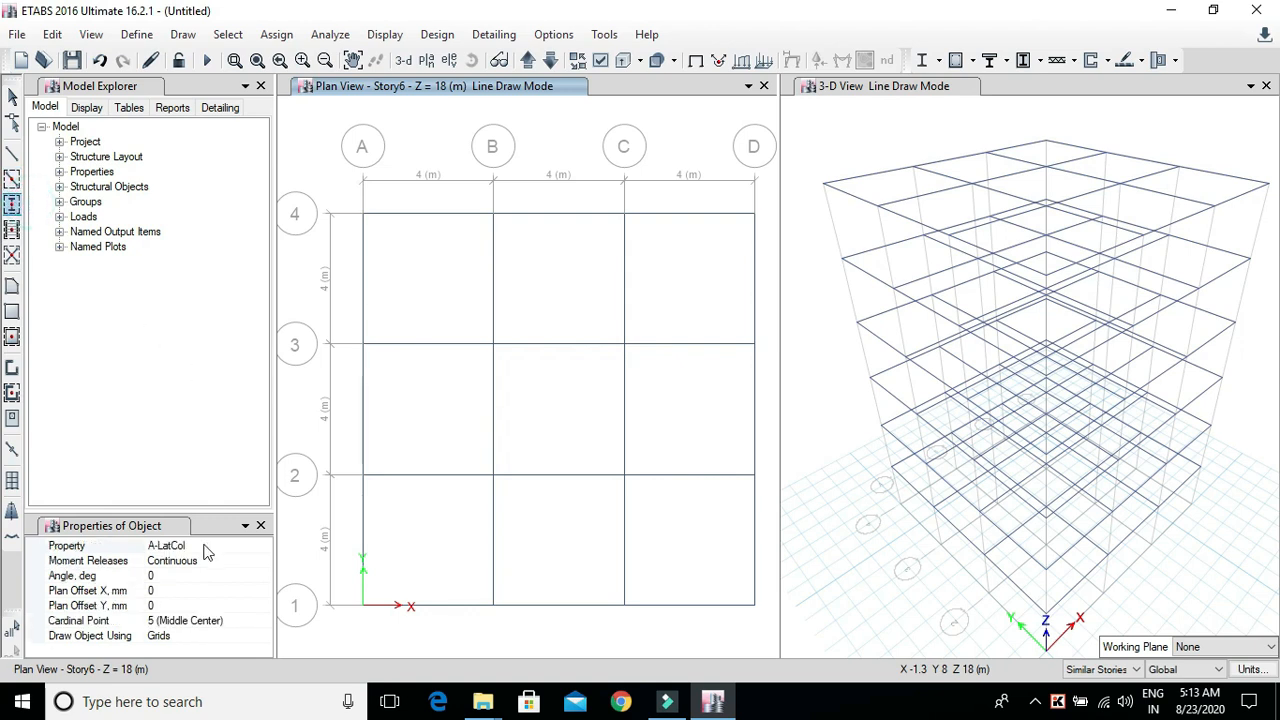
pyautogui.click(265, 550)
pyautogui.click(264, 548)
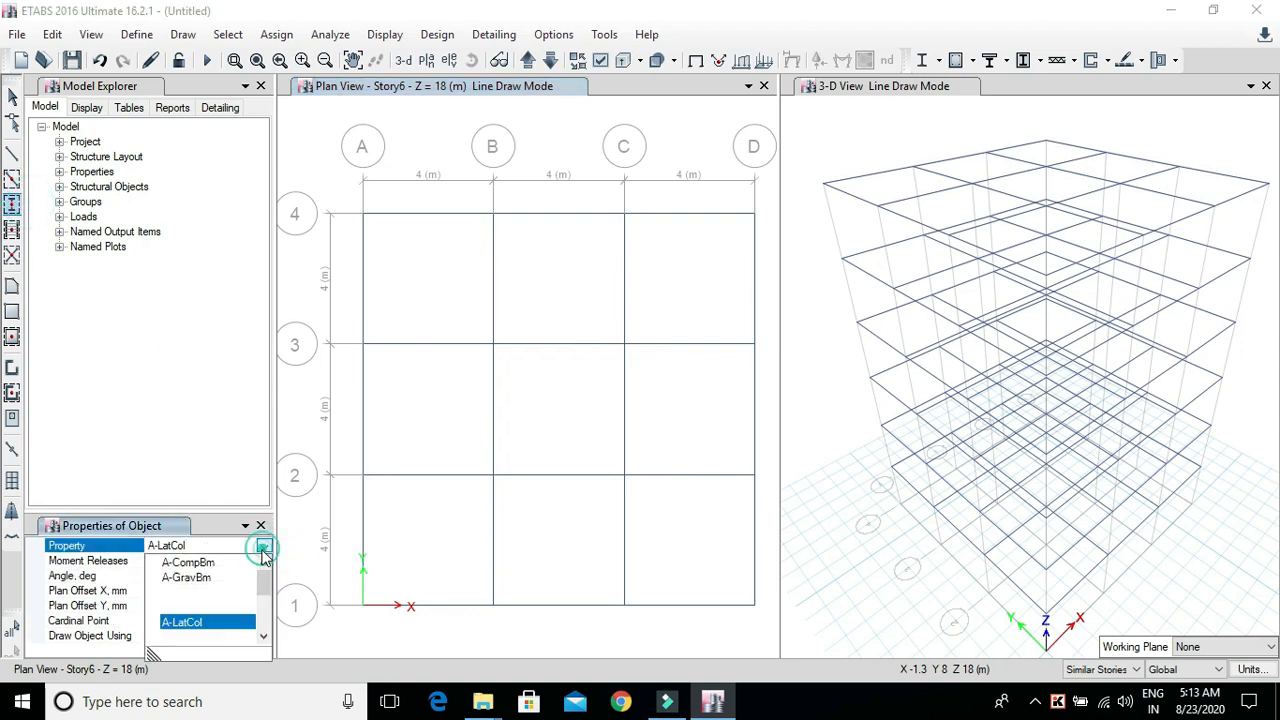
pyautogui.scroll(-1, 190, 625)
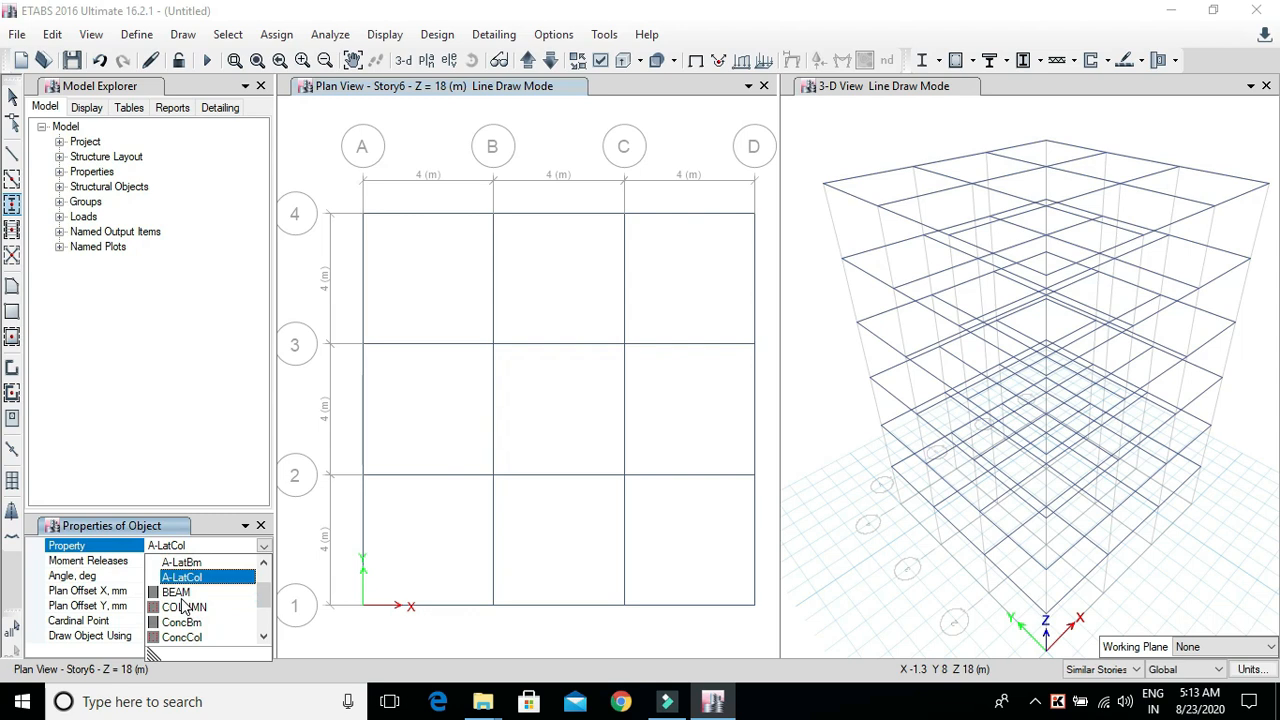
pyautogui.click(186, 607)
pyautogui.moveTo(316, 183)
pyautogui.mouseDown()
pyautogui.moveTo(414, 263)
pyautogui.moveTo(778, 638)
pyautogui.moveTo(771, 629)
pyautogui.mouseUp()
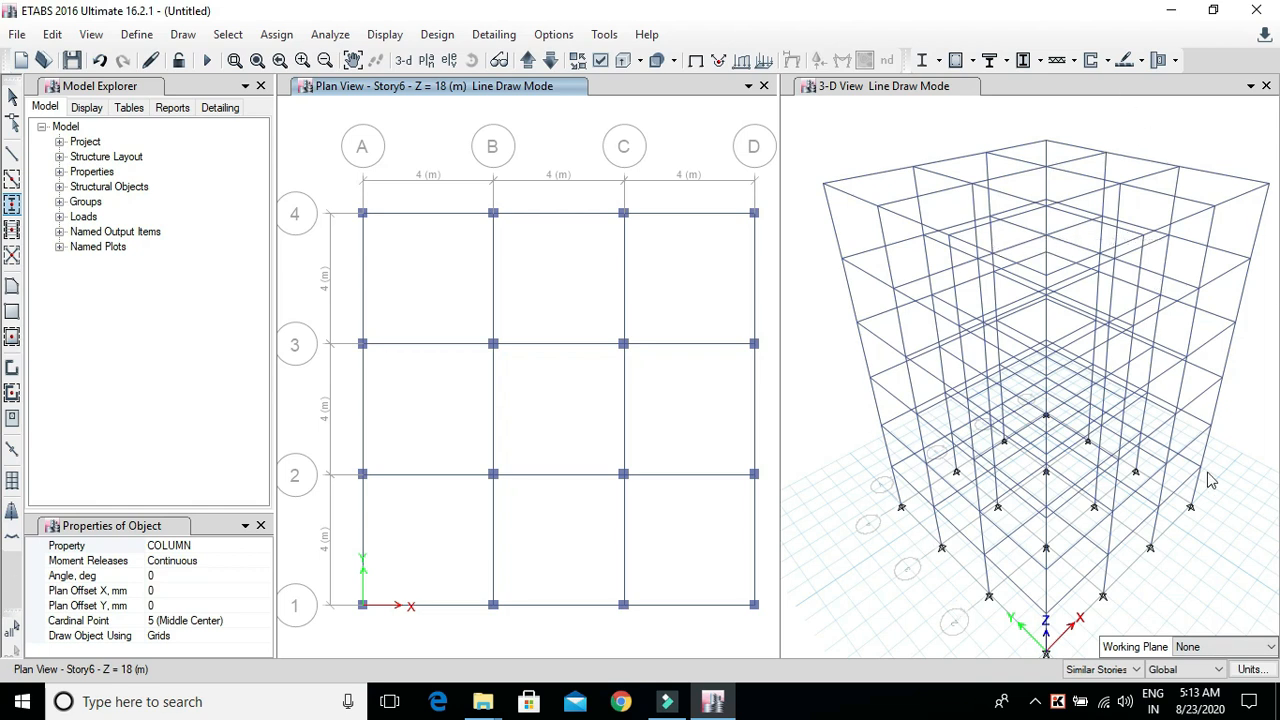
# Step: Review the rigidity setting of diaphragm D1 and accept it as Rigid
pyautogui.click(136, 34)
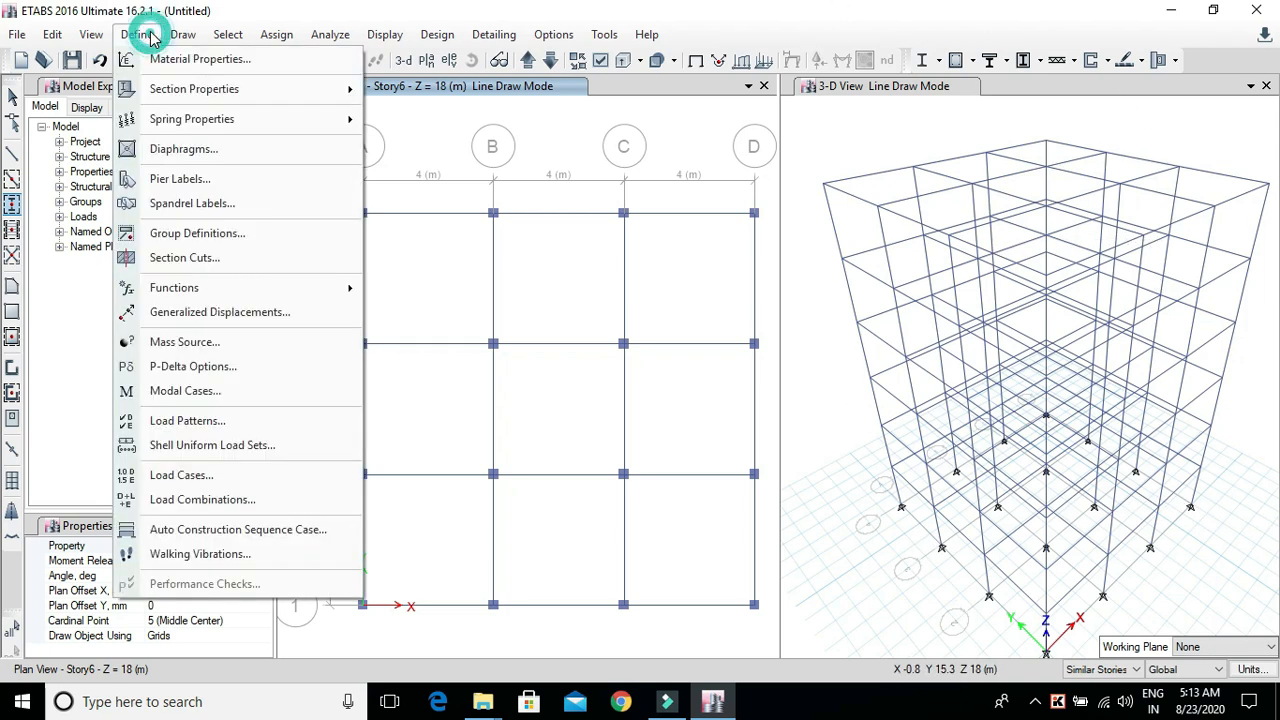
pyautogui.click(220, 150)
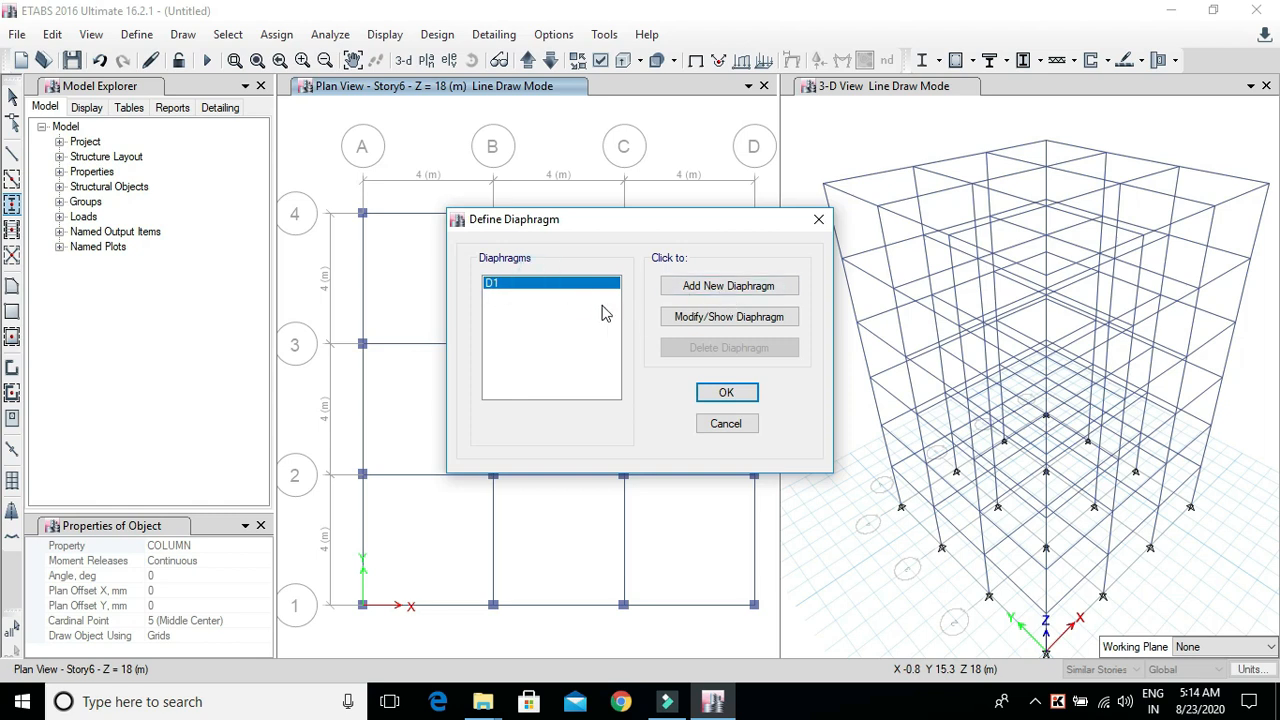
pyautogui.click(736, 318)
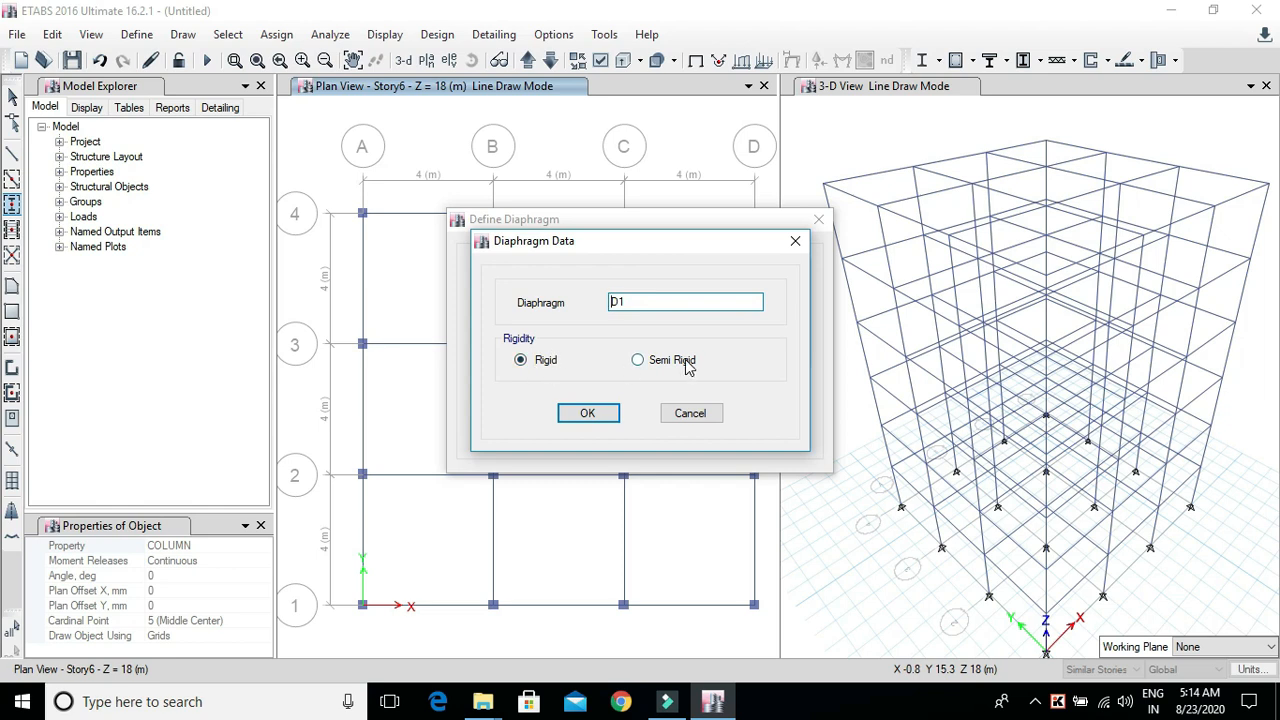
pyautogui.moveTo(620, 242)
pyautogui.mouseDown()
pyautogui.moveTo(623, 214)
pyautogui.moveTo(617, 244)
pyautogui.moveTo(602, 243)
pyautogui.mouseUp()
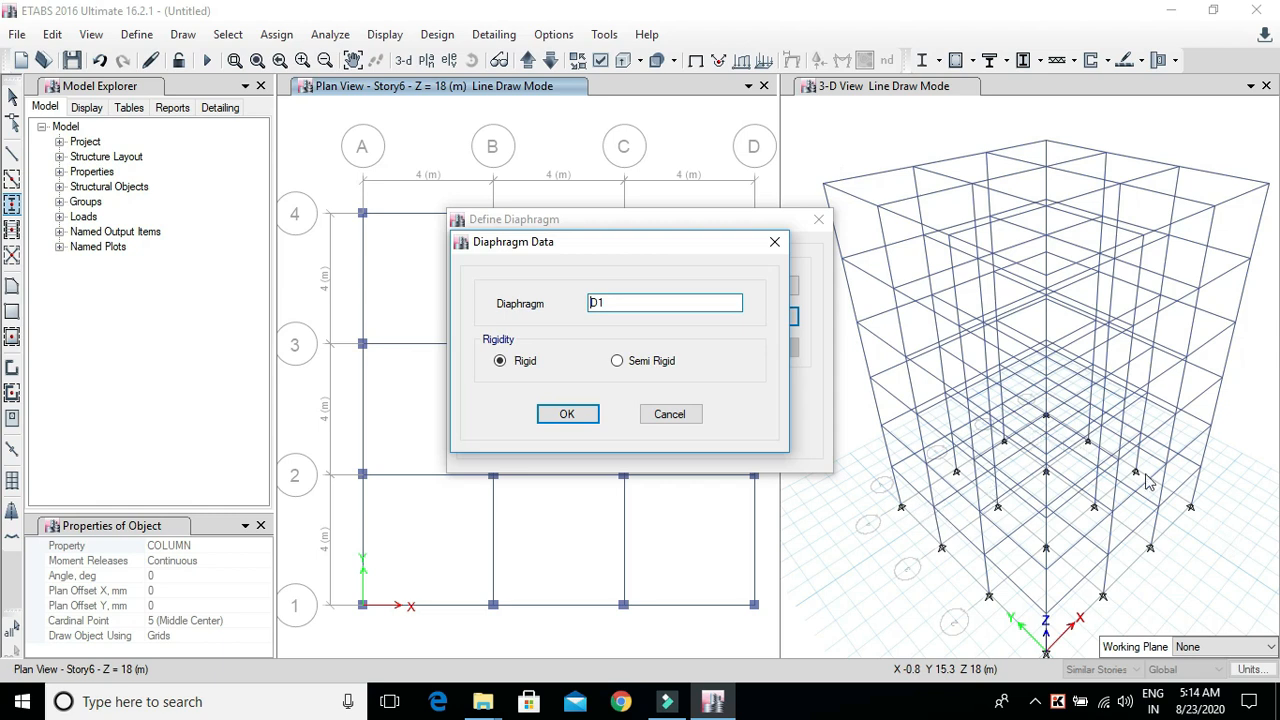
pyautogui.click(580, 421)
pyautogui.click(724, 398)
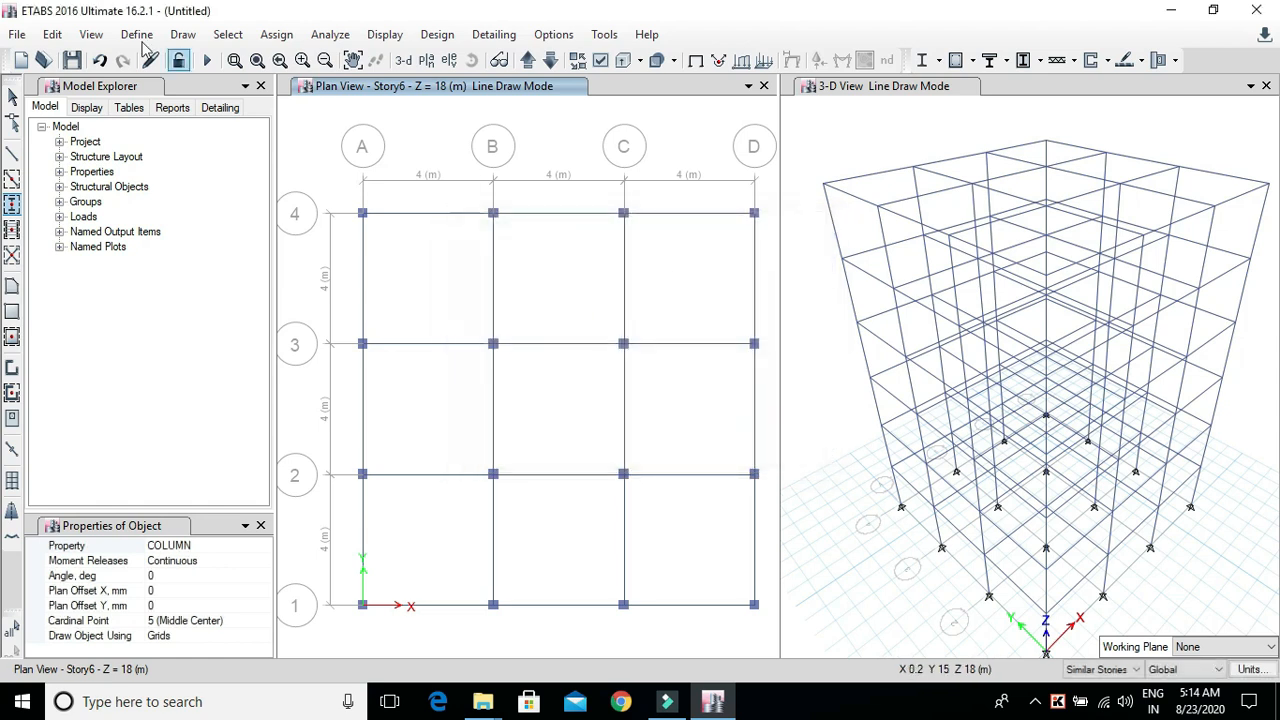
# Step: Add a load pattern named wind x of type Wind with Indian IS875:1987 as its auto lateral load
pyautogui.click(137, 34)
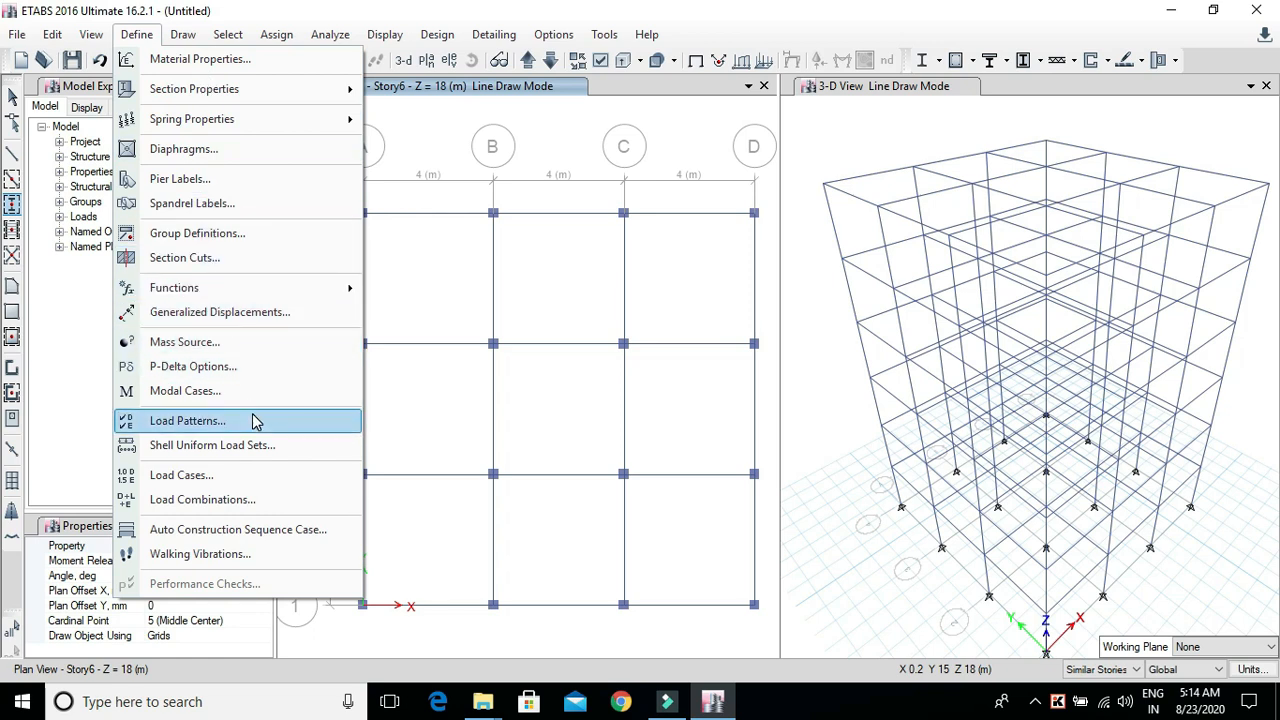
pyautogui.click(172, 427)
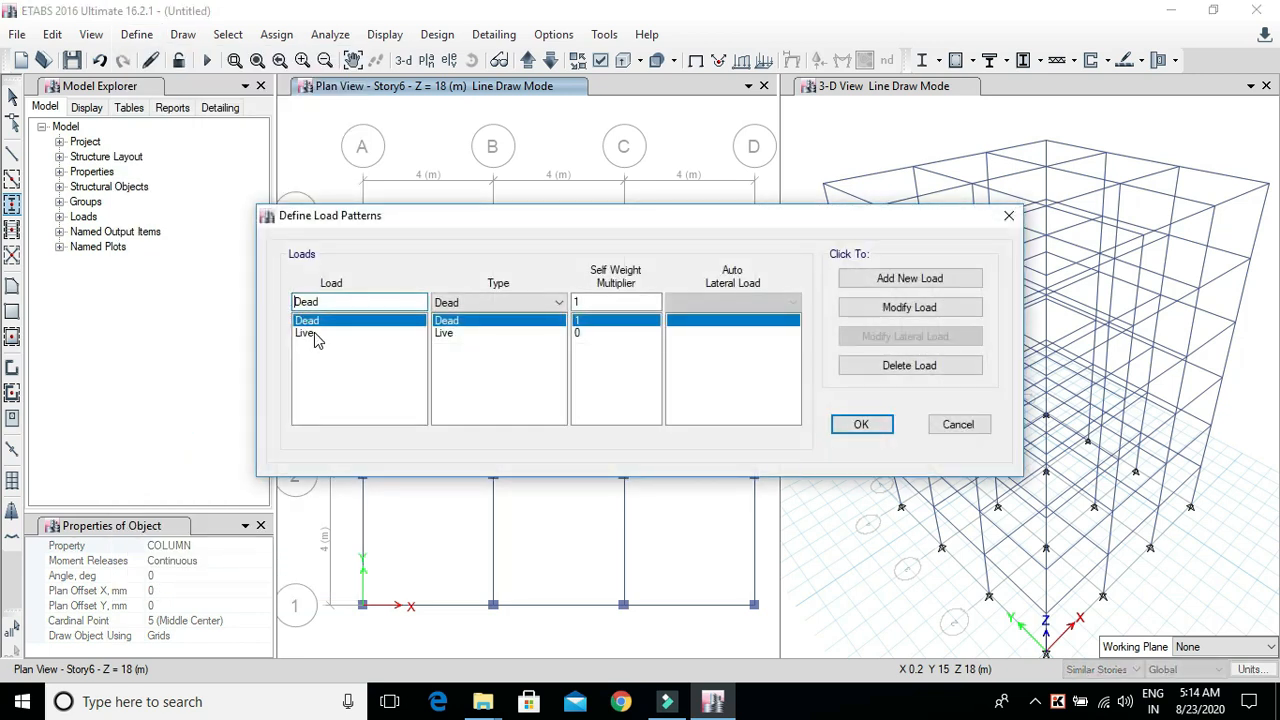
pyautogui.moveTo(348, 300); pyautogui.dragTo(274, 300)
pyautogui.write('wind x')
pyautogui.click(478, 306)
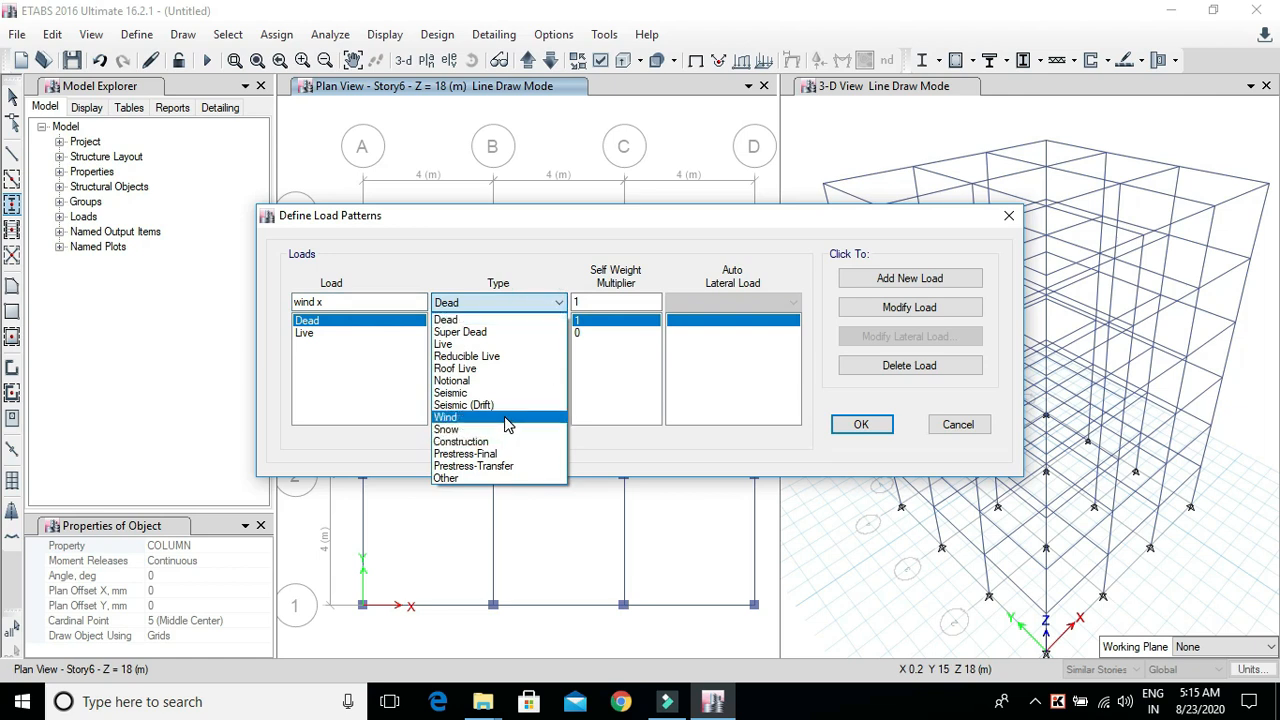
pyautogui.click(506, 420)
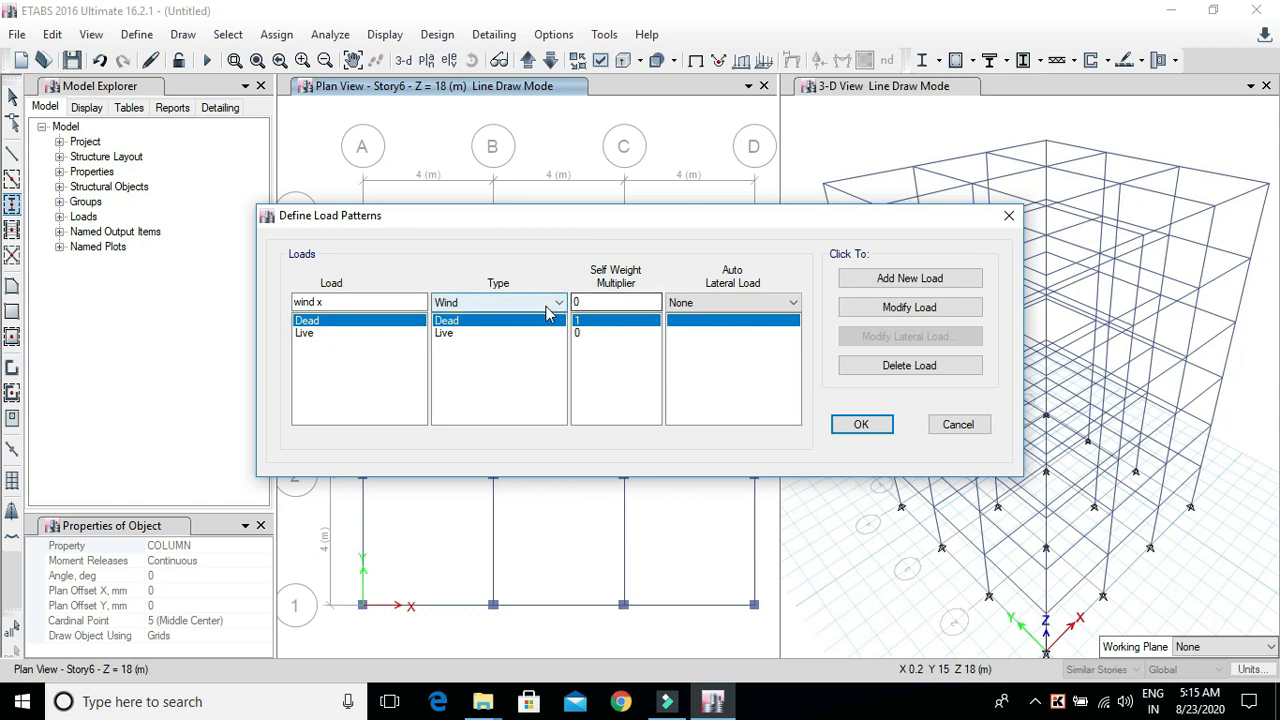
pyautogui.click(762, 305)
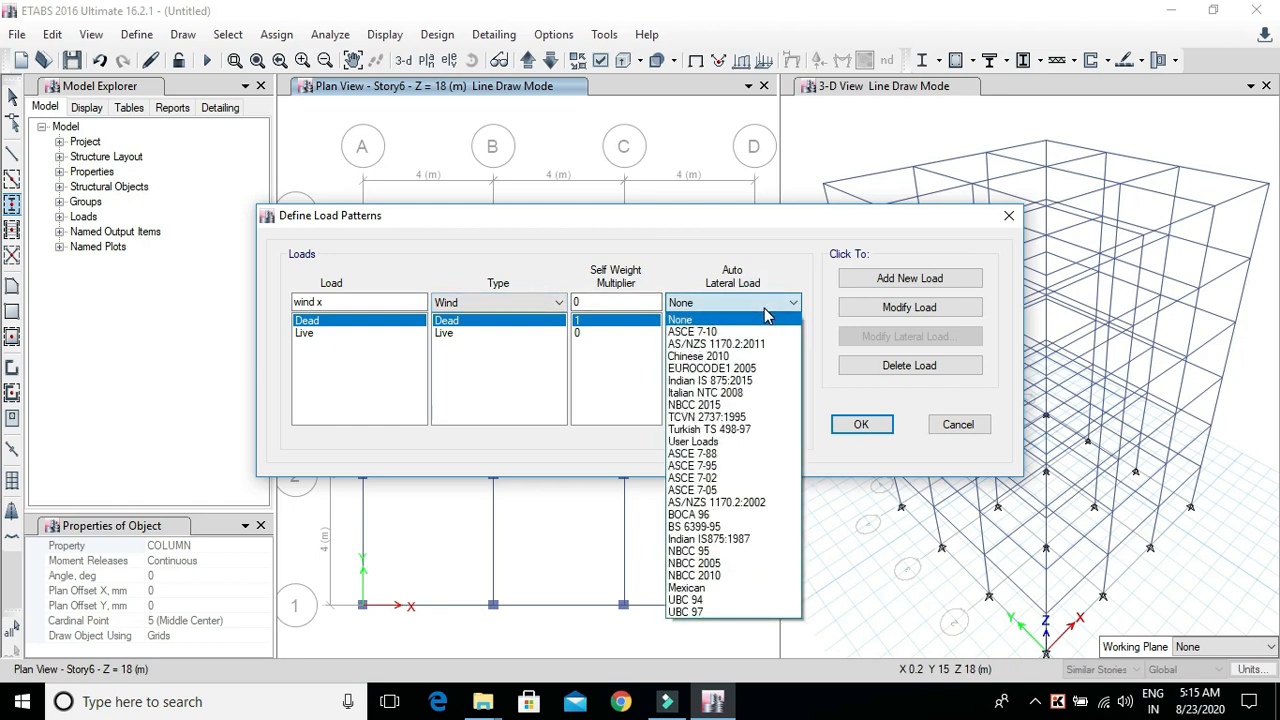
pyautogui.click(757, 546)
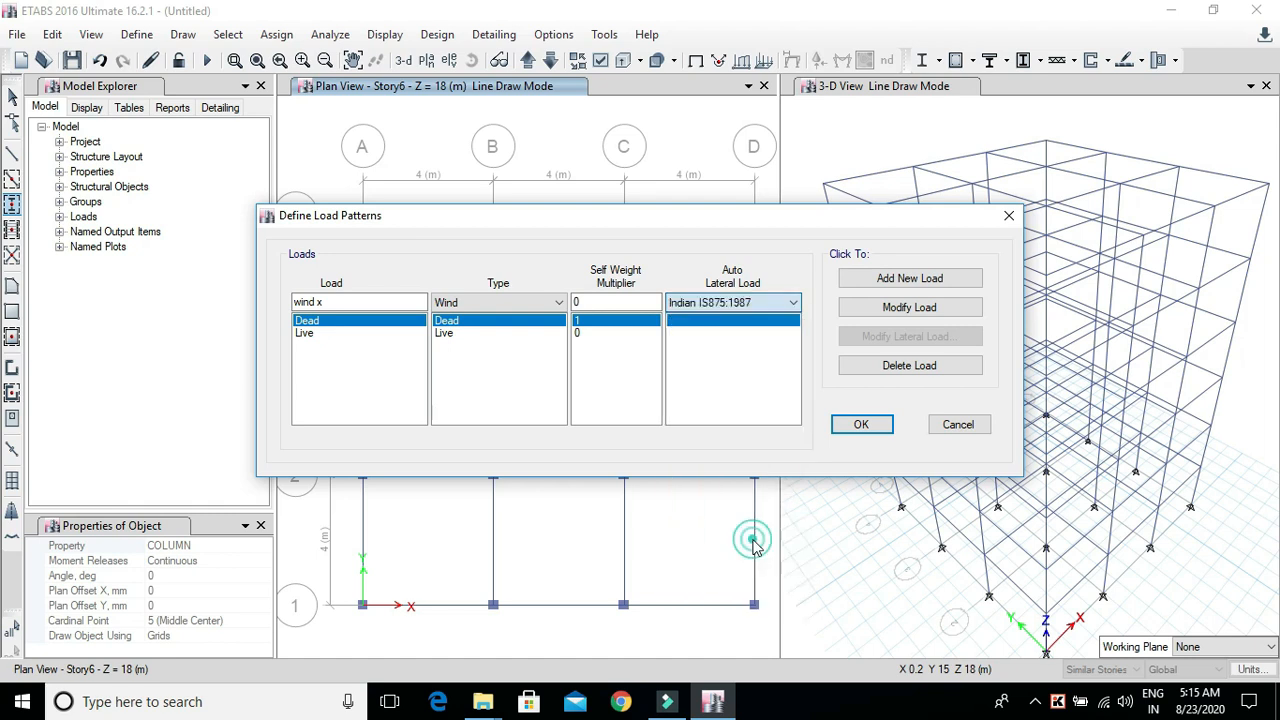
pyautogui.click(912, 280)
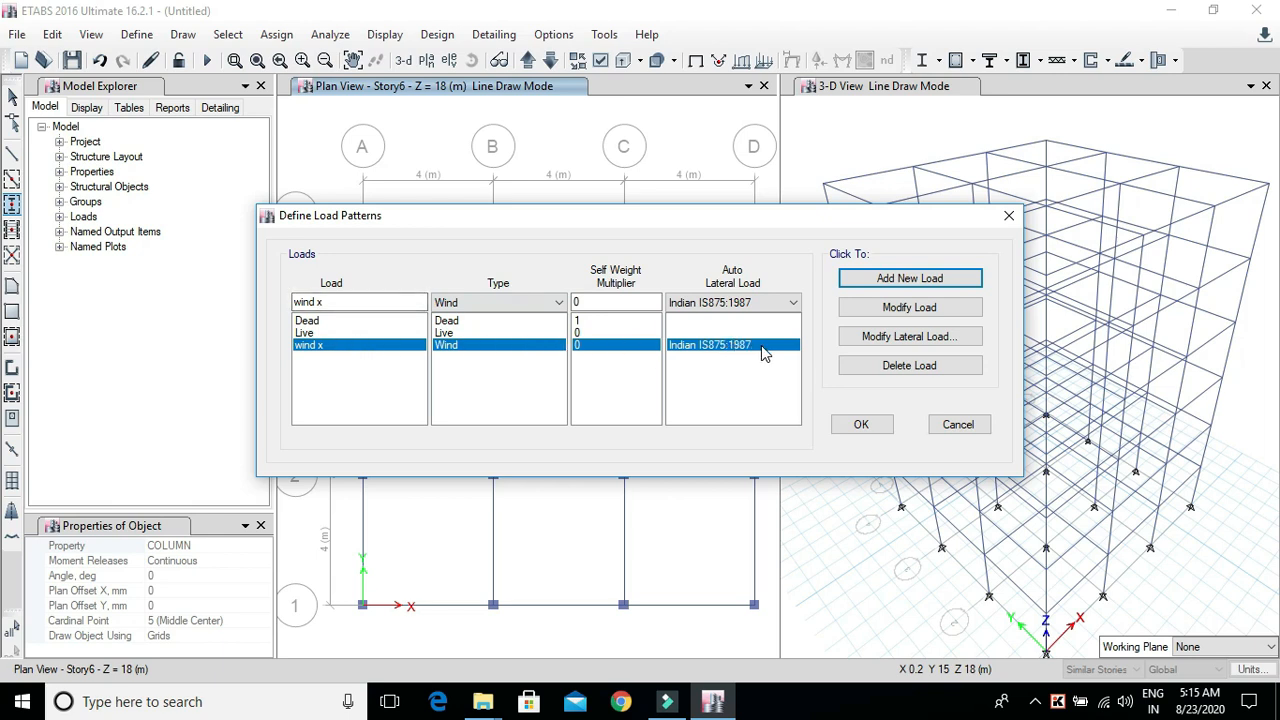
# Step: Add a second Wind load pattern named wind y, also using the Indian IS875:1987 auto lateral load
pyautogui.click(327, 301)
pyautogui.moveTo(327, 301); pyautogui.dragTo(319, 301)
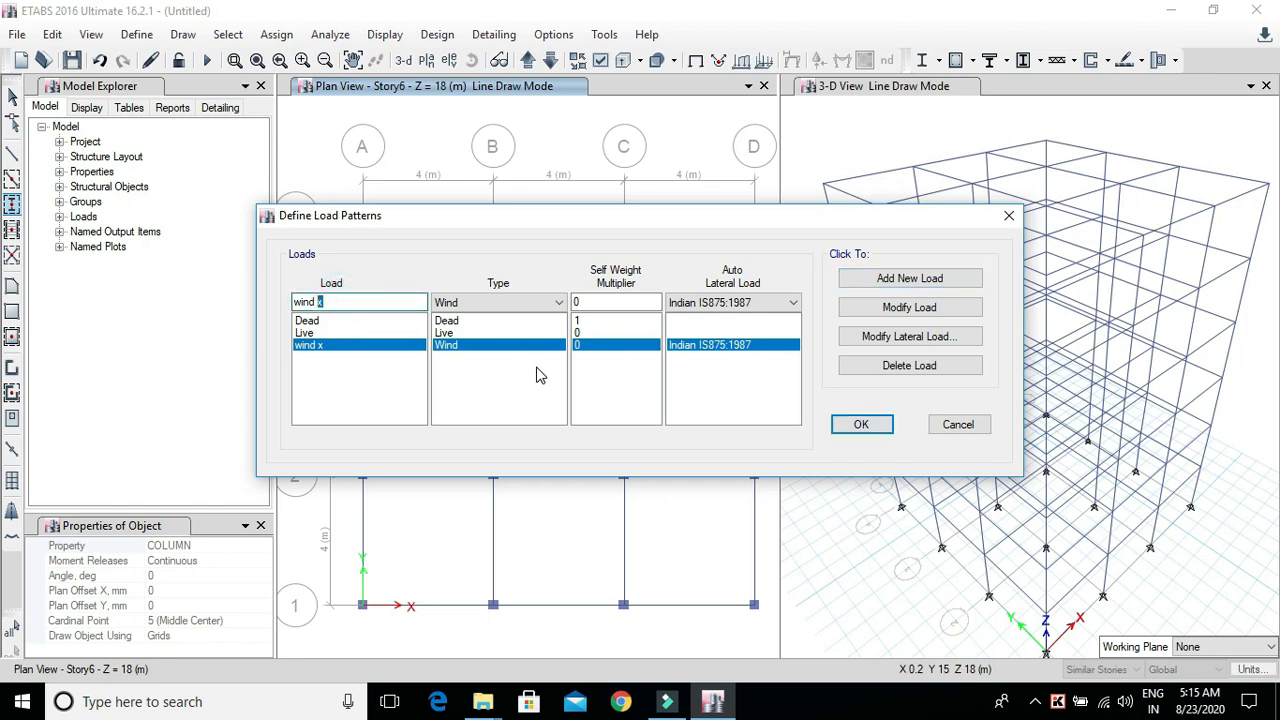
pyautogui.write('y')
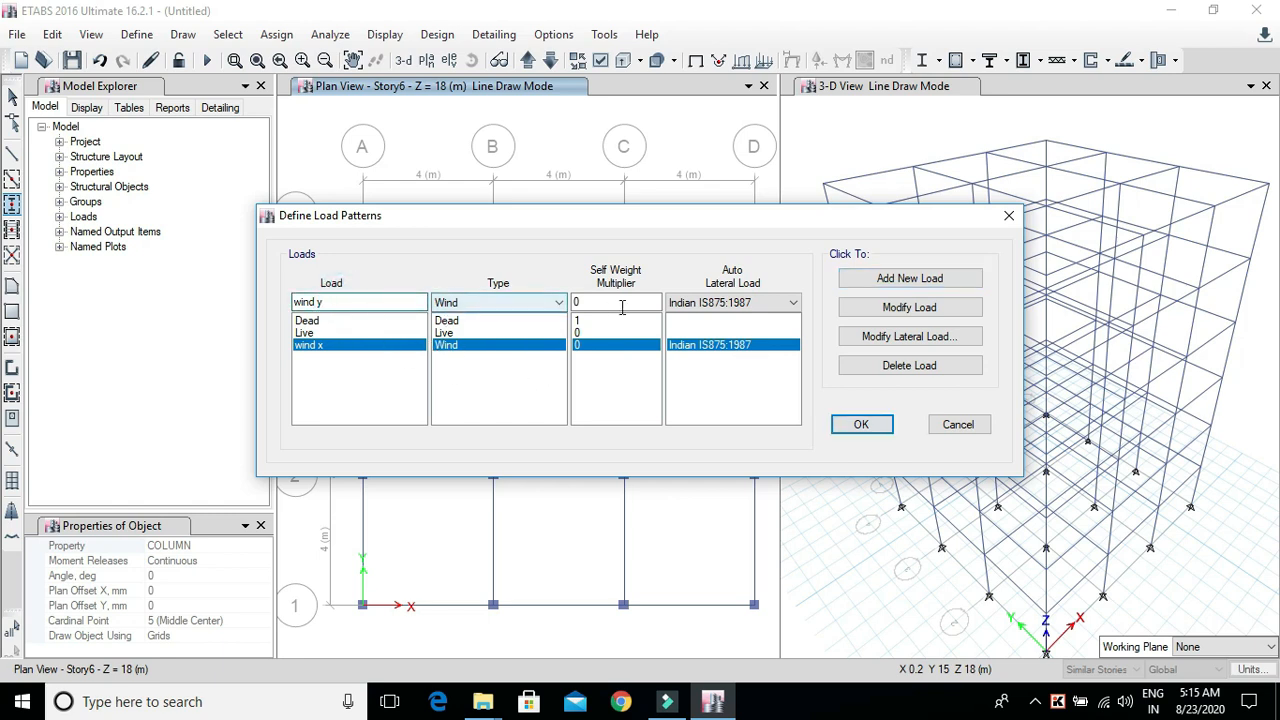
pyautogui.click(910, 278)
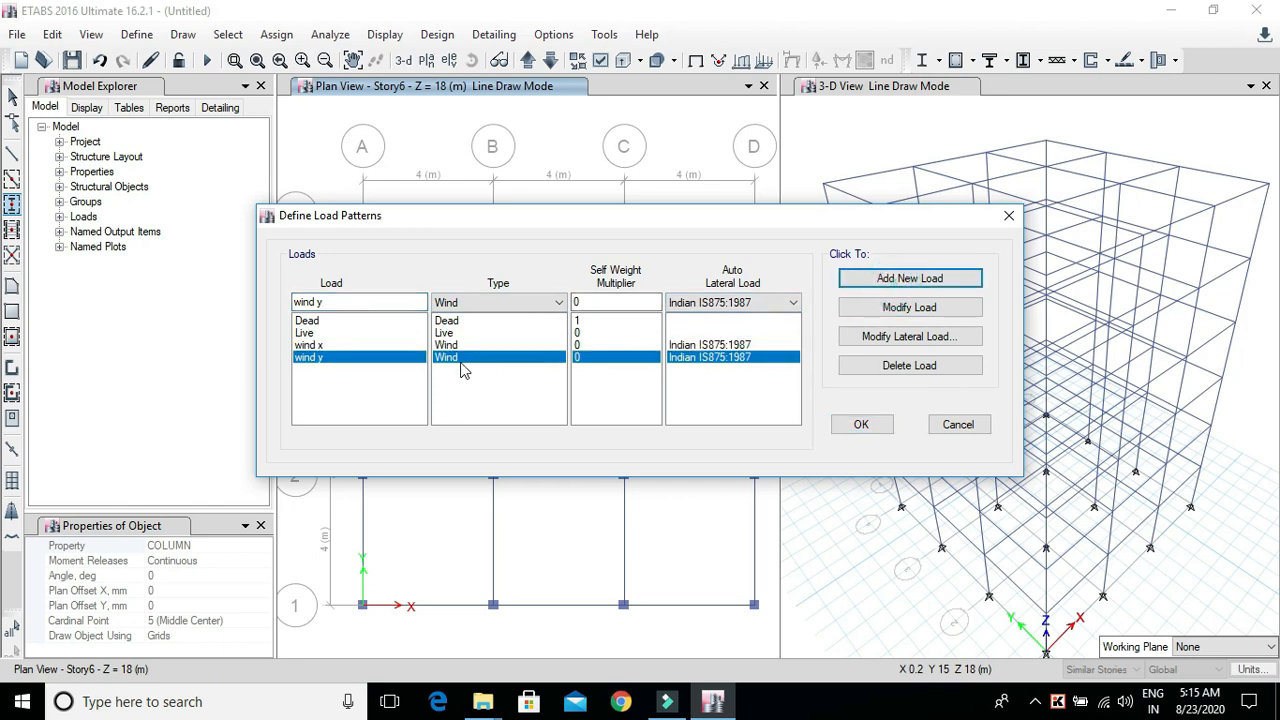
pyautogui.click(340, 345)
pyautogui.click(338, 359)
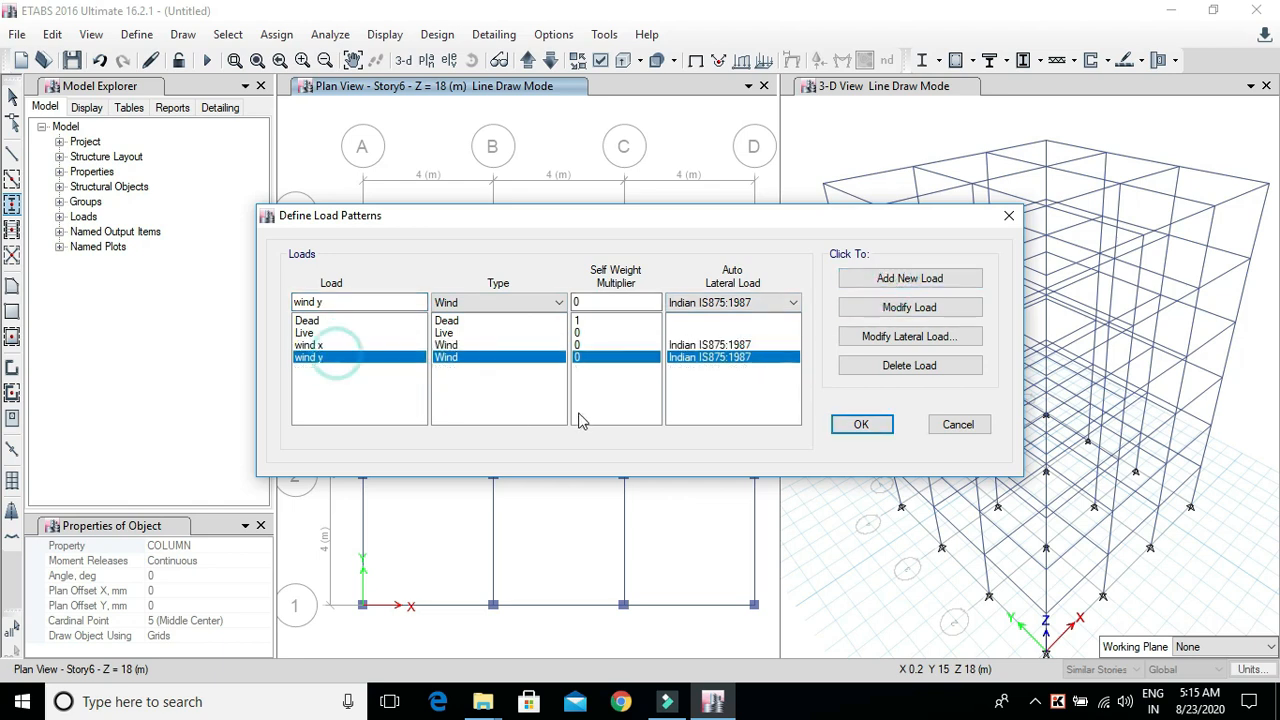
# Step: Modify the lateral load of the wind x pattern, setting the wind speed Vb to 29 m/s
pyautogui.click(445, 345)
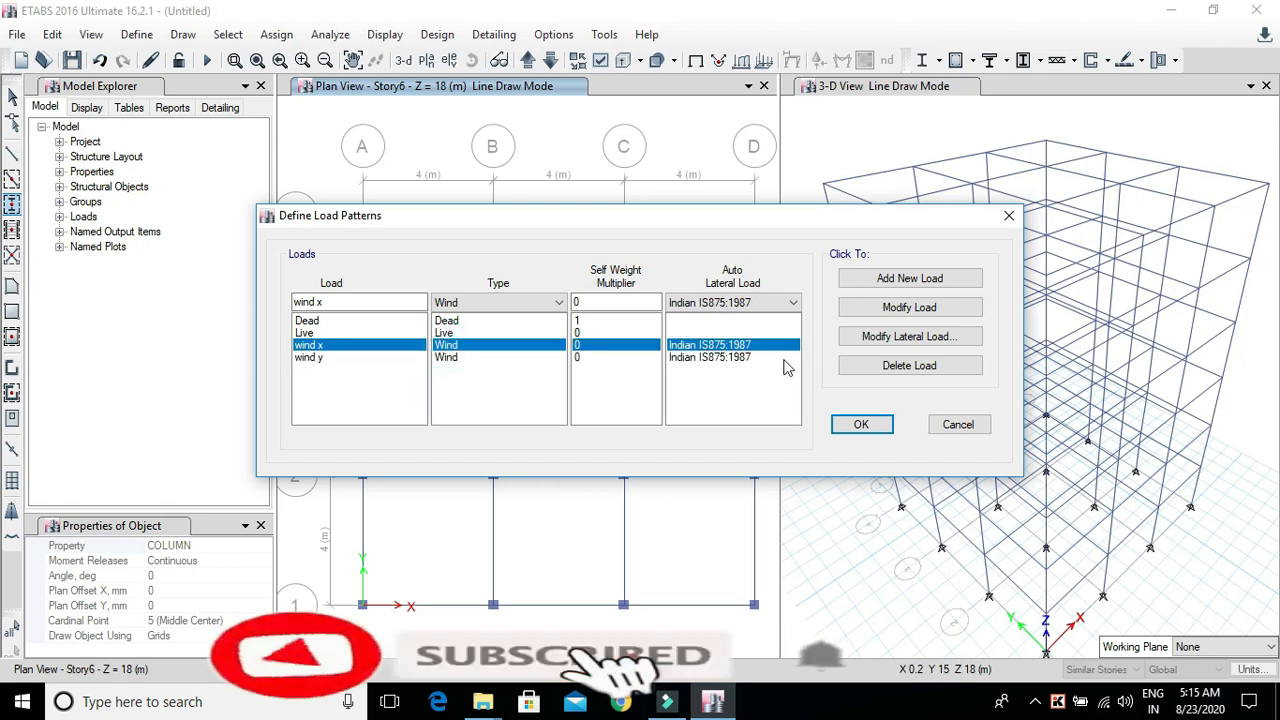
pyautogui.click(866, 344)
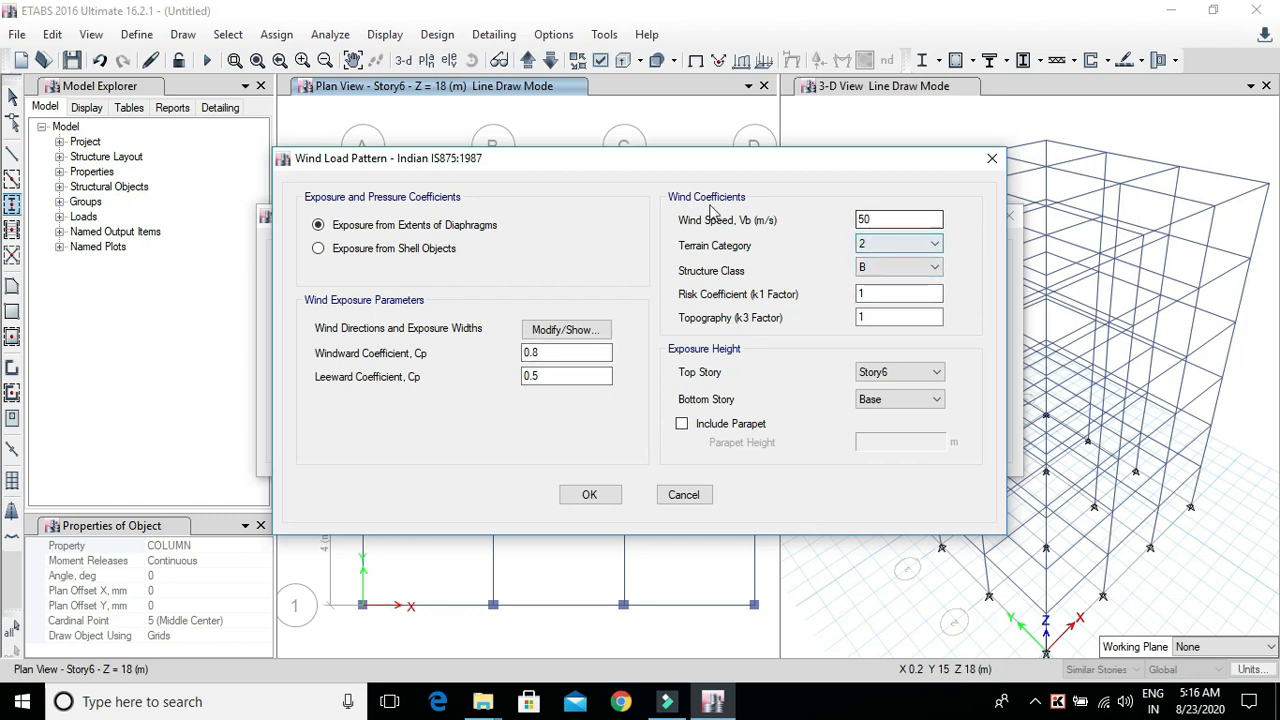
pyautogui.moveTo(903, 218); pyautogui.dragTo(826, 218)
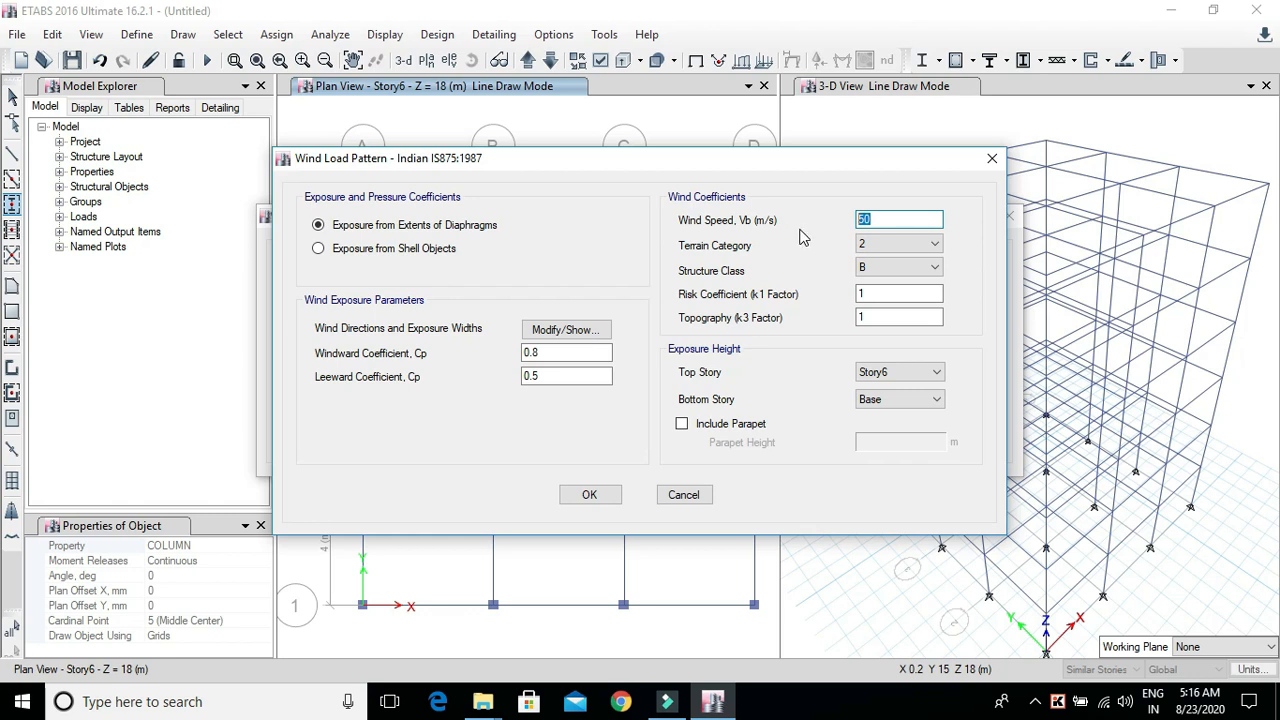
pyautogui.doubleClick(893, 220)
pyautogui.write('25')
# Step: Set the wind x terrain category to 3 and keep structure class B
pyautogui.click(880, 247)
pyautogui.click(887, 248)
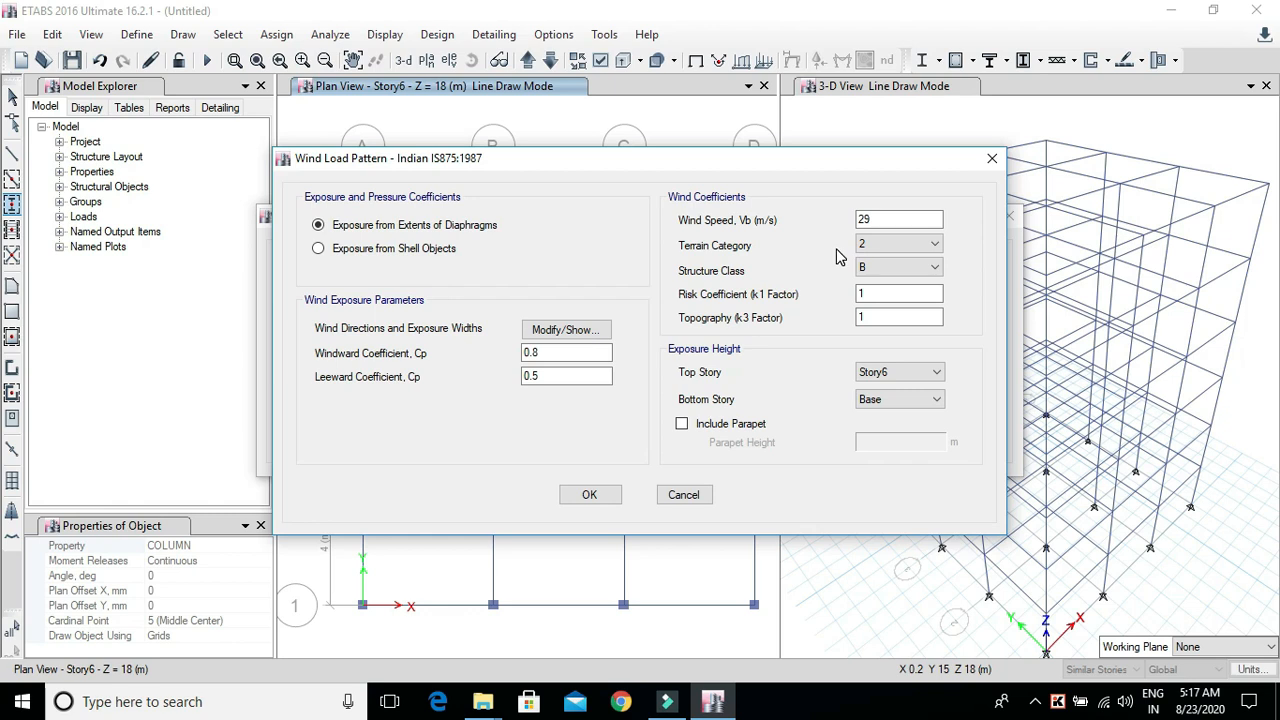
pyautogui.click(899, 257)
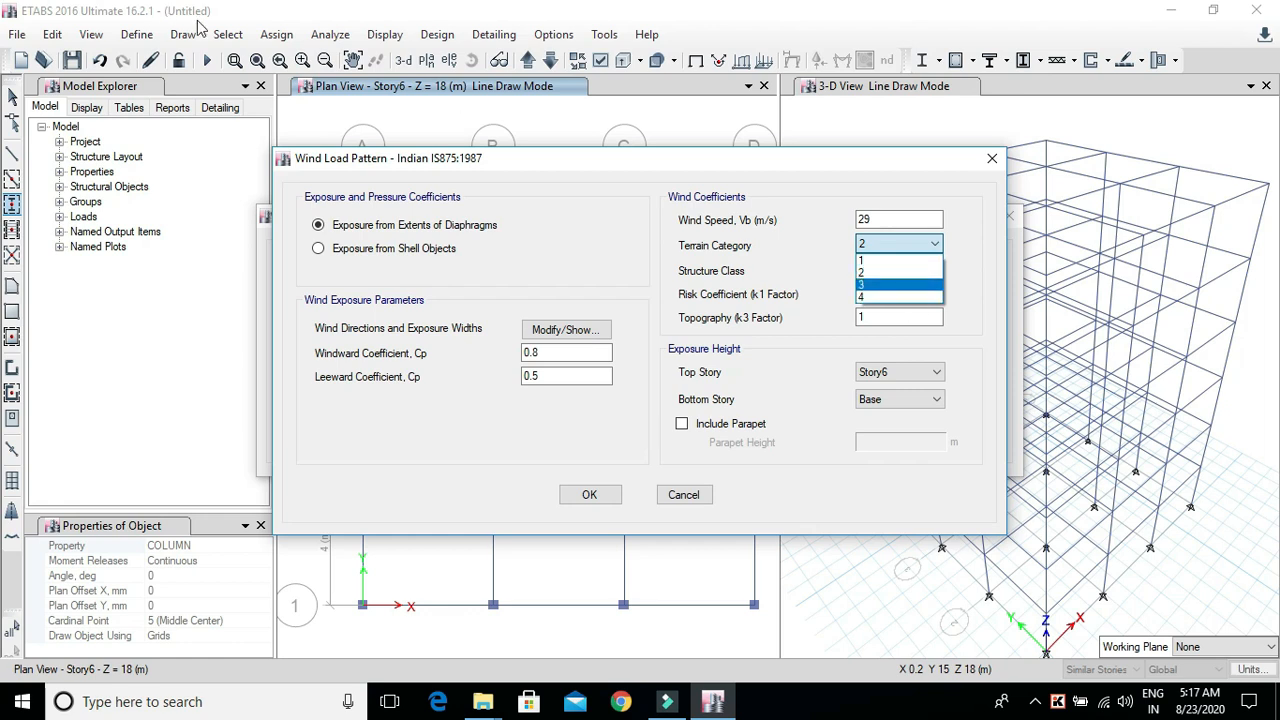
pyautogui.click(903, 287)
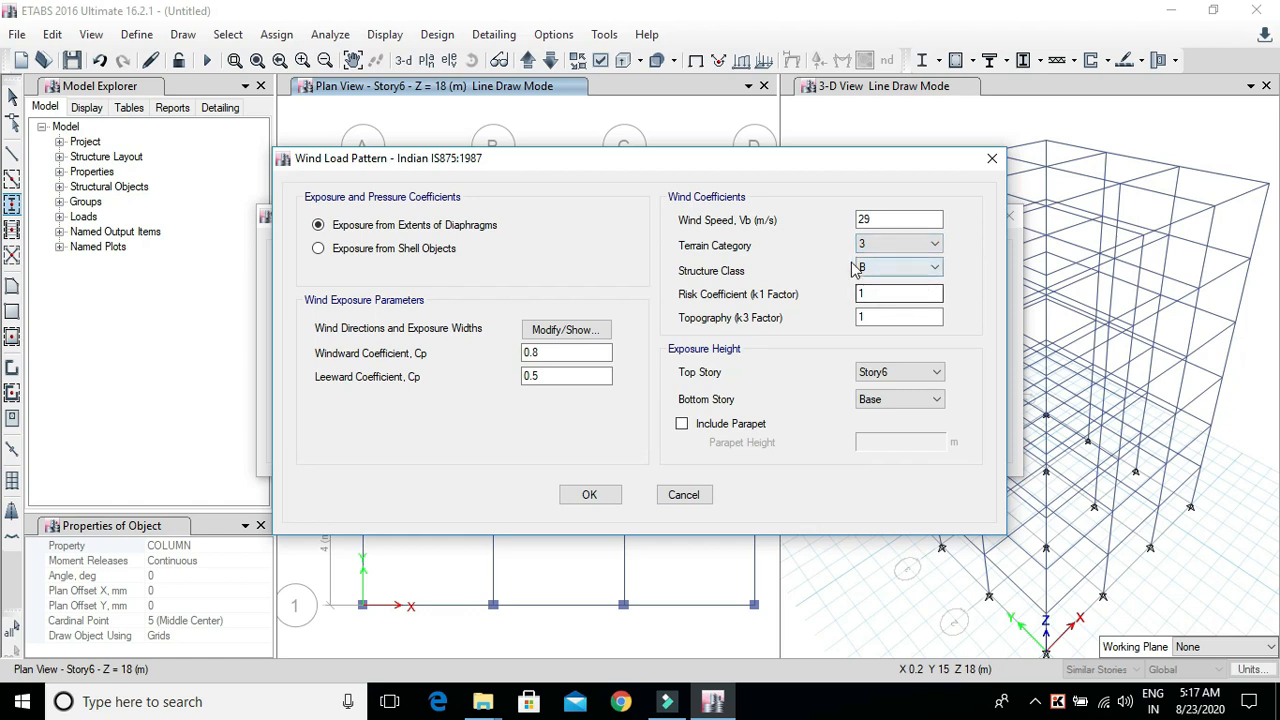
pyautogui.click(924, 271)
pyautogui.click(924, 276)
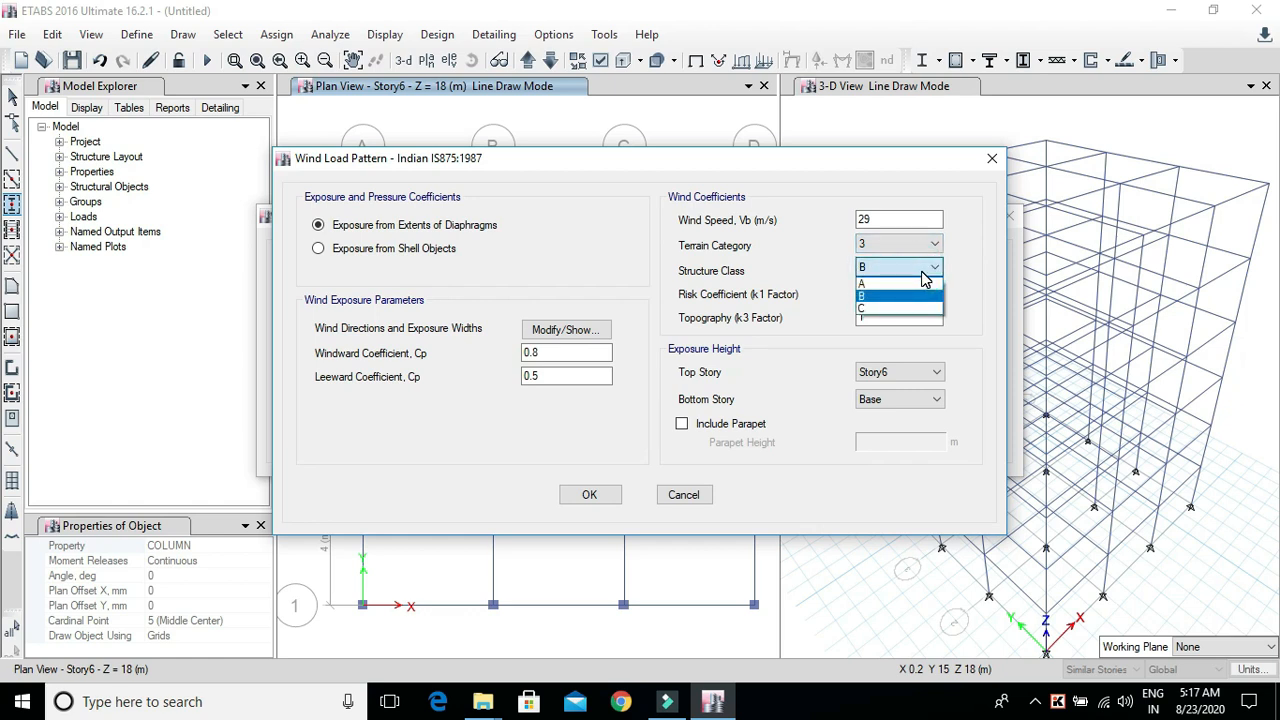
pyautogui.click(877, 298)
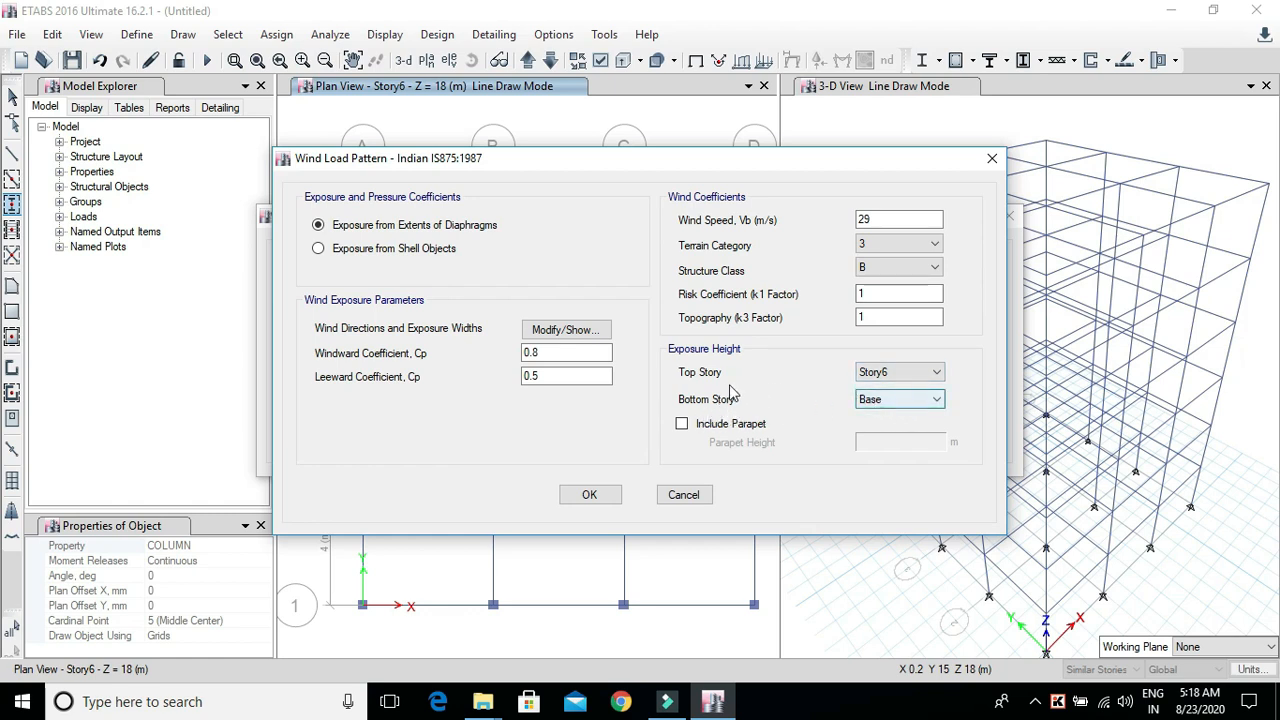
# Step: Set the wind x exposure height from bottom story Story1 to top story Story6 and accept the wind load settings
pyautogui.click(921, 375)
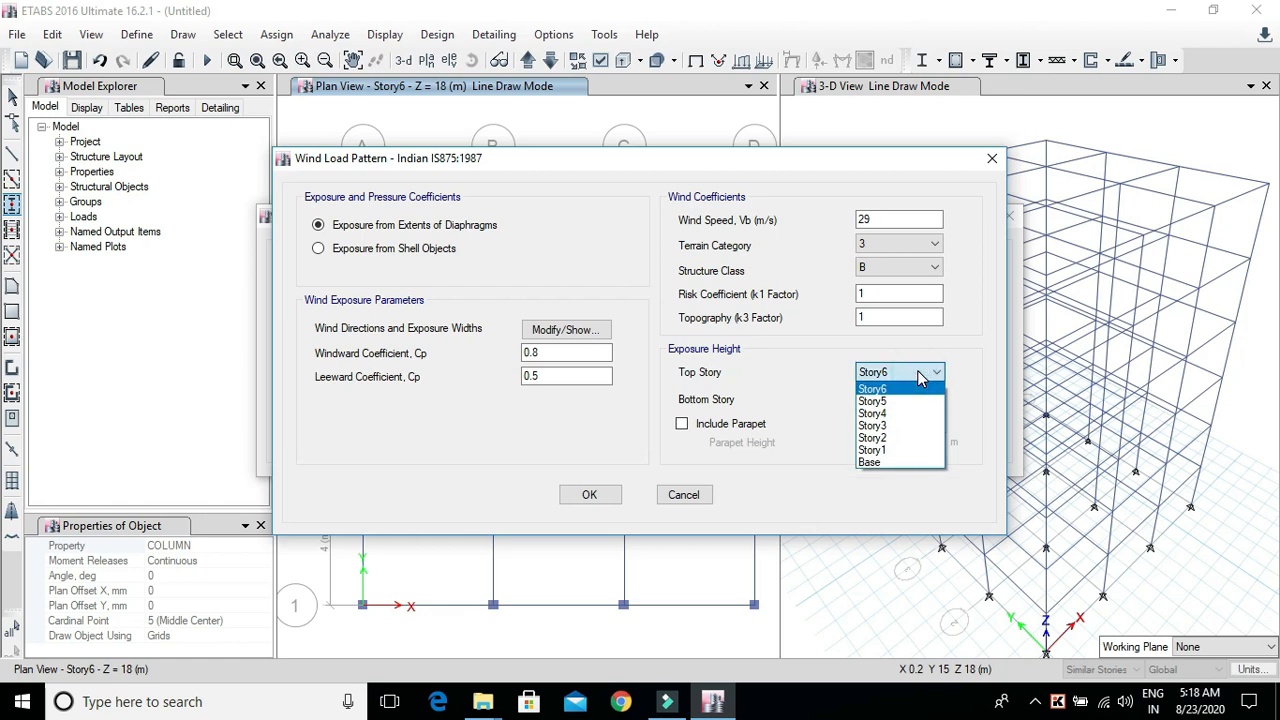
pyautogui.click(917, 370)
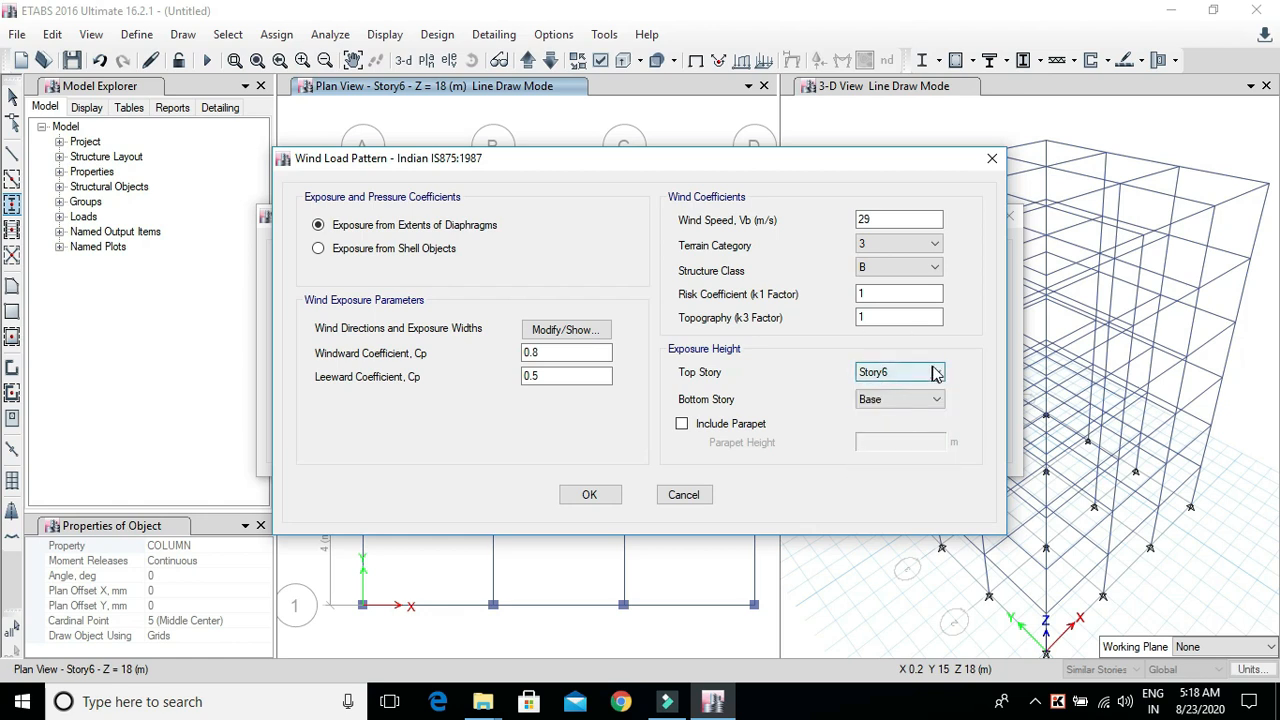
pyautogui.moveTo(822, 170); pyautogui.dragTo(763, 132)
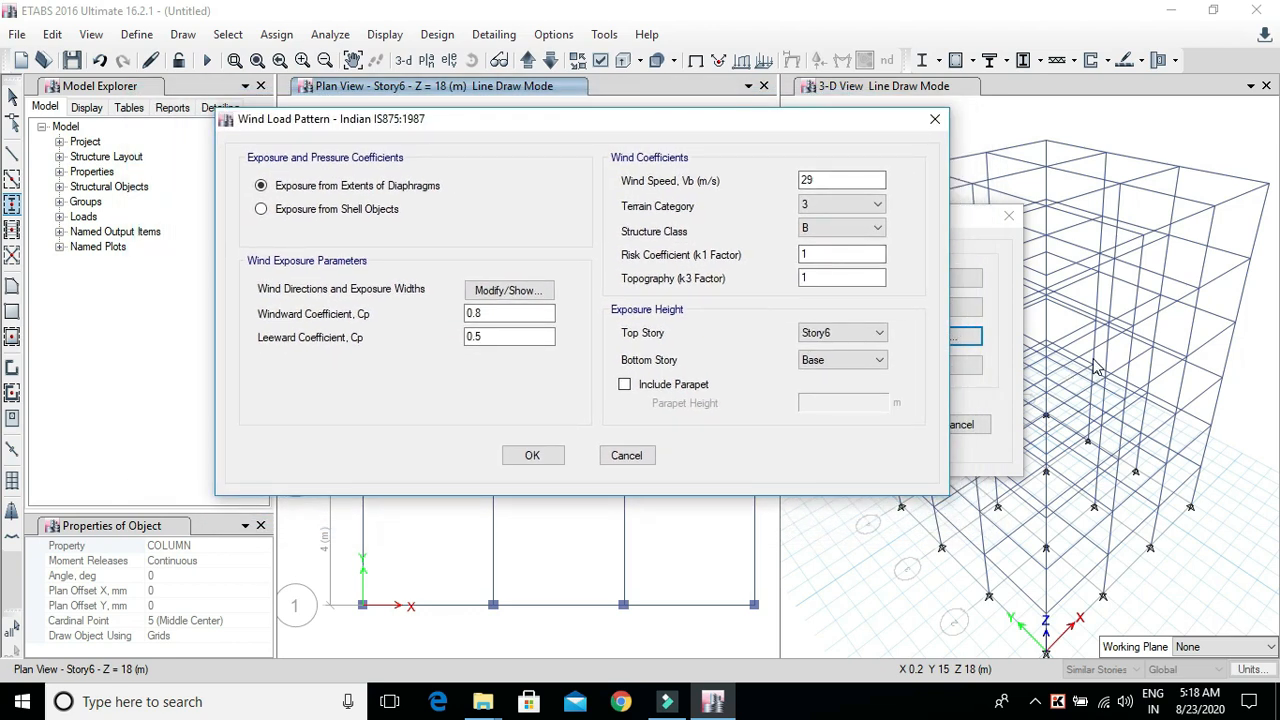
pyautogui.click(877, 363)
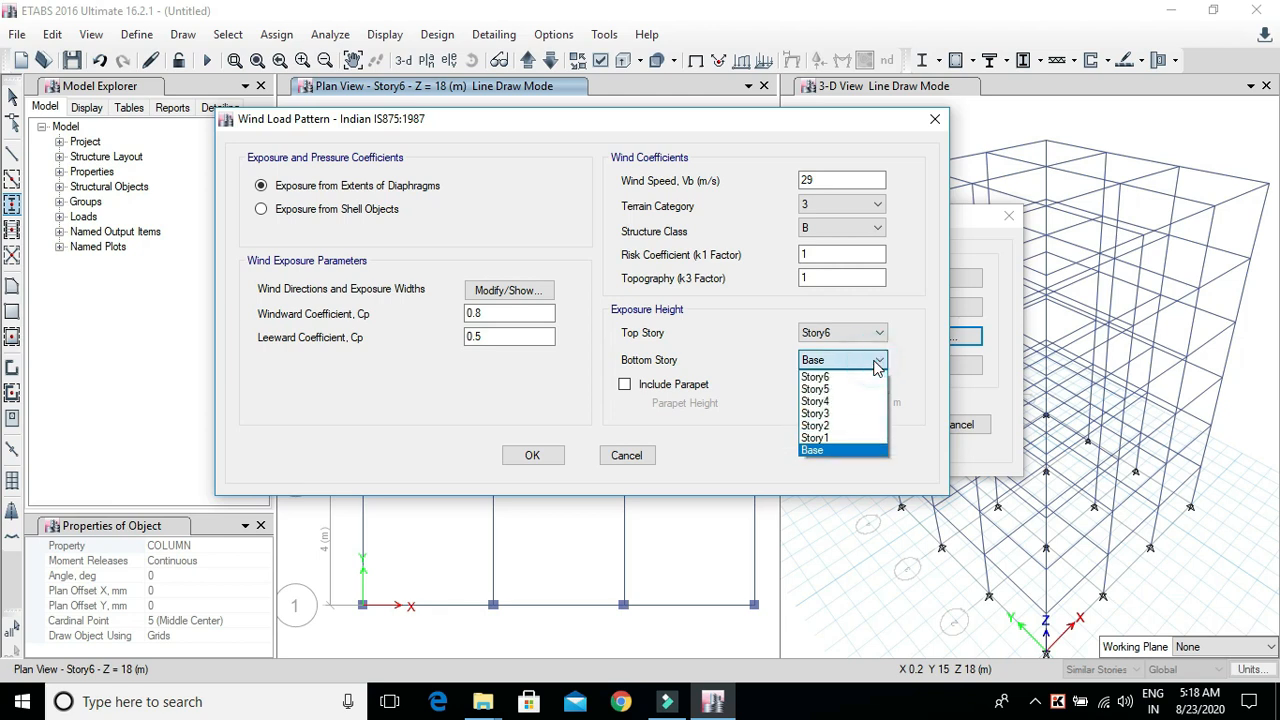
pyautogui.click(836, 438)
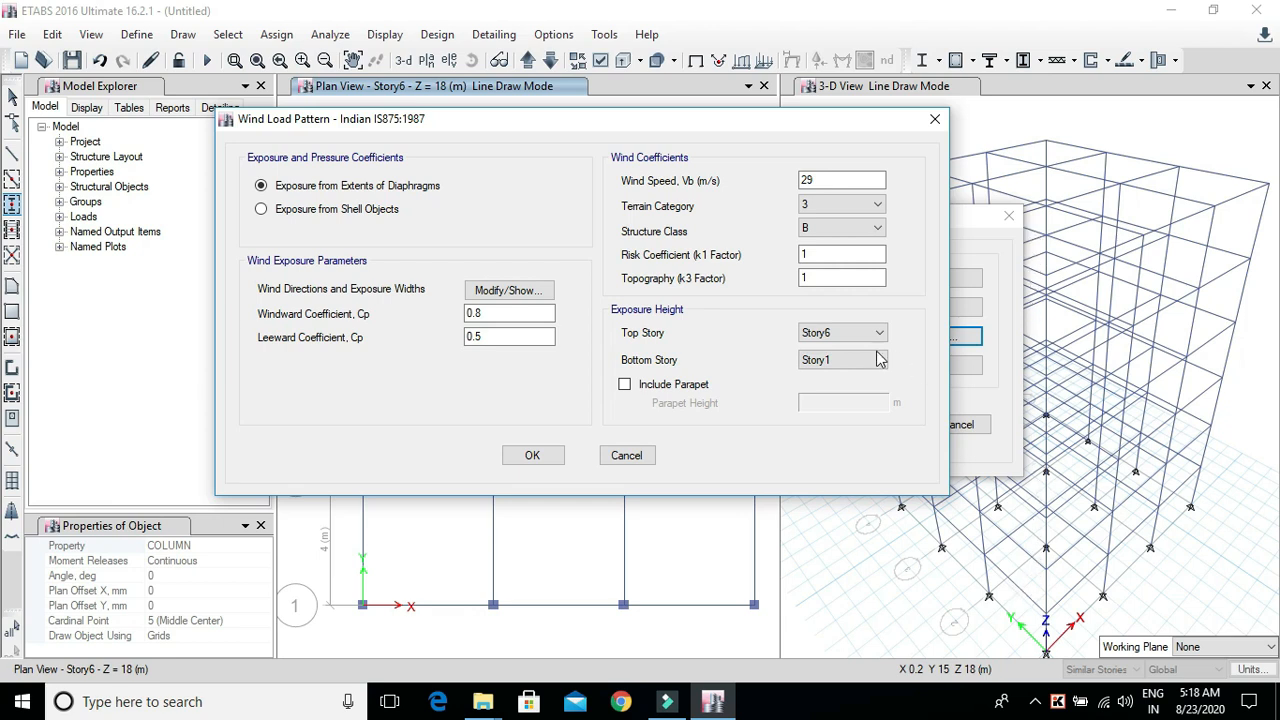
pyautogui.click(546, 458)
# Step: Modify the lateral load of the wind y pattern to wind speed 29 m/s, terrain category 3 and structure class B
pyautogui.click(470, 358)
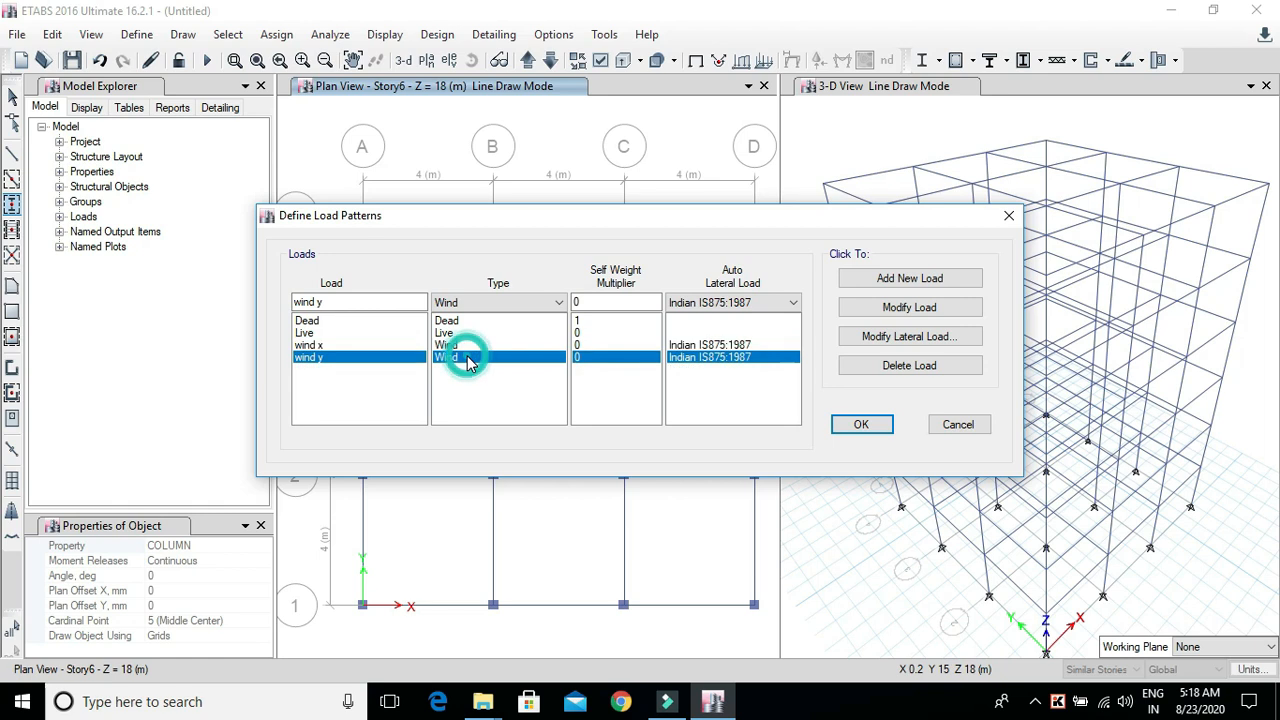
pyautogui.click(915, 337)
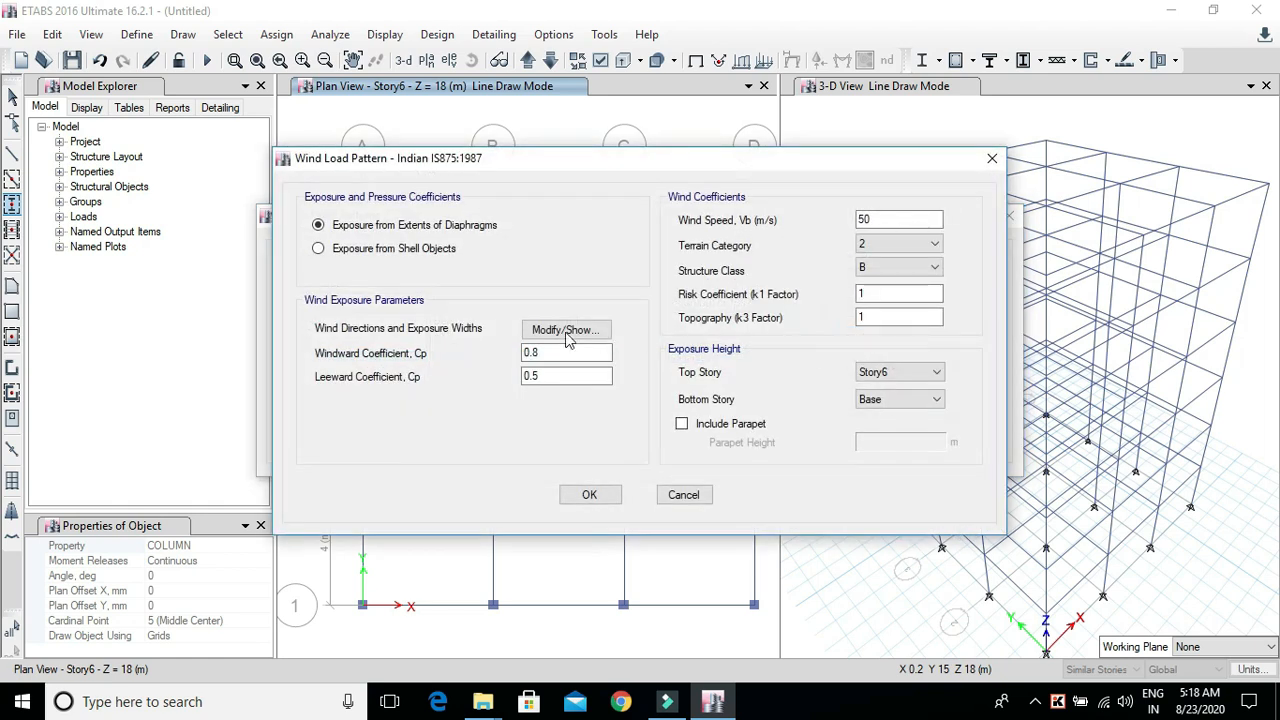
pyautogui.doubleClick(895, 220)
pyautogui.write('29')
pyautogui.click(932, 245)
pyautogui.click(875, 285)
pyautogui.click(898, 270)
pyautogui.click(880, 294)
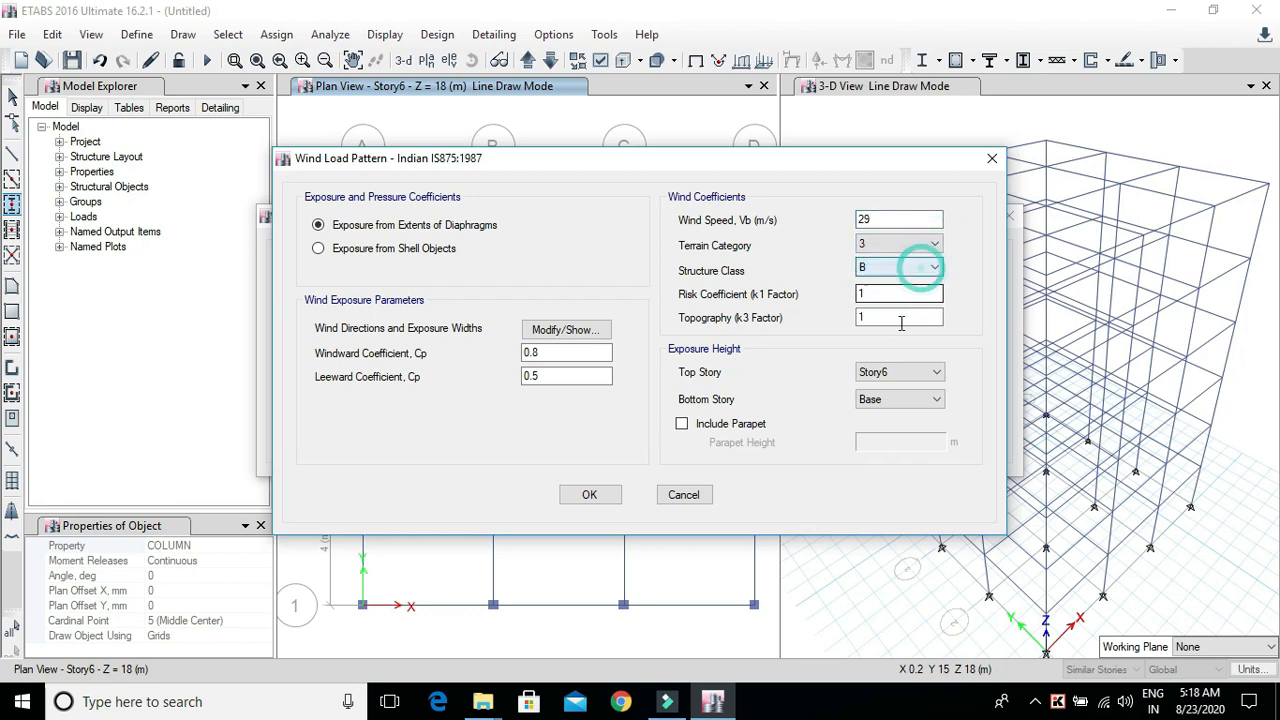
# Step: Set the wind y bottom story to Story1 and accept the wind settings and load pattern definitions
pyautogui.click(925, 401)
pyautogui.click(880, 428)
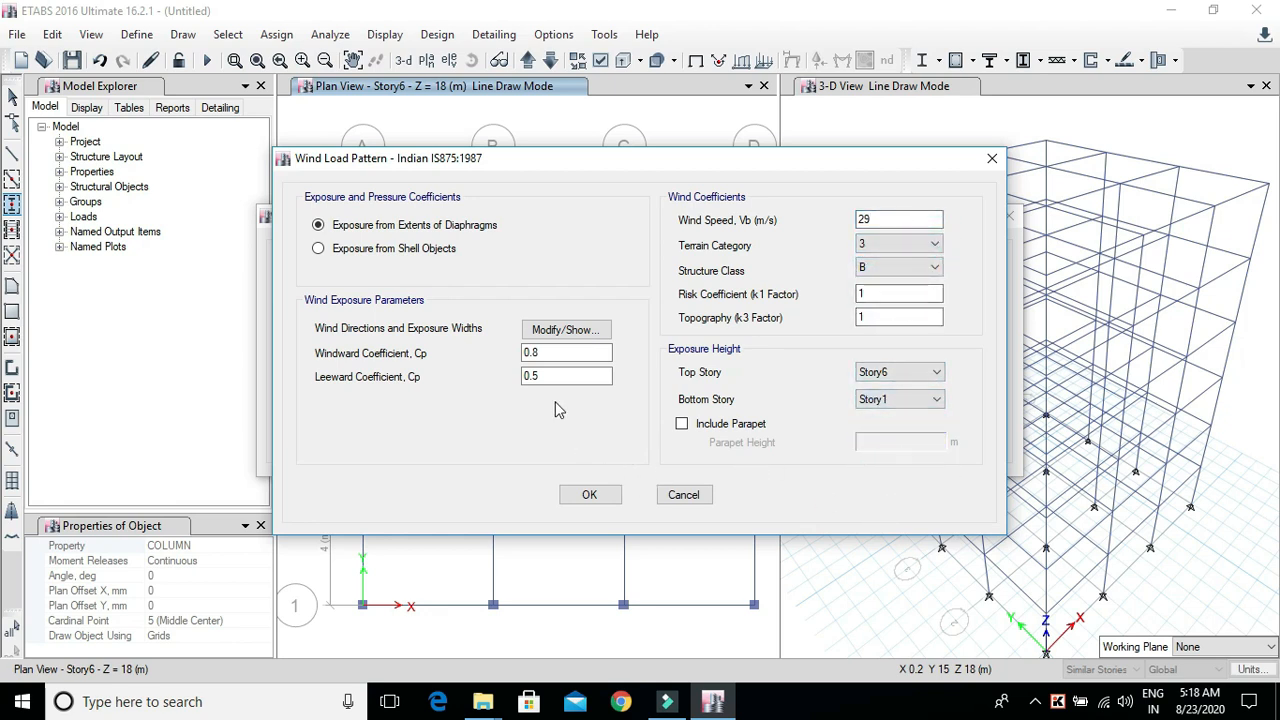
pyautogui.click(593, 494)
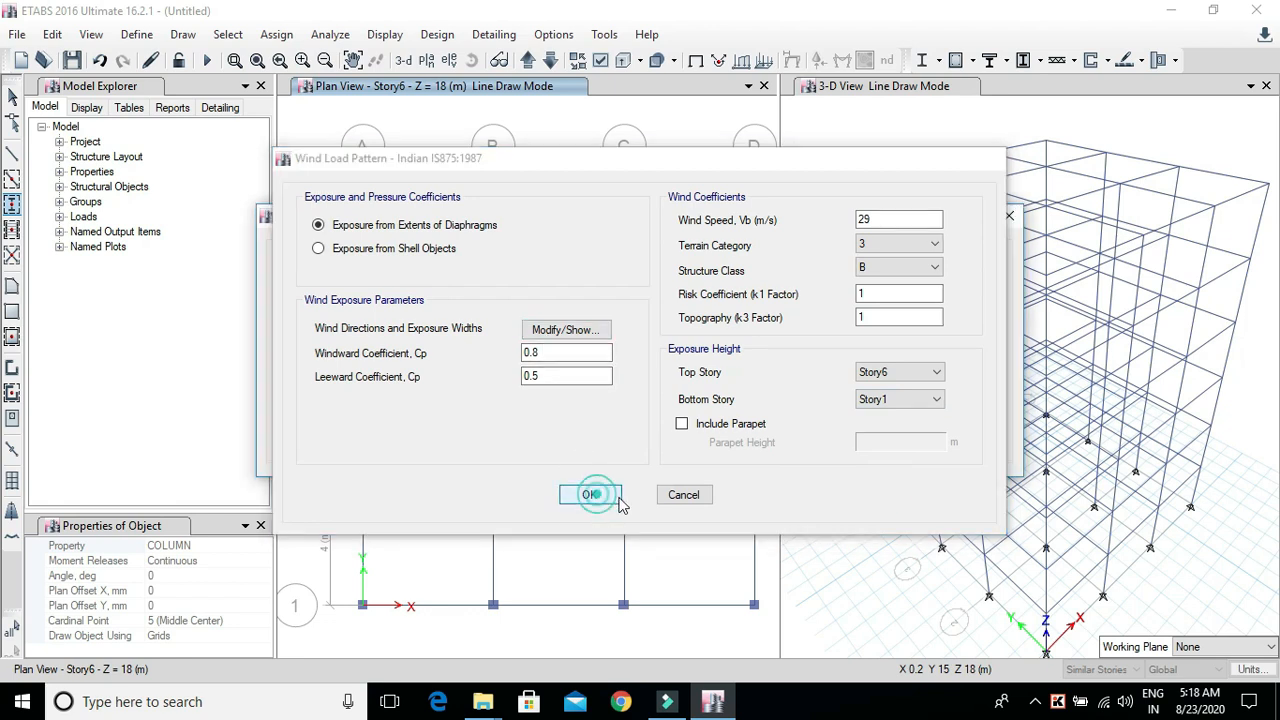
pyautogui.click(857, 423)
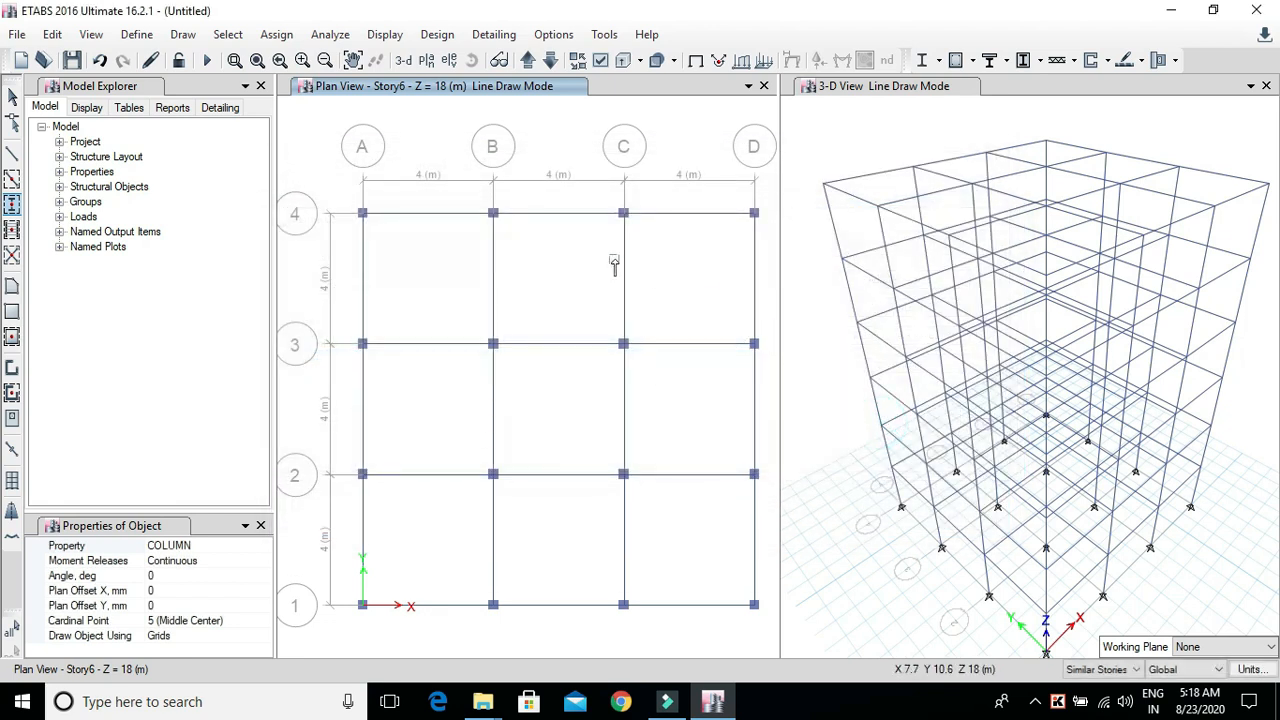
# Step: Add the default design load combinations for Concrete Frame Design and accept them
pyautogui.click(137, 34)
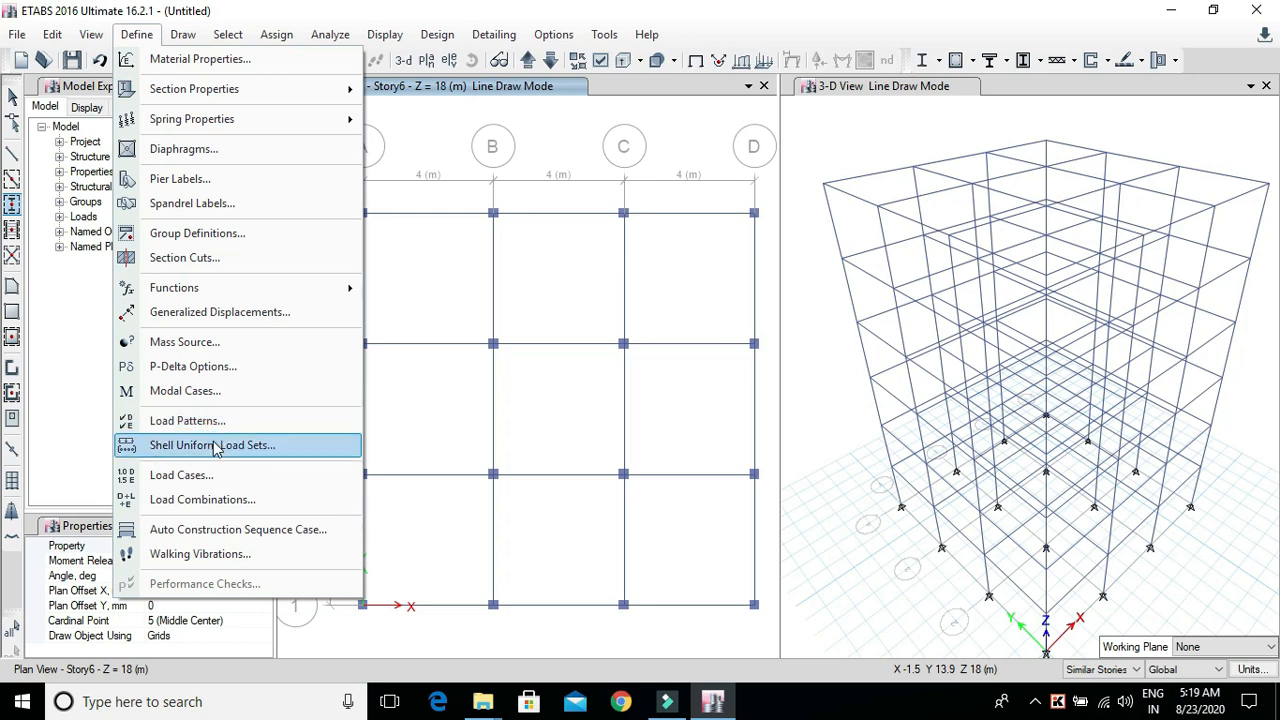
pyautogui.click(235, 505)
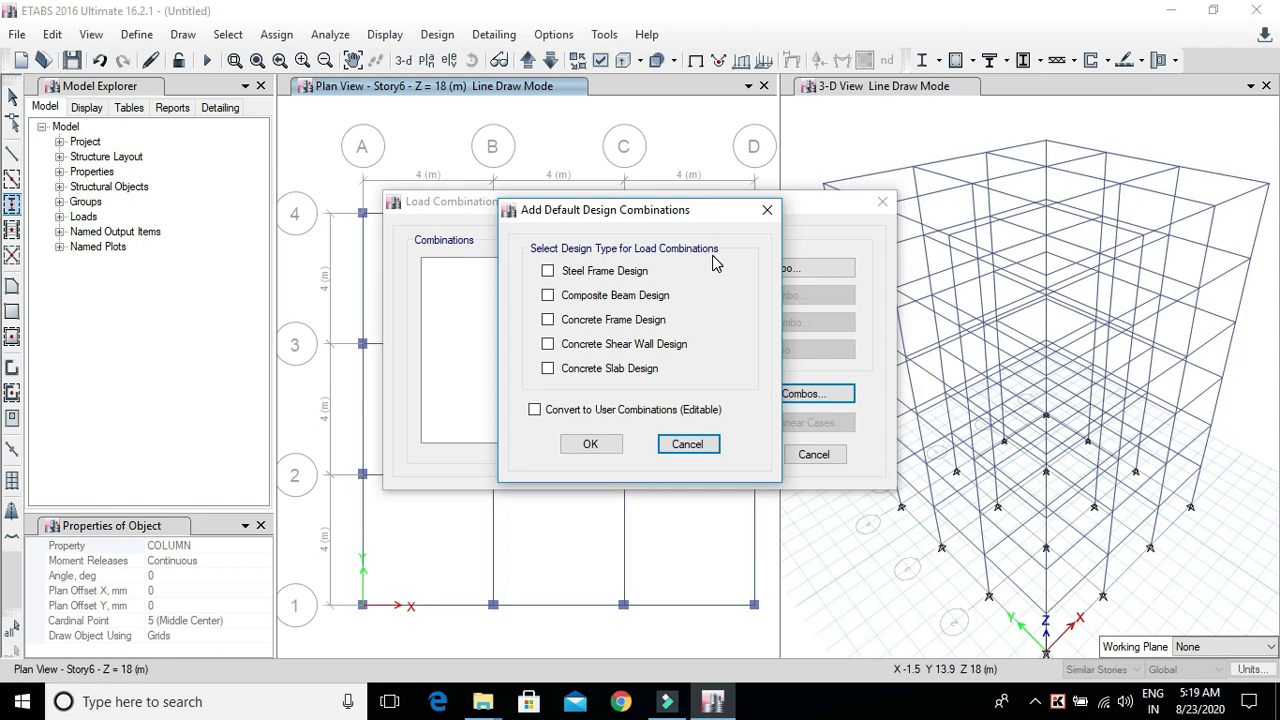
pyautogui.click(626, 322)
pyautogui.click(604, 450)
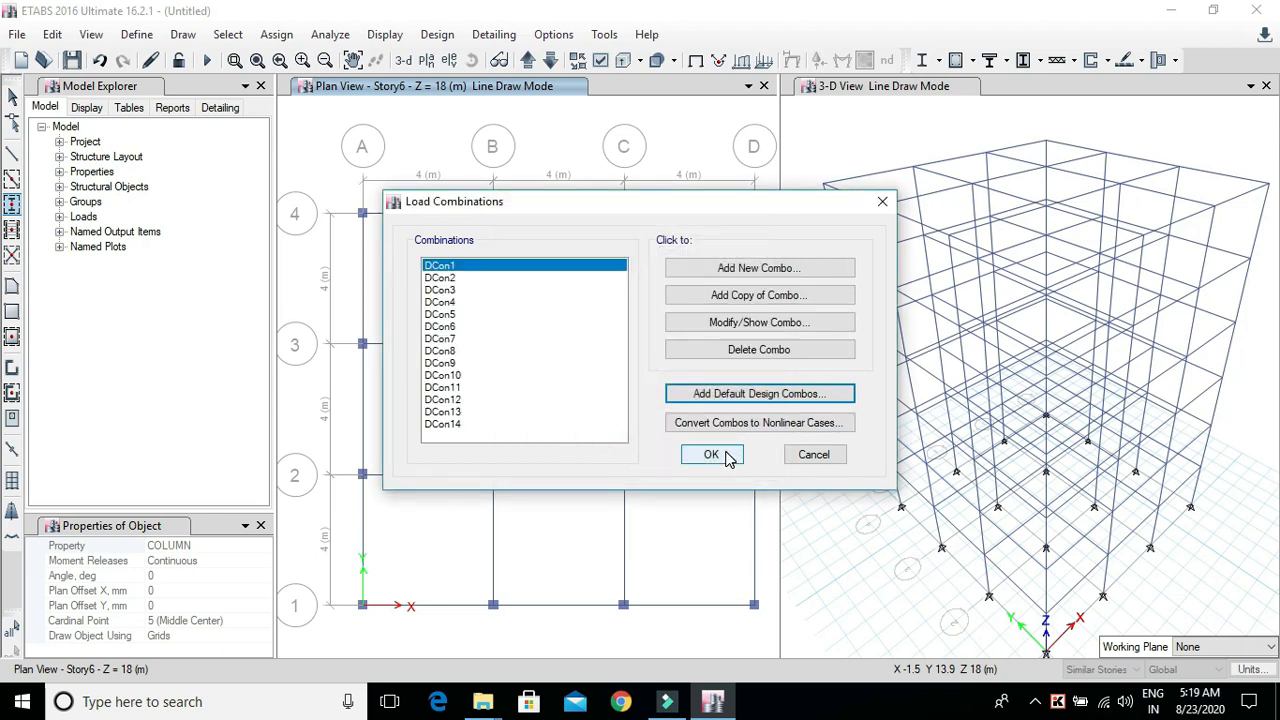
pyautogui.click(711, 455)
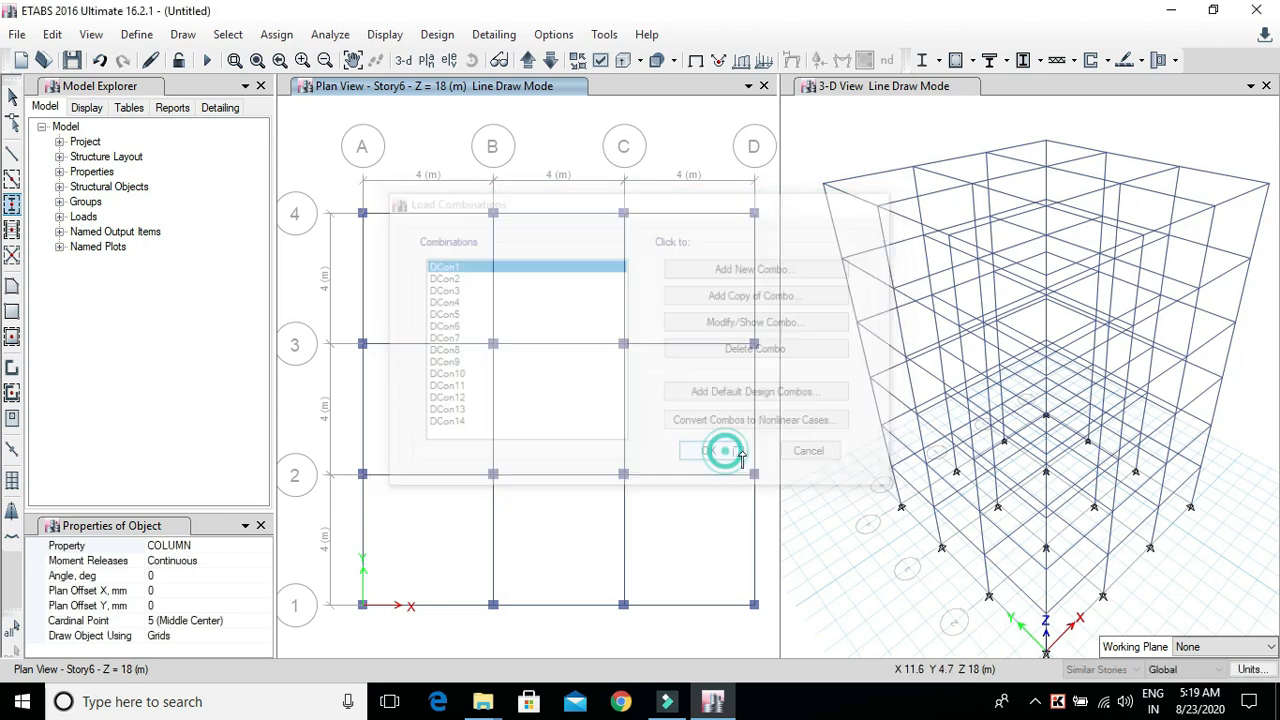
pyautogui.click(137, 35)
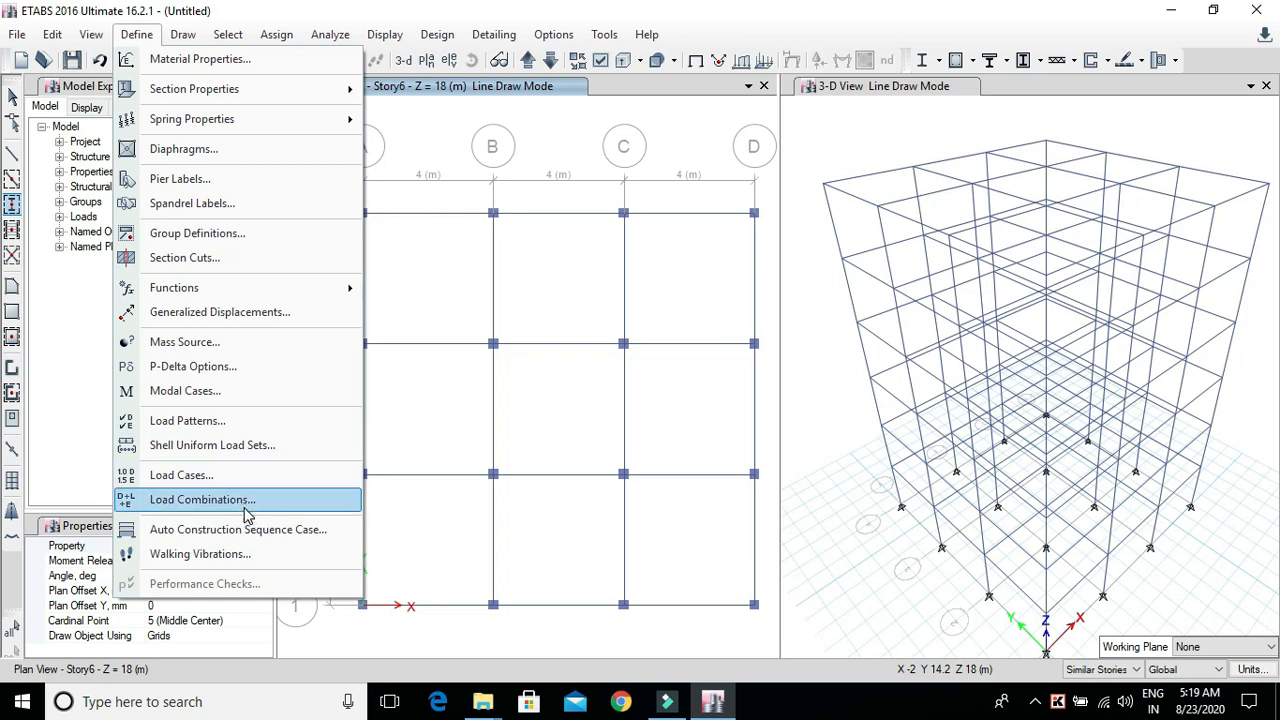
pyautogui.click(545, 364)
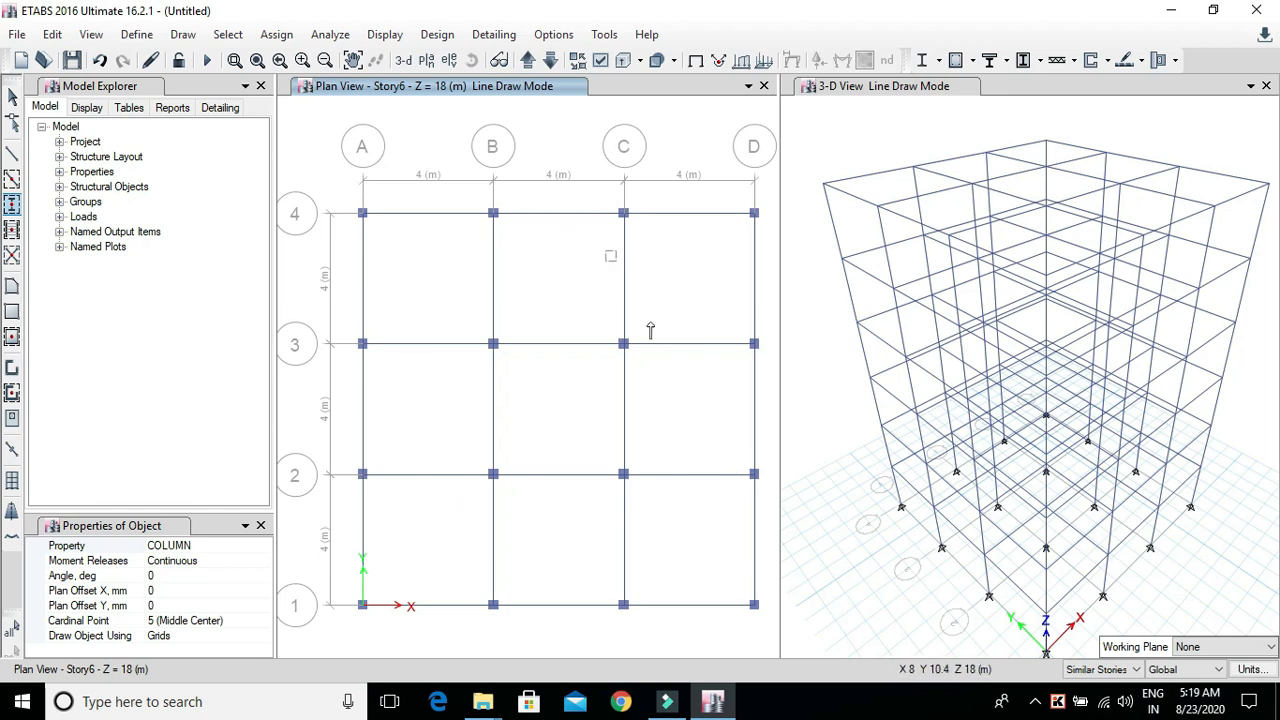
# Step: Draw Slab1 floor slabs in all nine grid bays of the Story6 plan, applied to similar stories
pyautogui.click(12, 340)
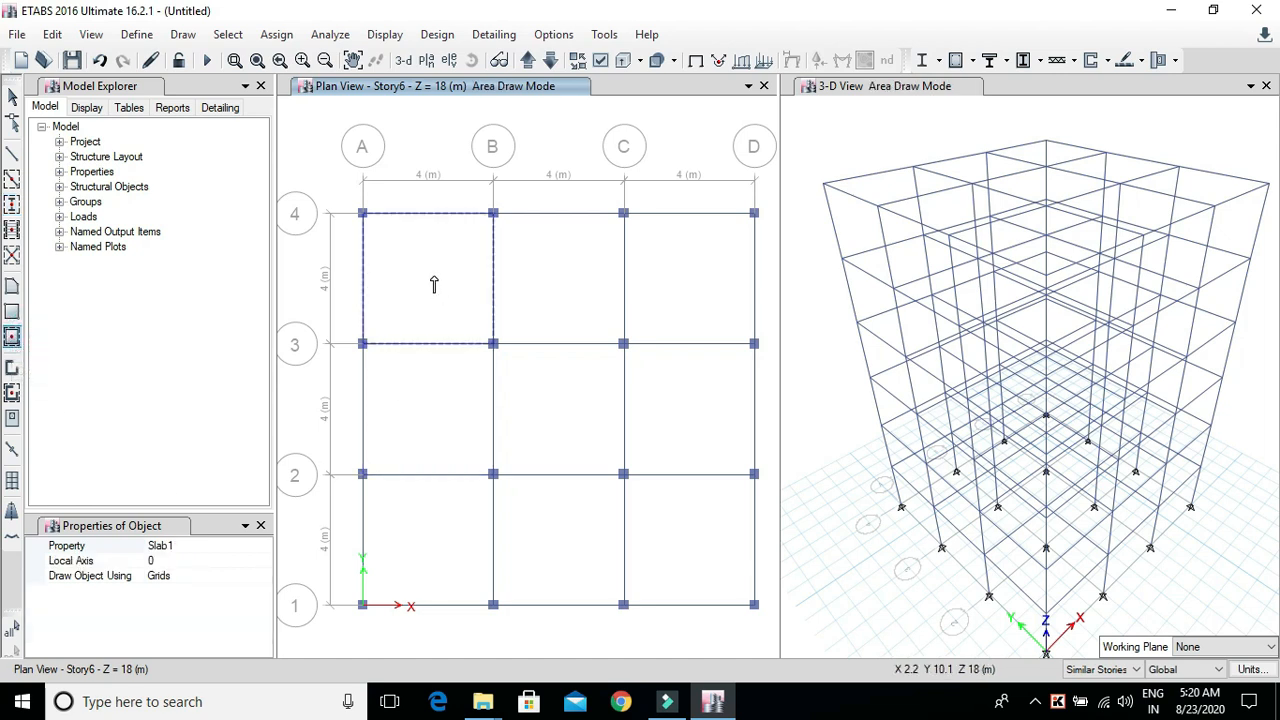
pyautogui.click(401, 287)
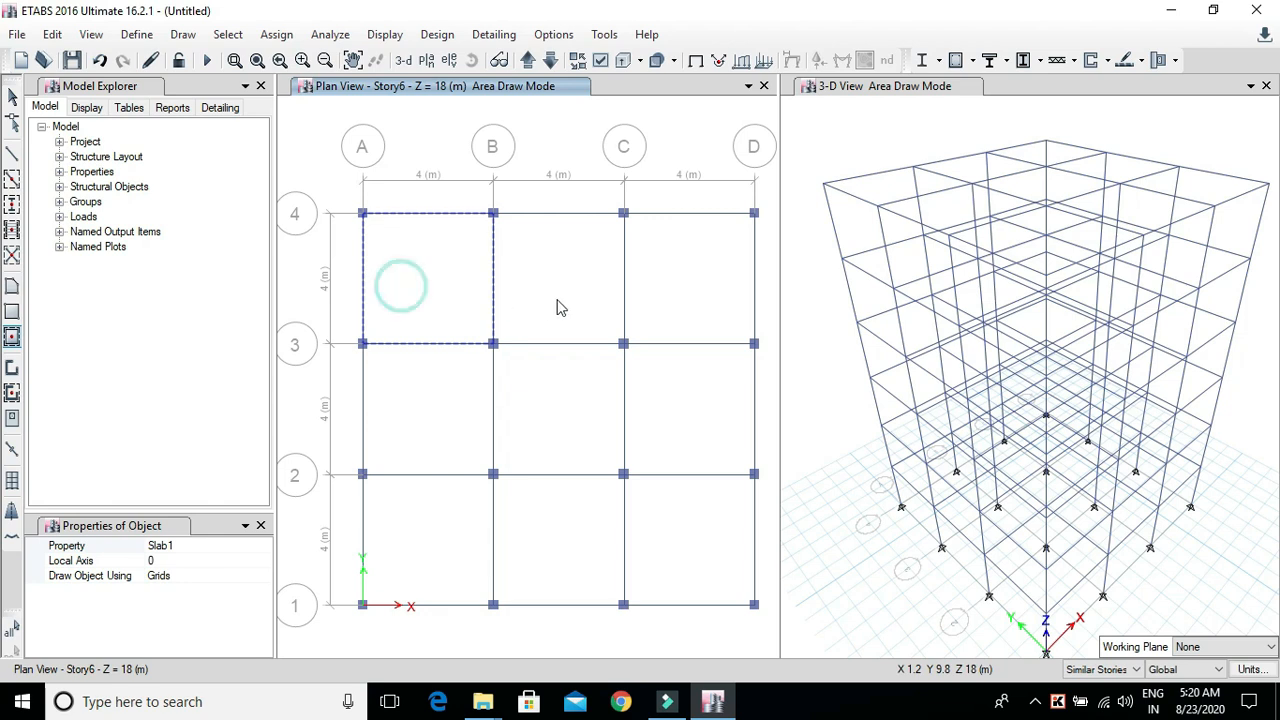
pyautogui.click(569, 297)
pyautogui.click(711, 297)
pyautogui.click(711, 457)
pyautogui.click(526, 448)
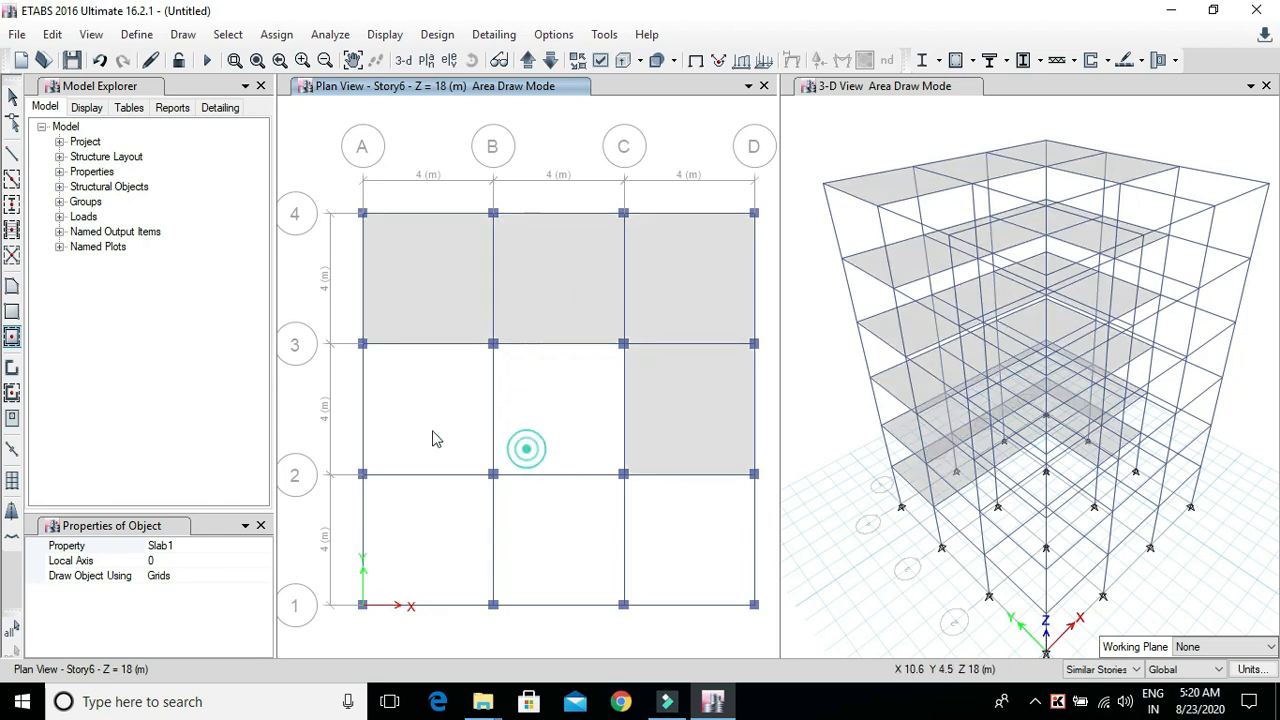
pyautogui.click(381, 591)
pyautogui.click(605, 561)
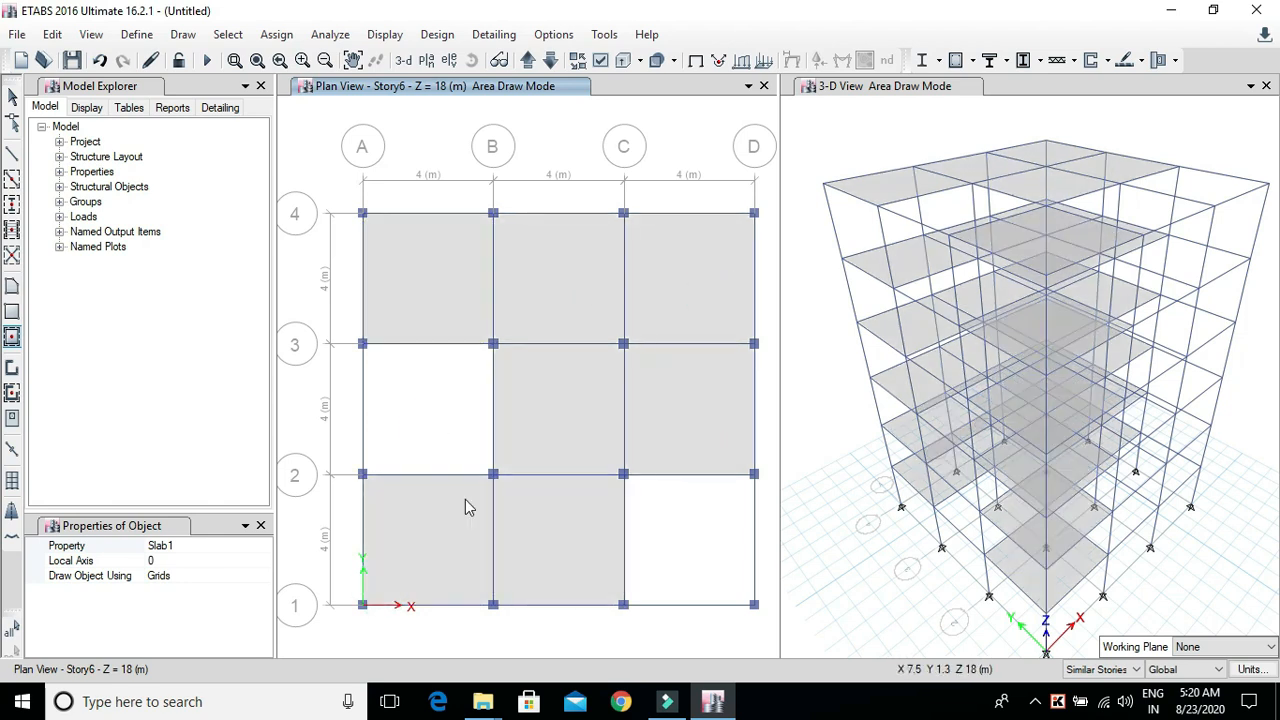
pyautogui.click(444, 423)
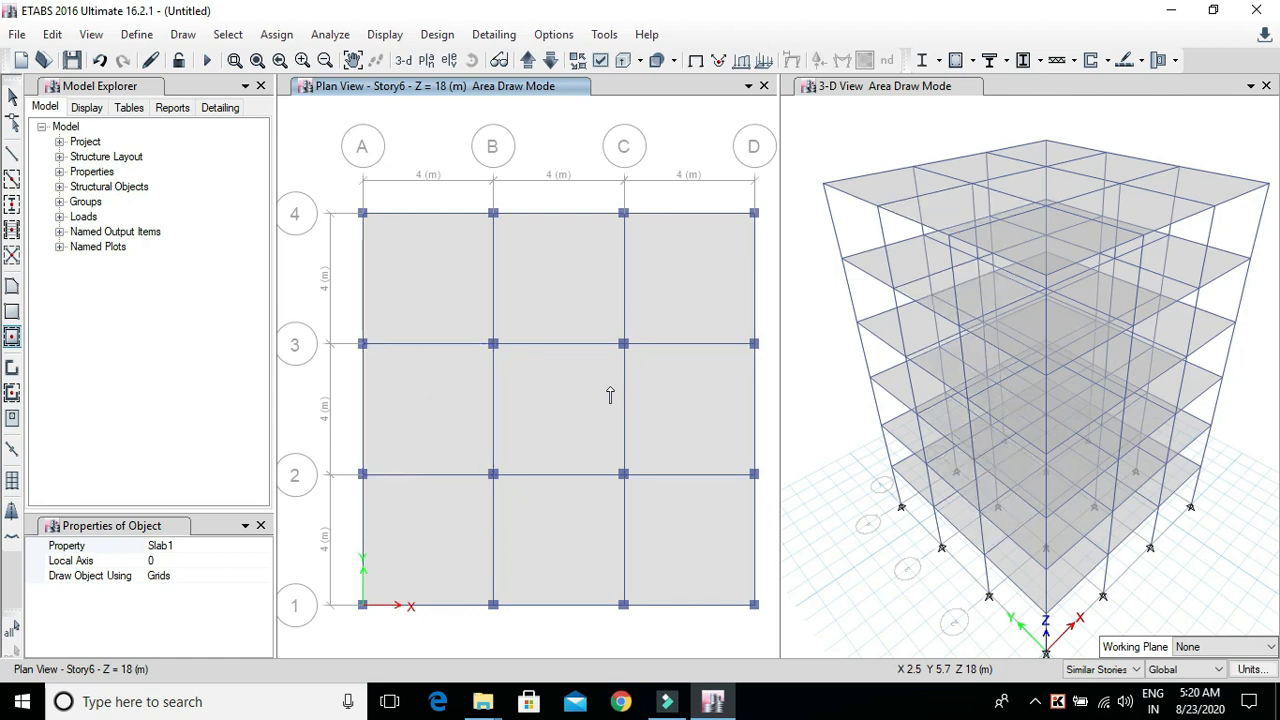
pyautogui.click(1039, 351)
pyautogui.moveTo(1046, 338); pyautogui.dragTo(1046, 411, button='middle')
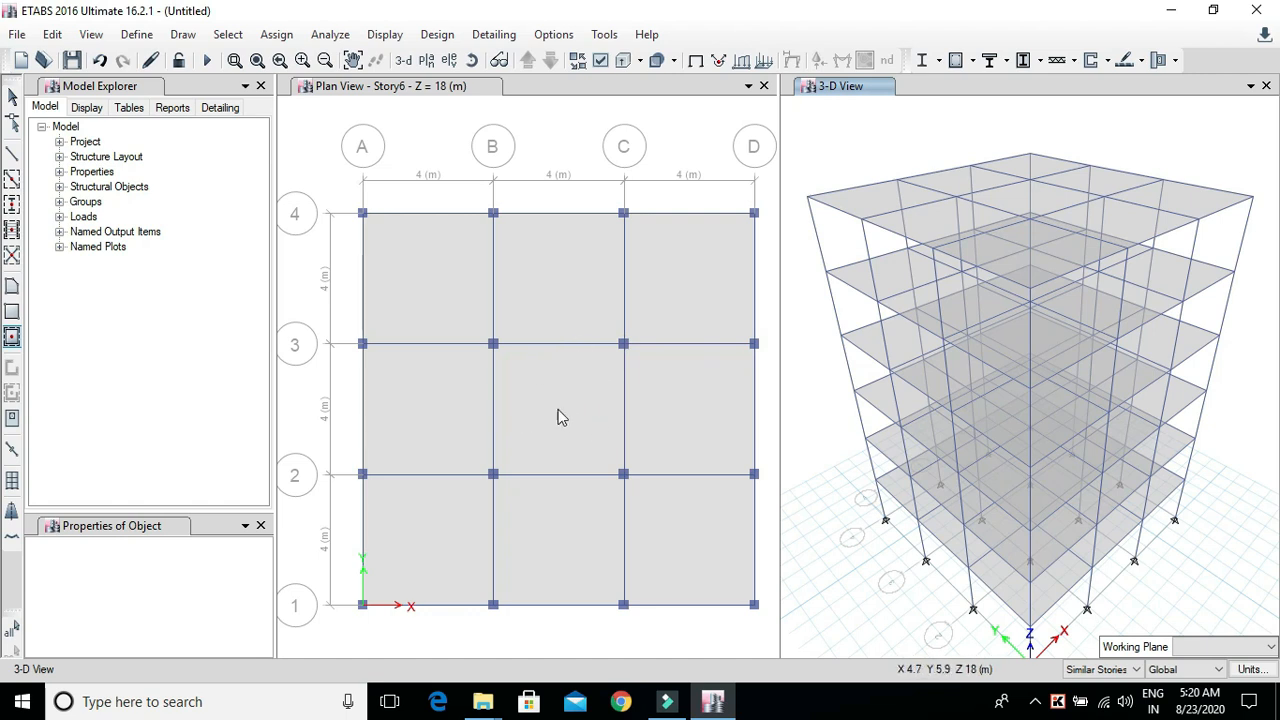
# Step: Open the shell diaphragm assignment and choose diaphragm D1
pyautogui.click(278, 34)
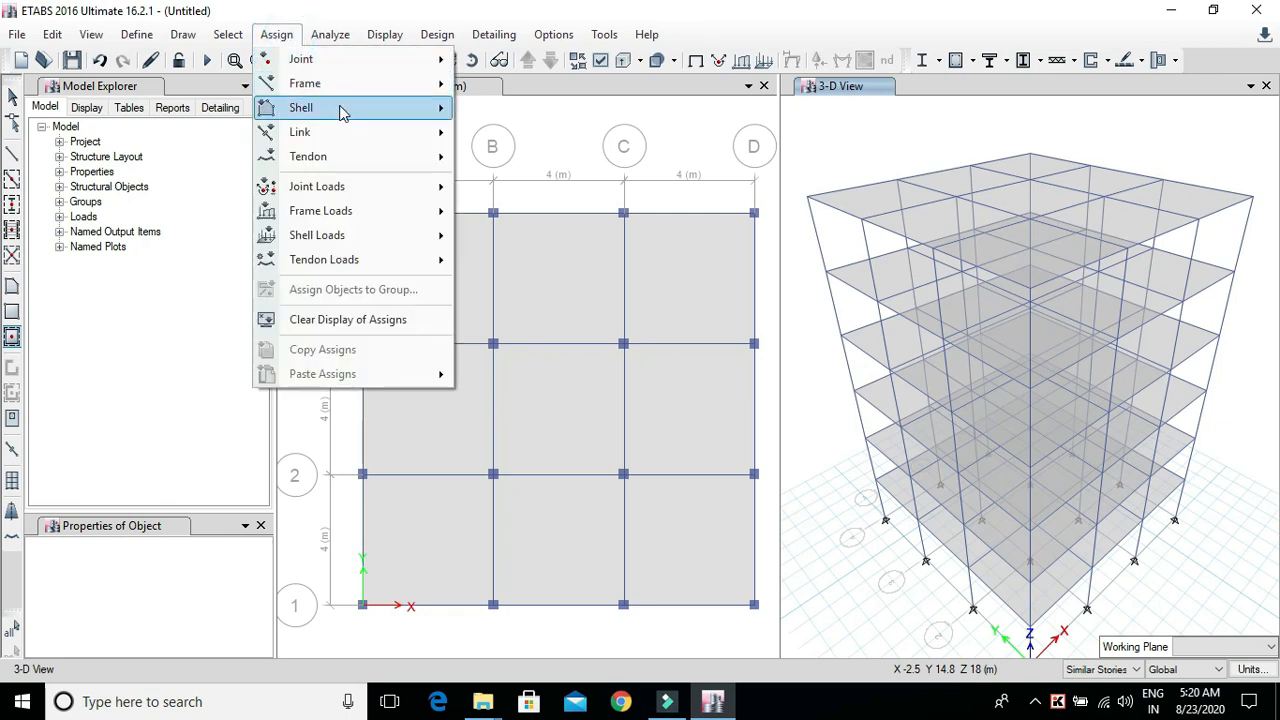
pyautogui.moveTo(359, 109)
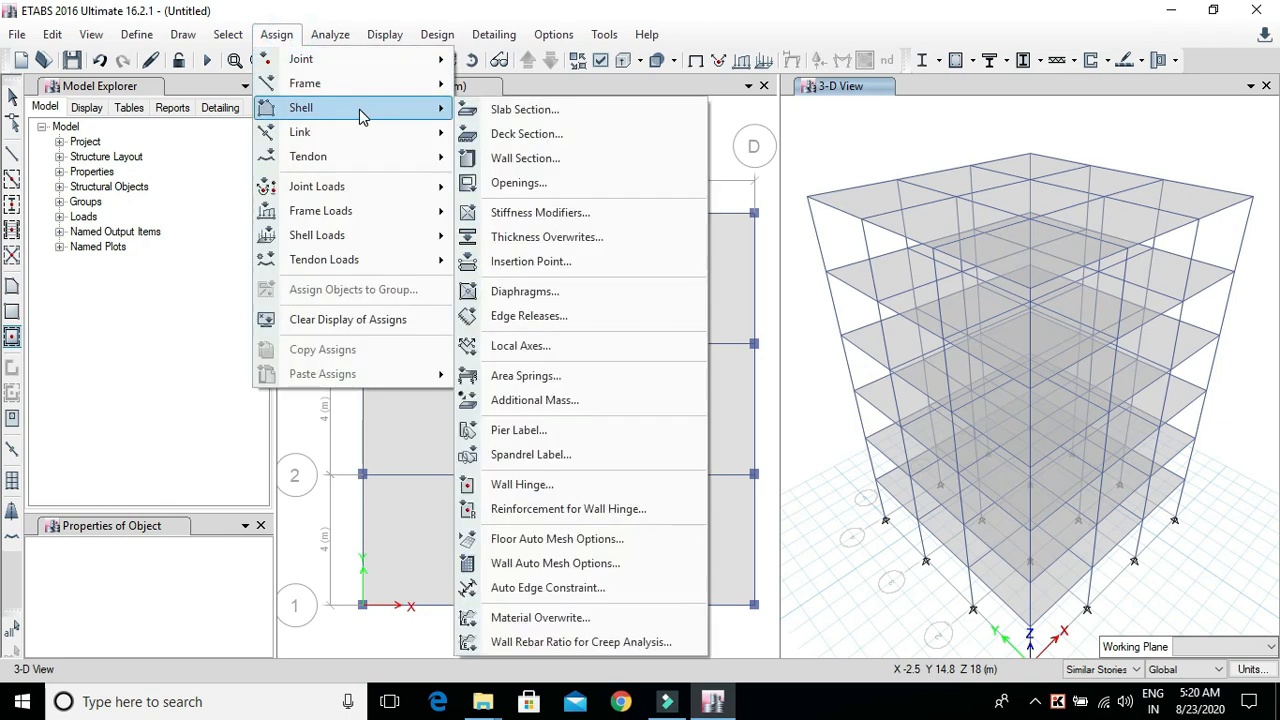
pyautogui.click(566, 294)
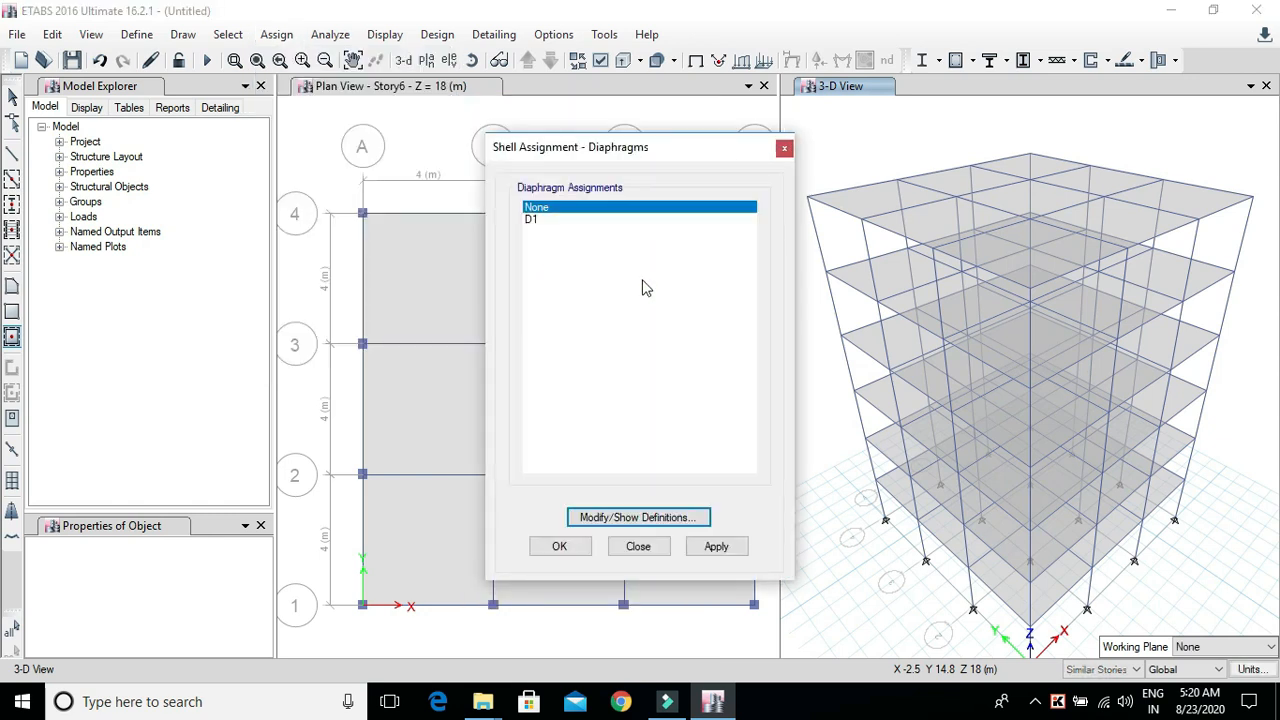
pyautogui.moveTo(630, 150); pyautogui.dragTo(810, 147)
pyautogui.click(808, 200)
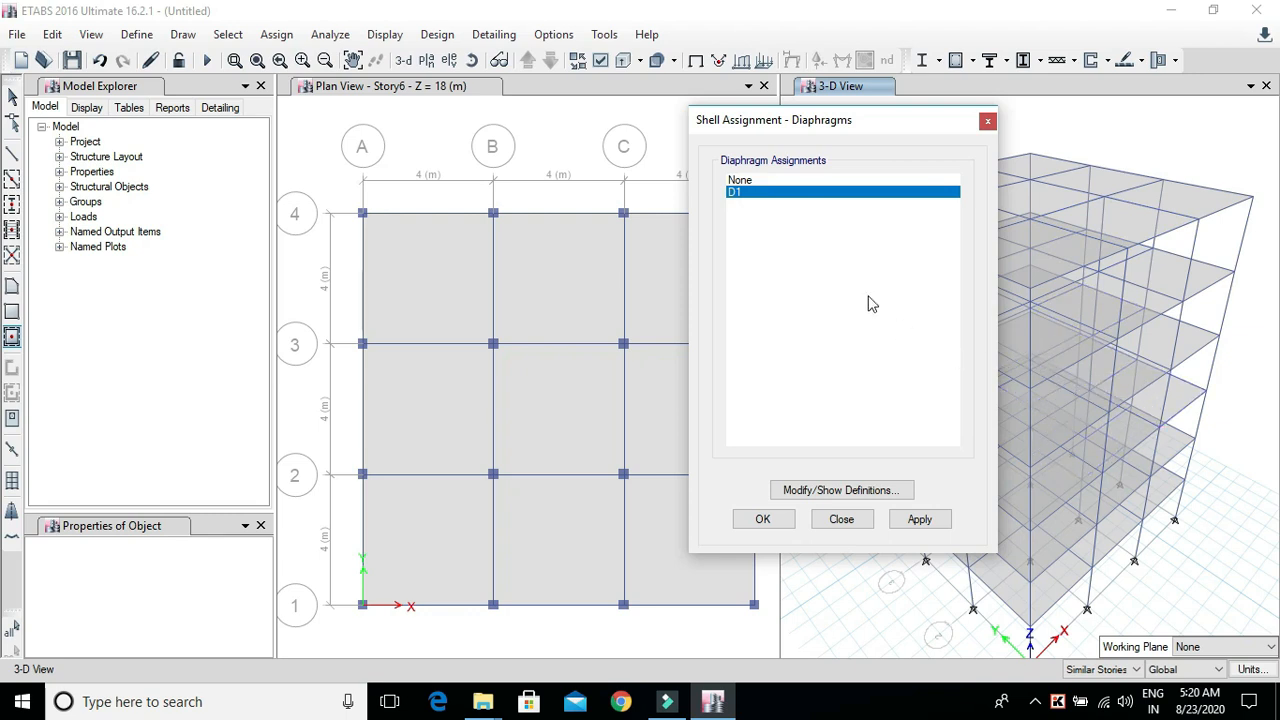
pyautogui.moveTo(857, 120); pyautogui.dragTo(715, 120)
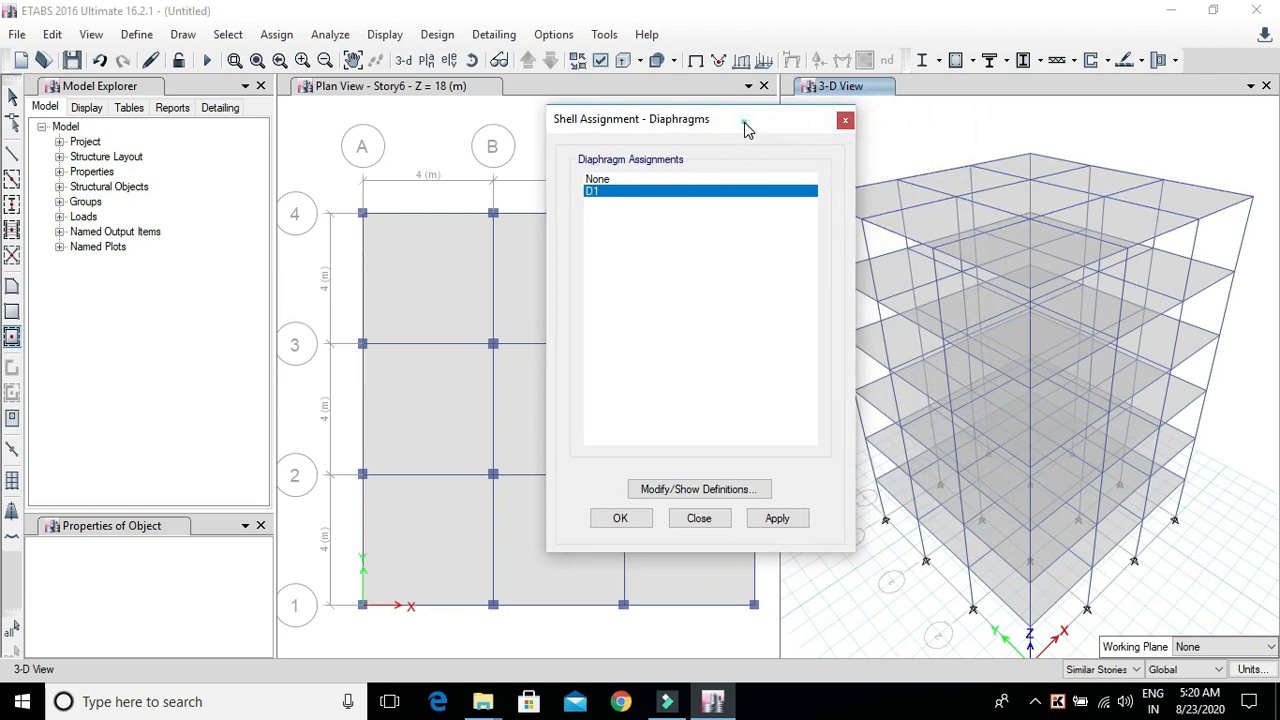
pyautogui.moveTo(745, 128); pyautogui.dragTo(923, 135)
# Step: Select all Floors in the model by object type
pyautogui.click(228, 36)
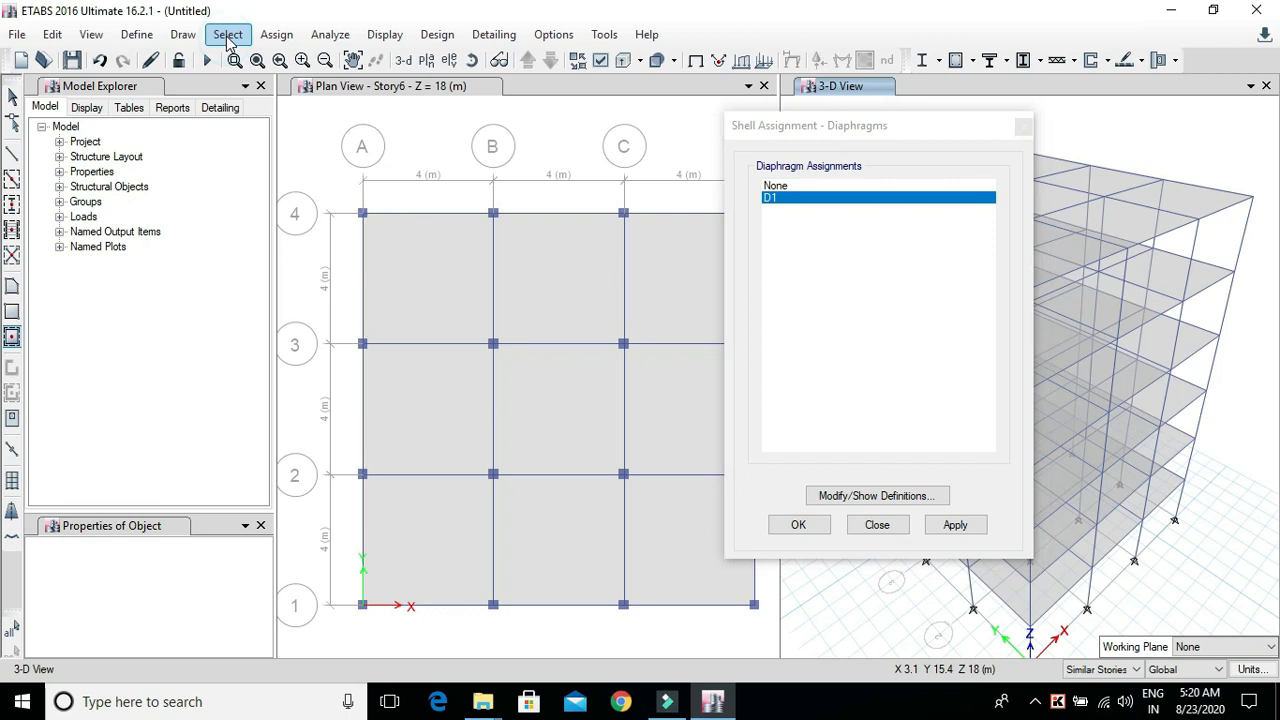
pyautogui.moveTo(368, 65)
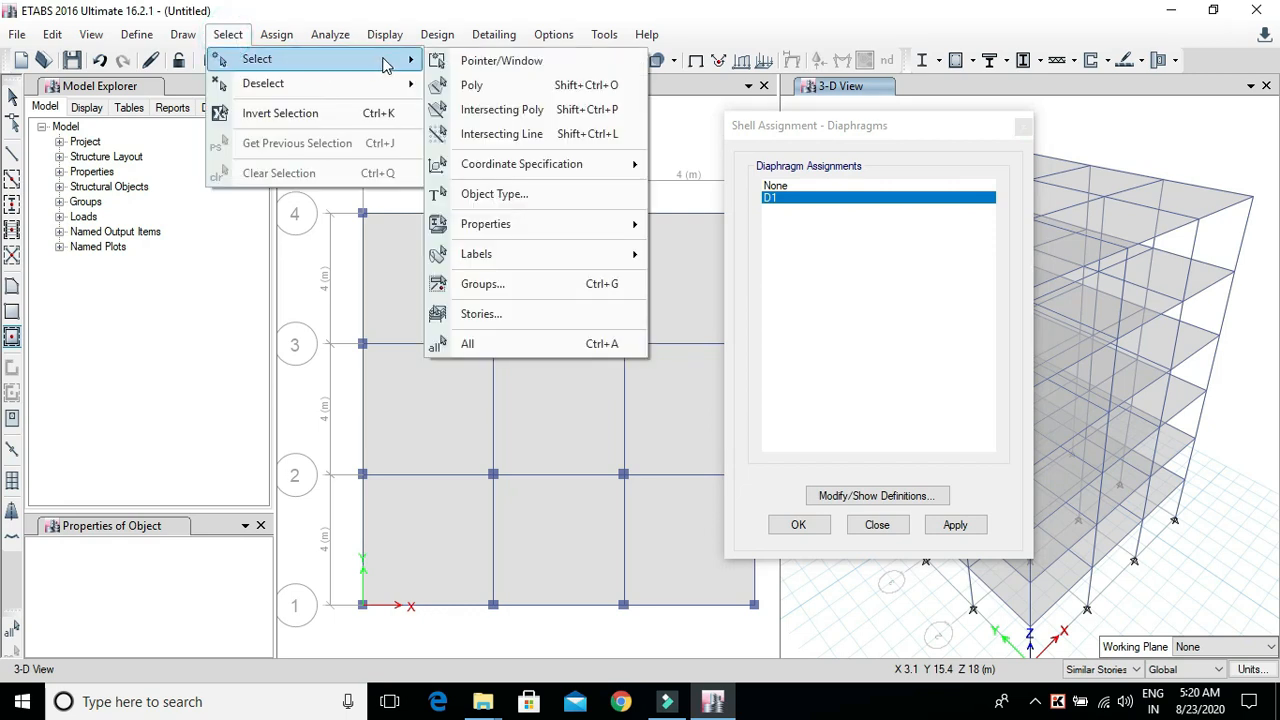
pyautogui.click(522, 198)
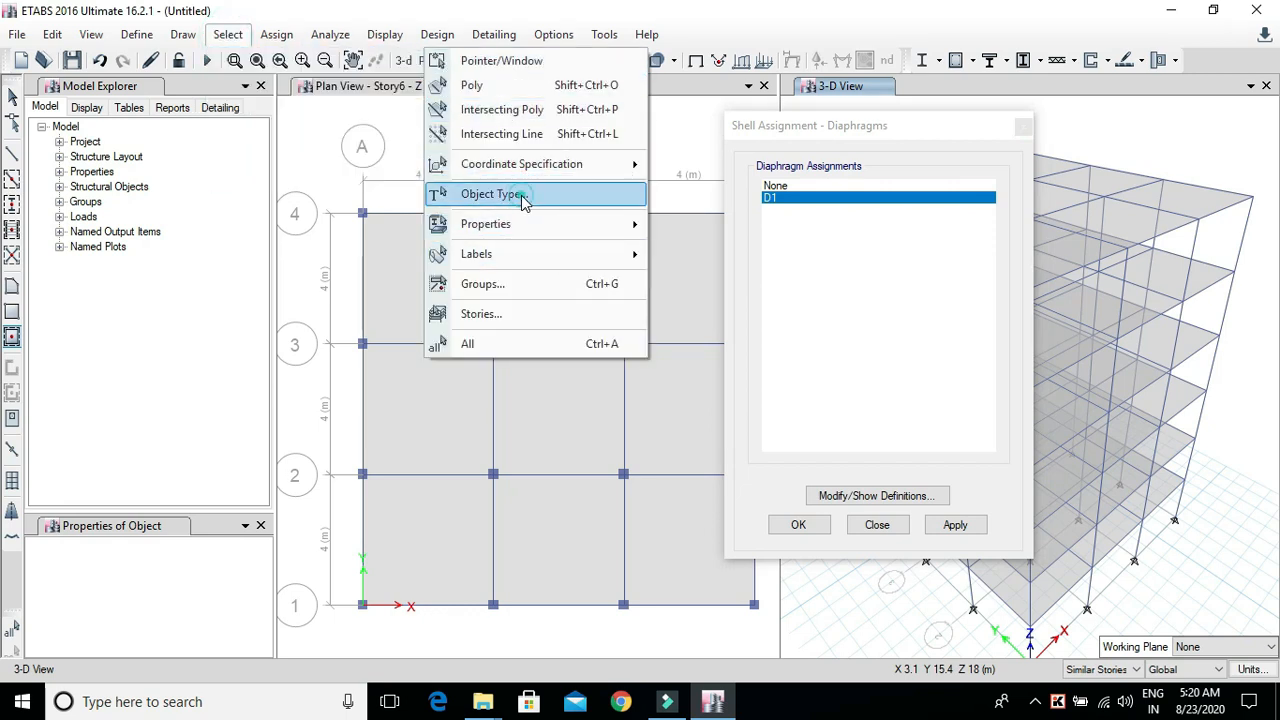
pyautogui.moveTo(603, 134); pyautogui.dragTo(133, 78)
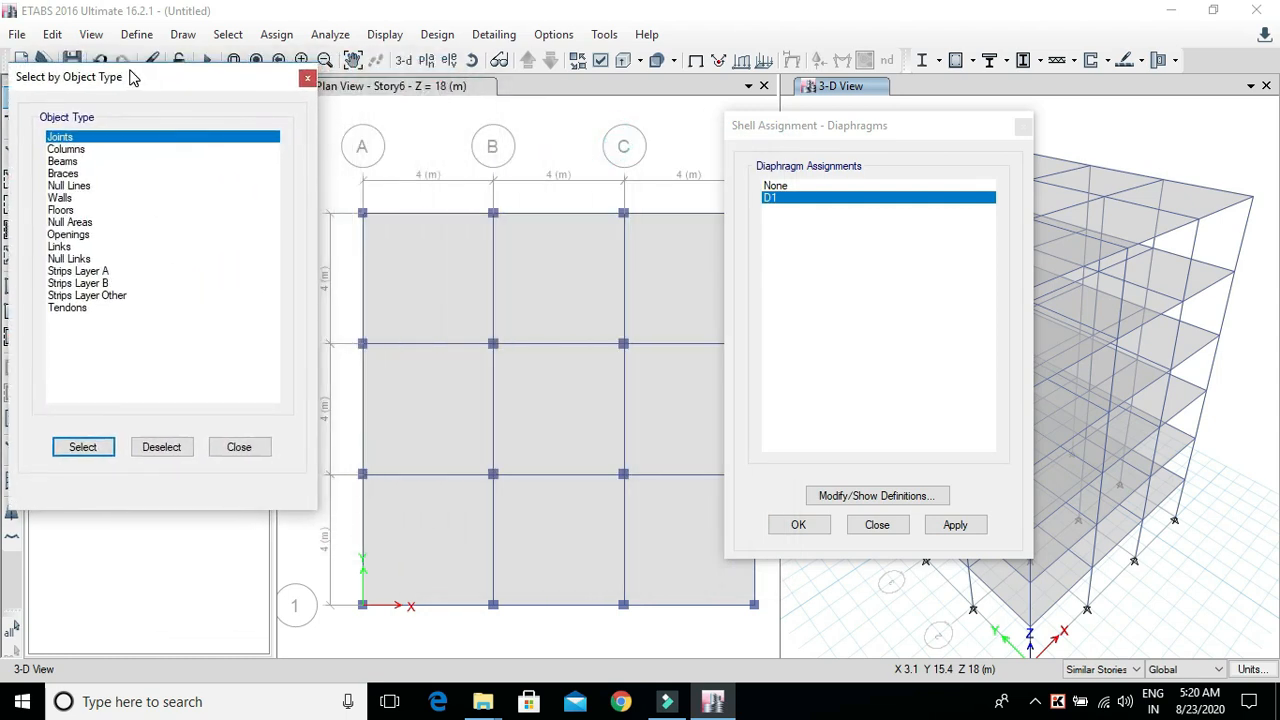
pyautogui.click(70, 211)
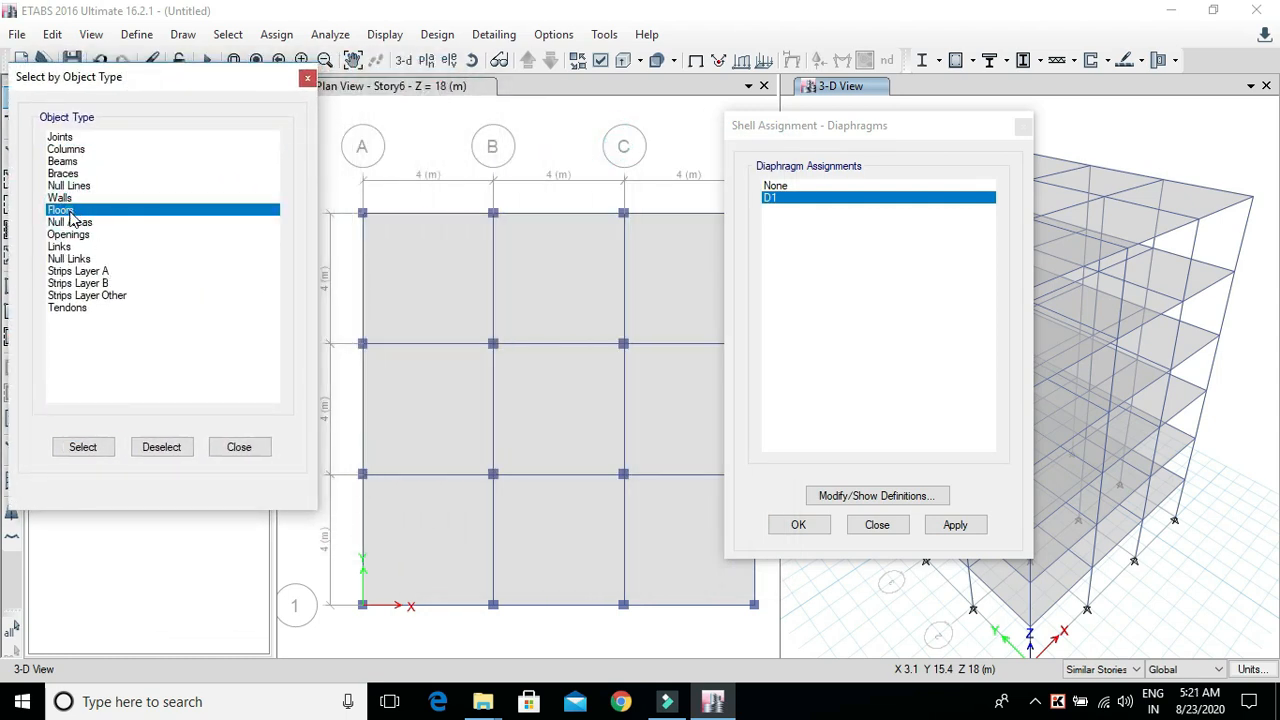
pyautogui.click(82, 452)
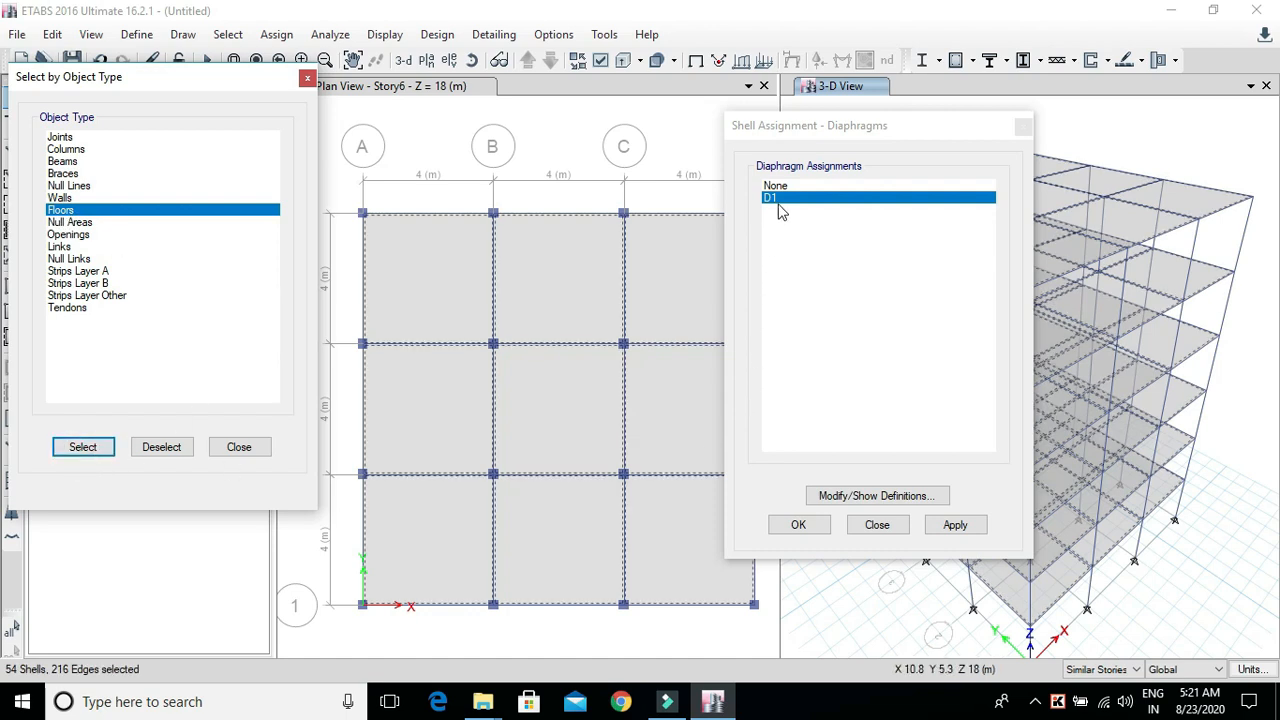
# Step: Apply diaphragm D1 to the selected floors
pyautogui.moveTo(810, 138); pyautogui.dragTo(989, 120)
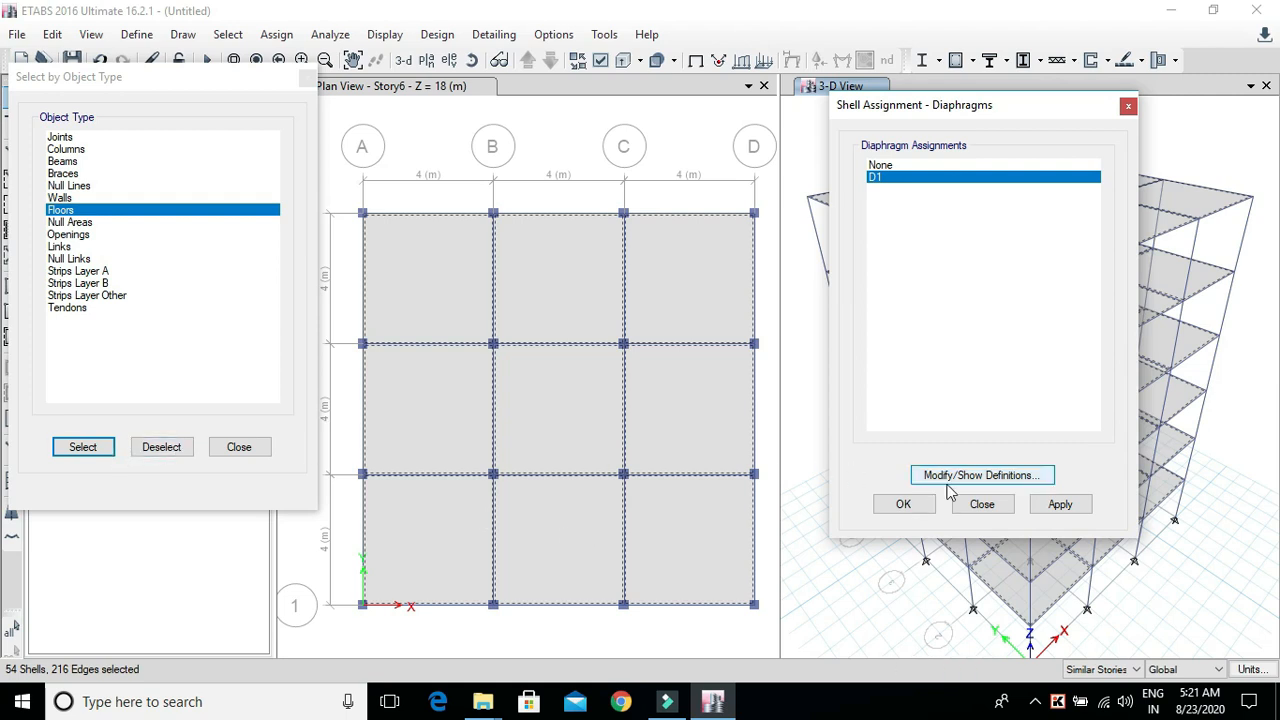
pyautogui.click(1060, 505)
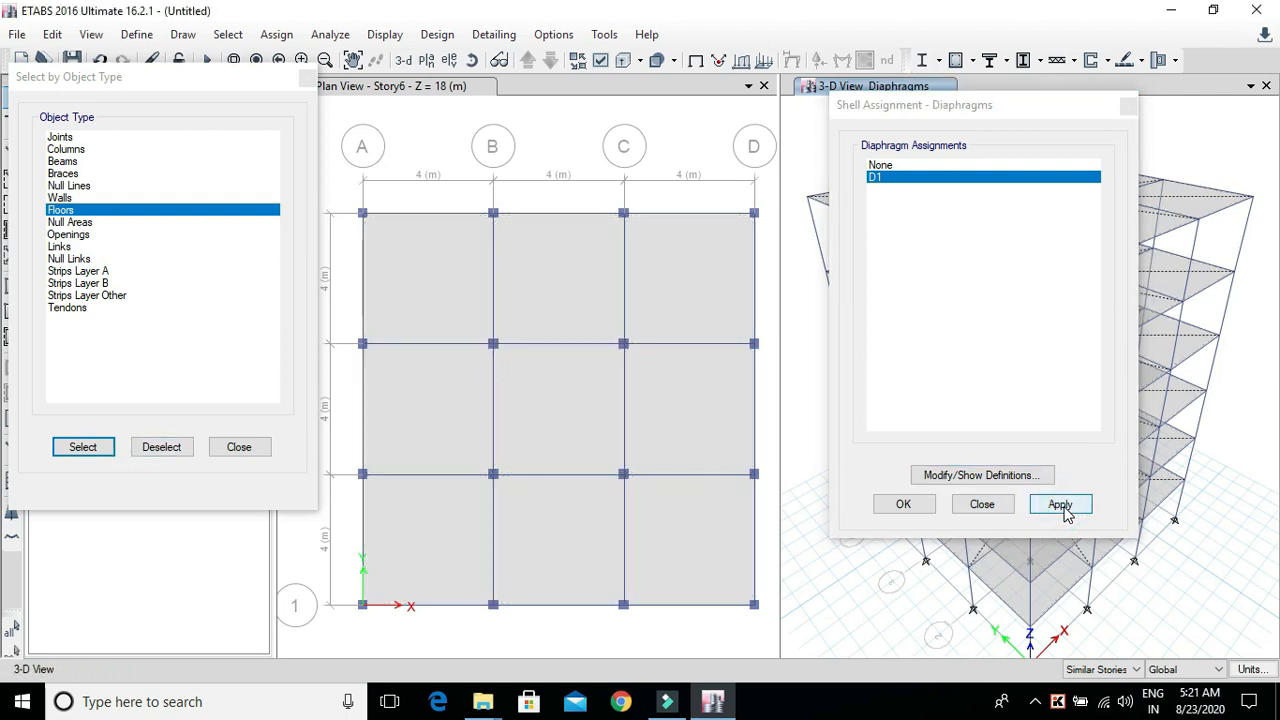
pyautogui.moveTo(971, 104); pyautogui.dragTo(625, 135)
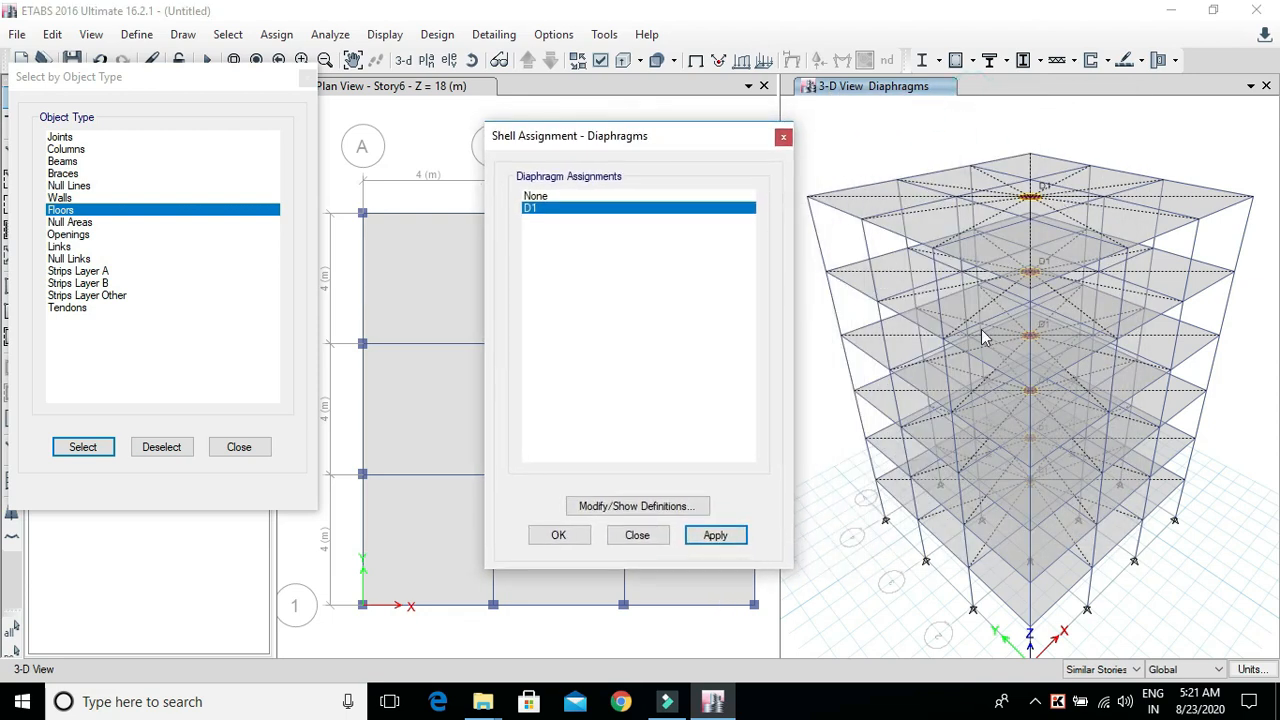
pyautogui.click(850, 135)
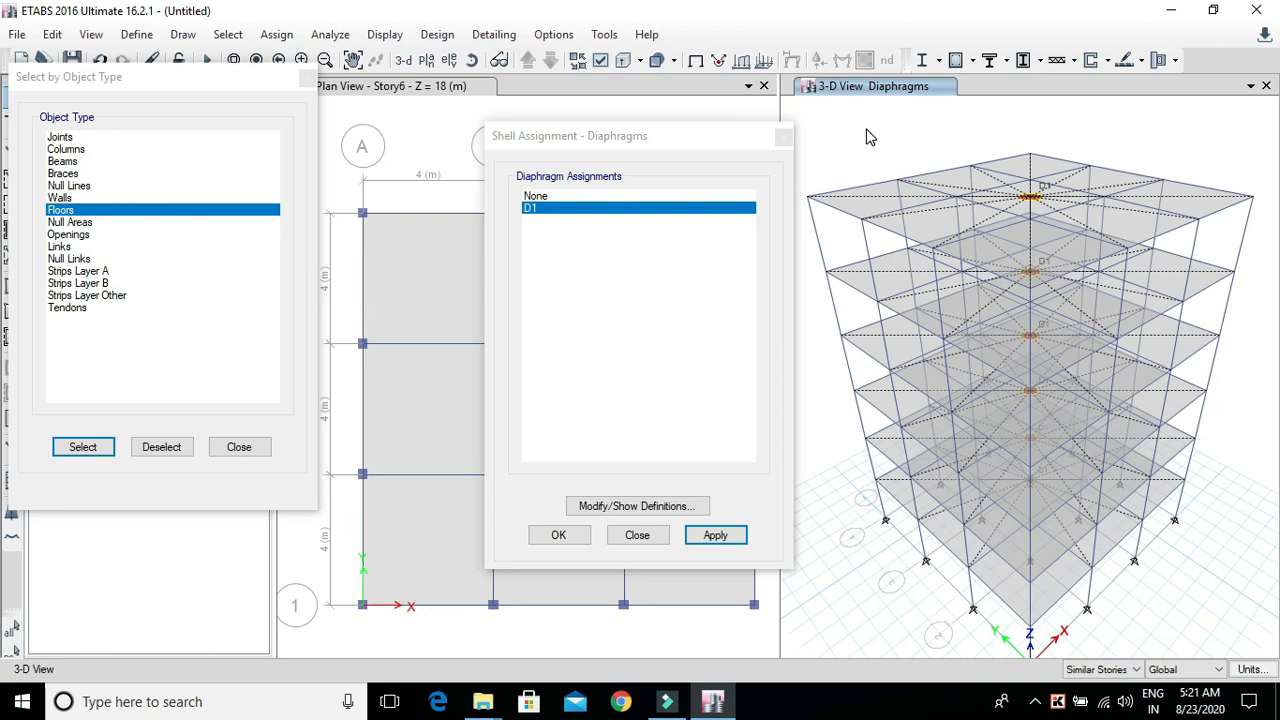
# Step: Apply the D1 assignment again with the Story6 plan view active, and close the diaphragm and object type selection dialogs
pyautogui.moveTo(655, 137); pyautogui.dragTo(958, 119)
pyautogui.click(686, 118)
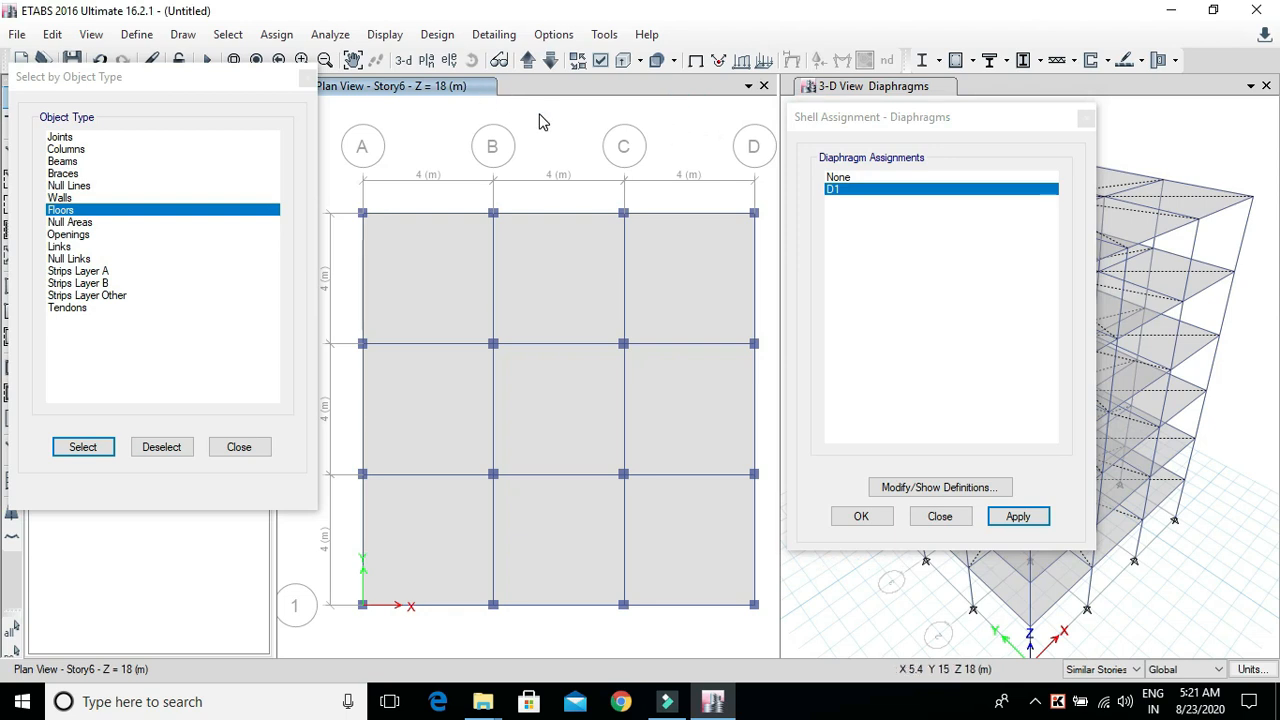
pyautogui.click(1020, 517)
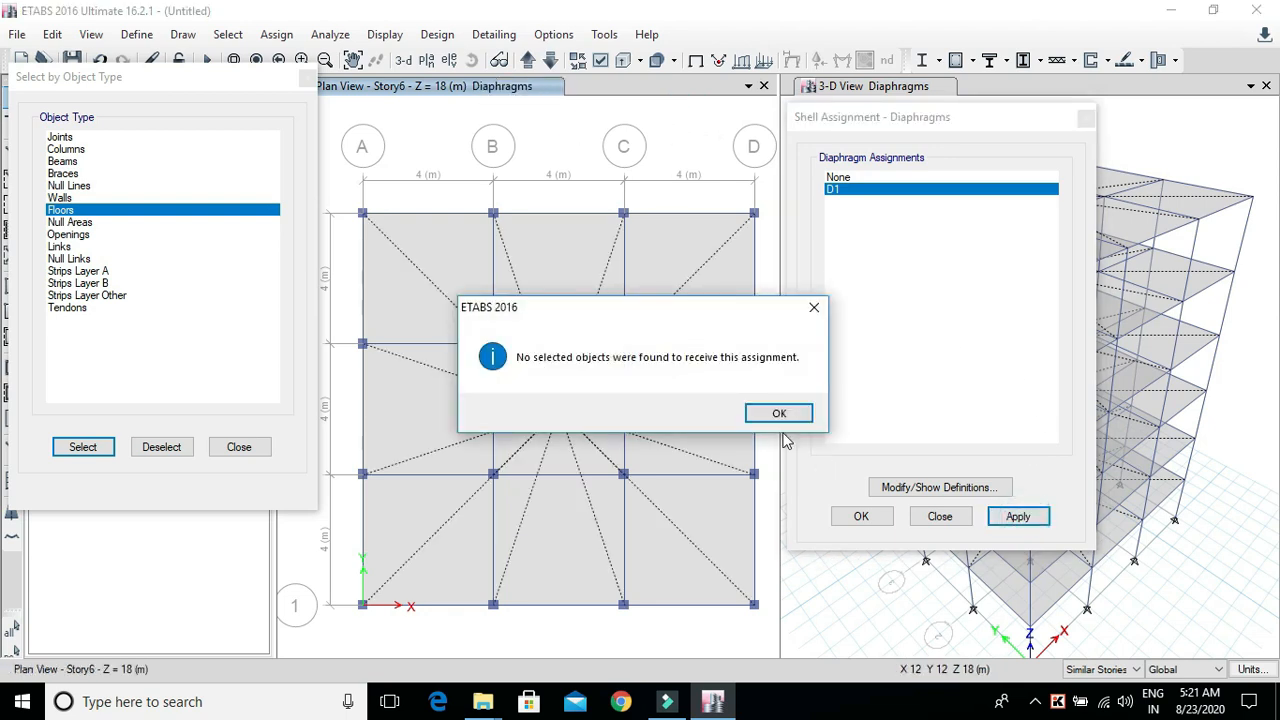
pyautogui.click(762, 414)
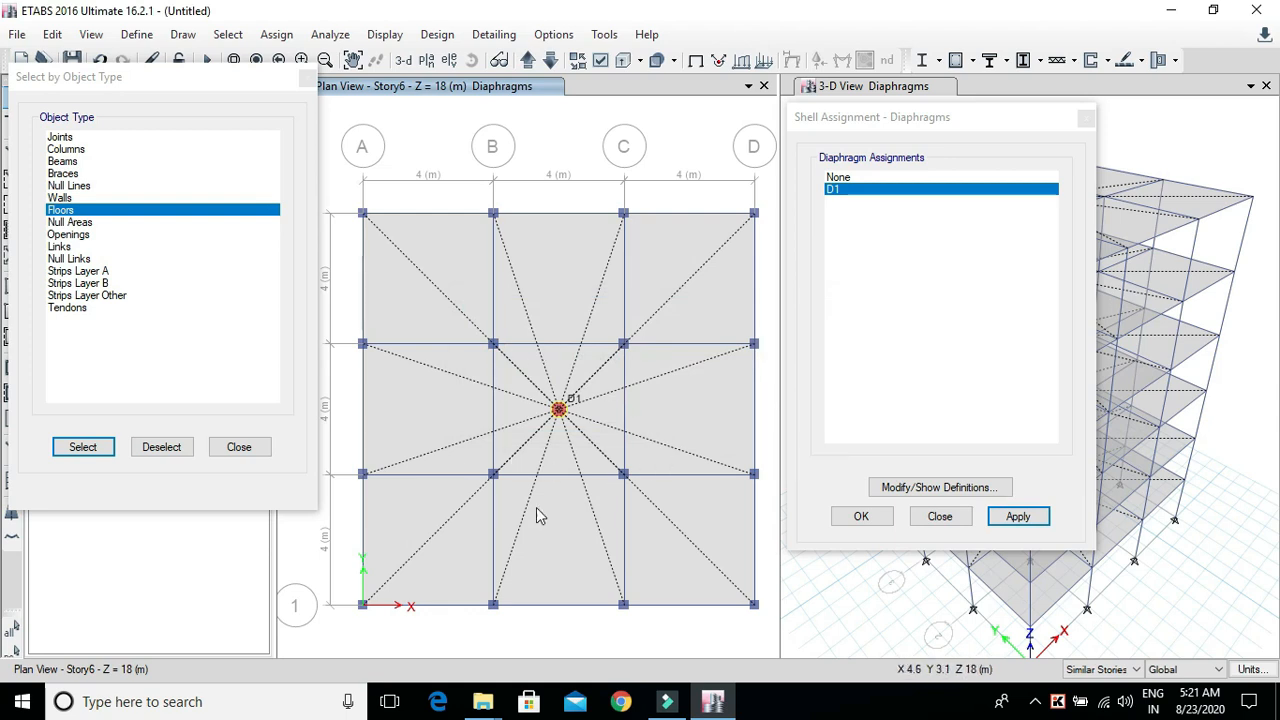
pyautogui.click(862, 517)
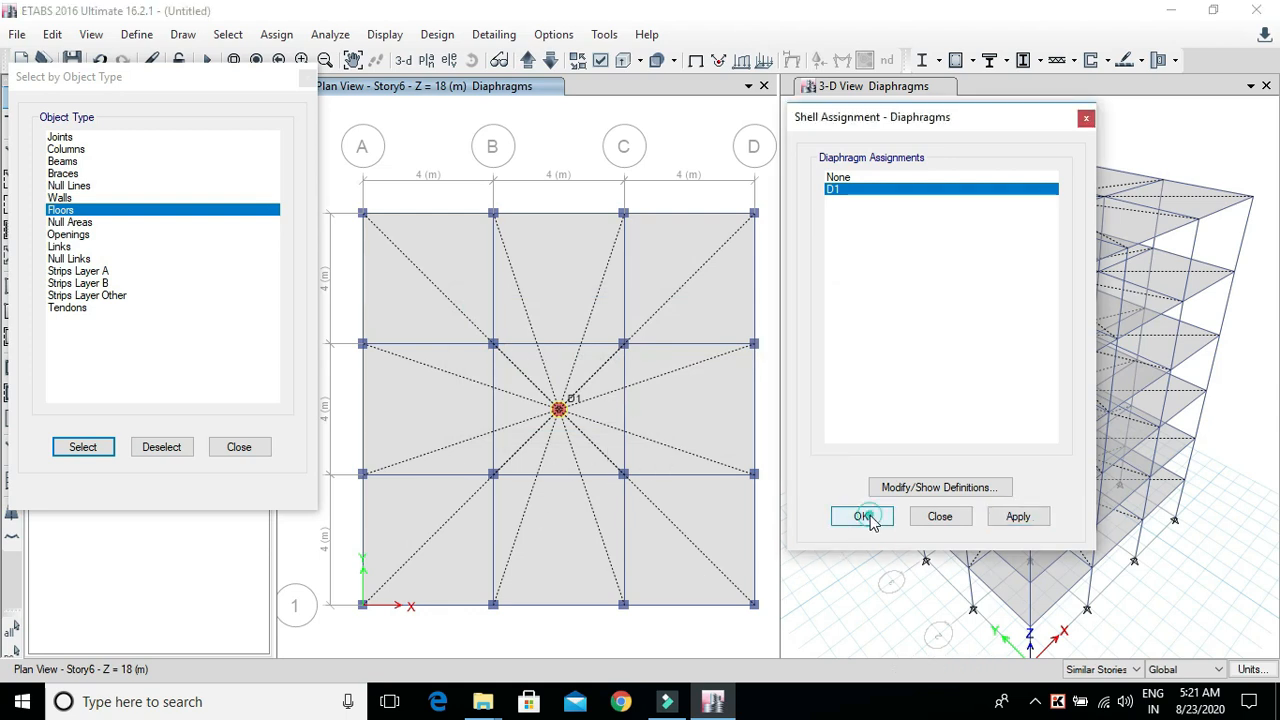
pyautogui.click(308, 79)
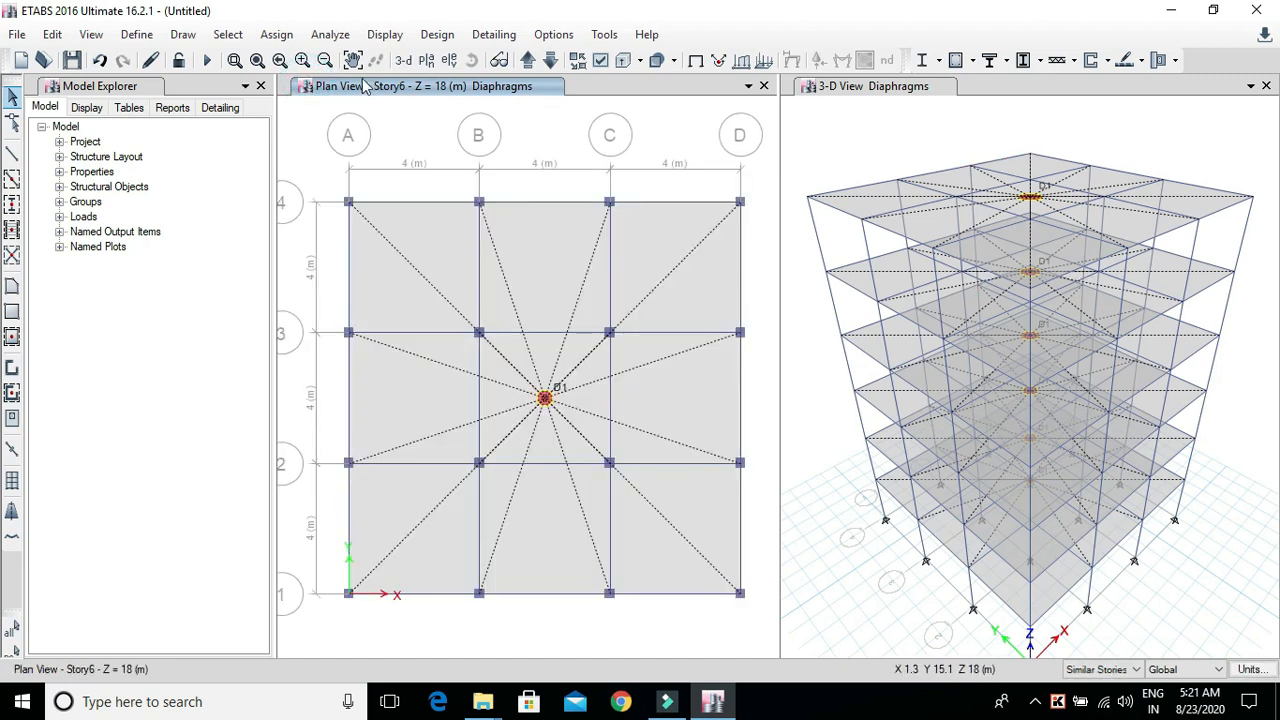
# Step: Set up a uniform shell load of 5 kN/m² for the Dead pattern in the Gravity direction
pyautogui.click(277, 44)
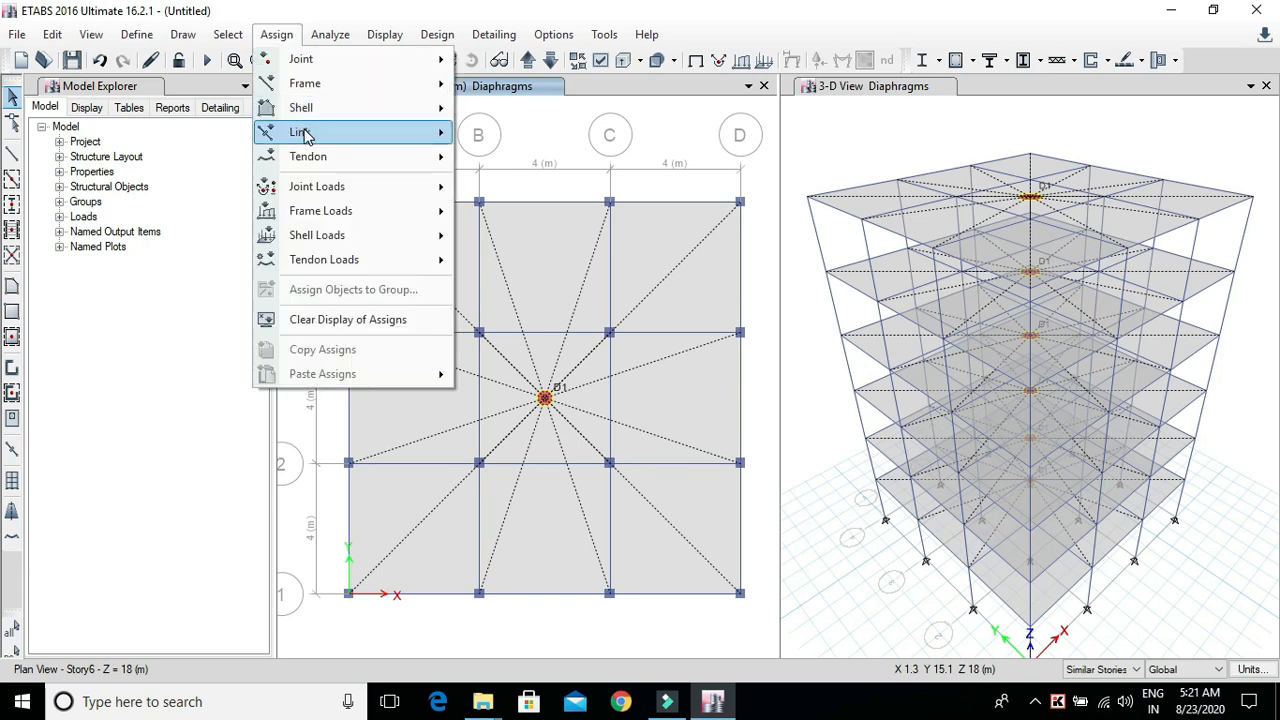
pyautogui.moveTo(378, 244)
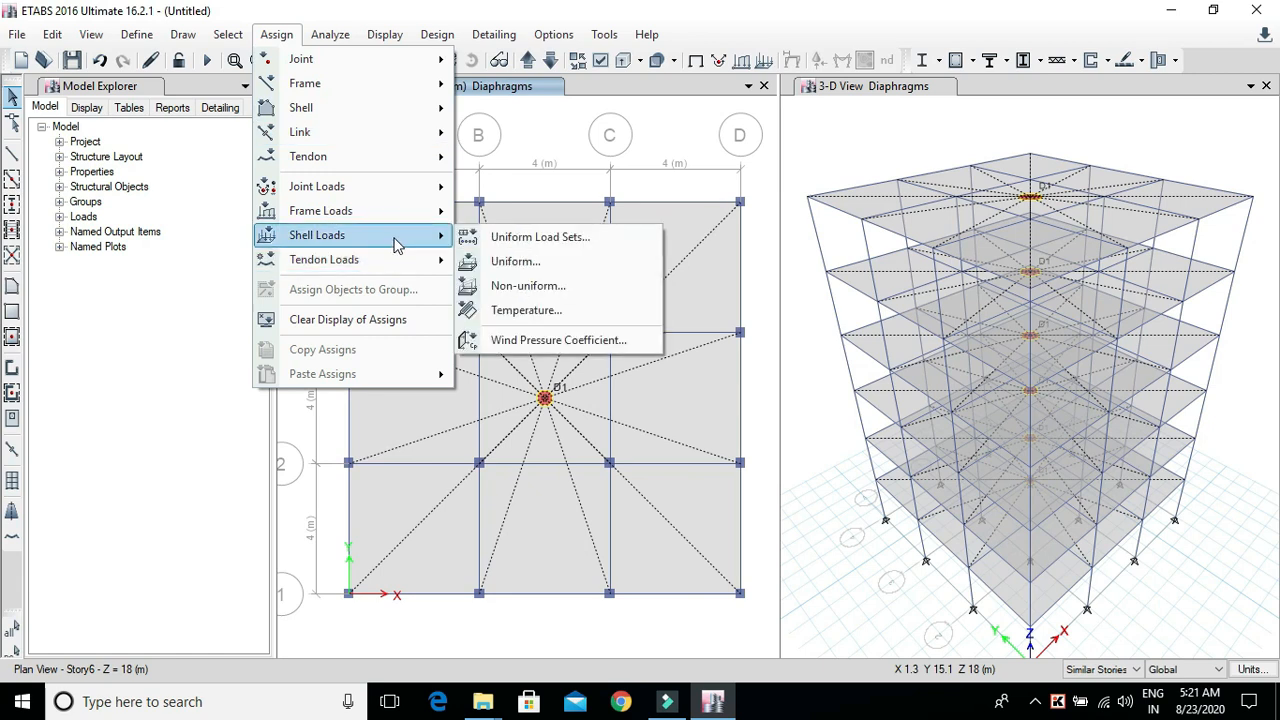
pyautogui.click(524, 261)
pyautogui.doubleClick(560, 359)
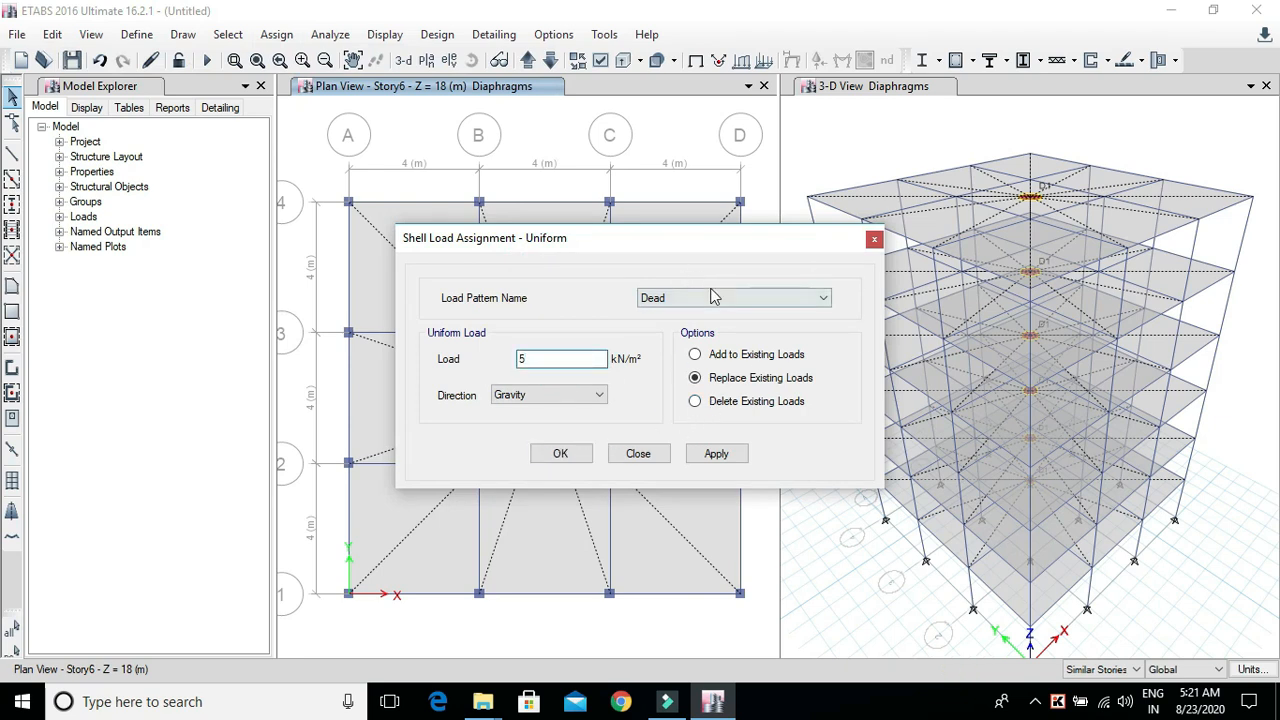
pyautogui.moveTo(770, 252); pyautogui.dragTo(1186, 155)
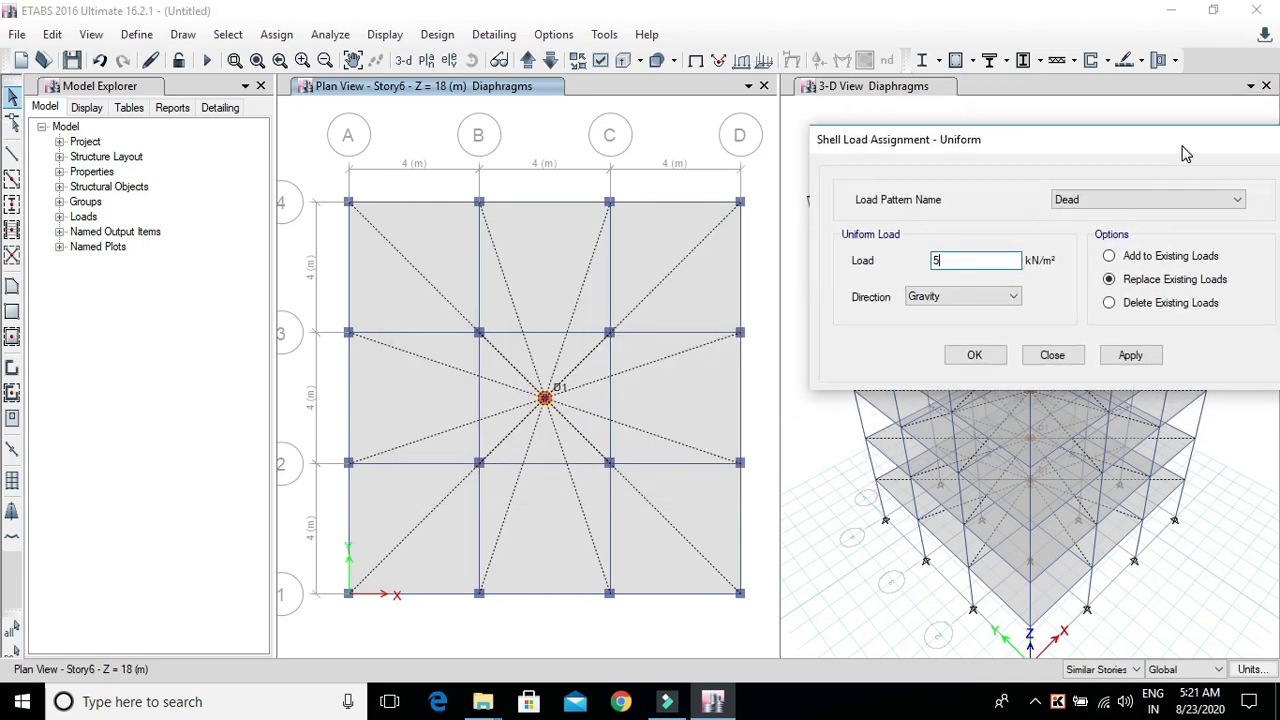
# Step: Apply the Dead load to the eight slab panels surrounding the central bay in plan
pyautogui.click(408, 288)
pyautogui.click(566, 274)
pyautogui.click(643, 268)
pyautogui.click(533, 394)
pyautogui.click(445, 537)
pyautogui.click(675, 535)
pyautogui.click(575, 533)
pyautogui.click(457, 383)
pyautogui.click(1130, 355)
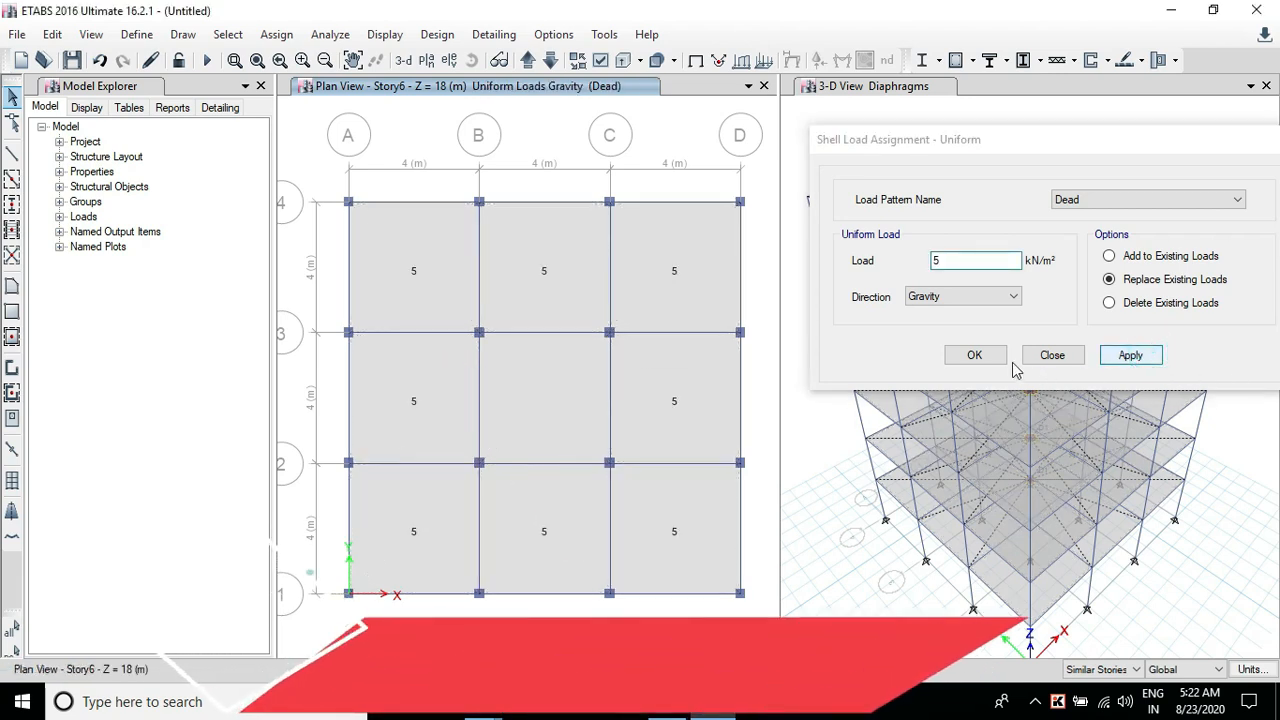
# Step: Set up a uniform shell load of 2 kN/m² for the Live pattern, replacing existing loads
pyautogui.click(1186, 199)
pyautogui.click(1119, 231)
pyautogui.doubleClick(985, 261)
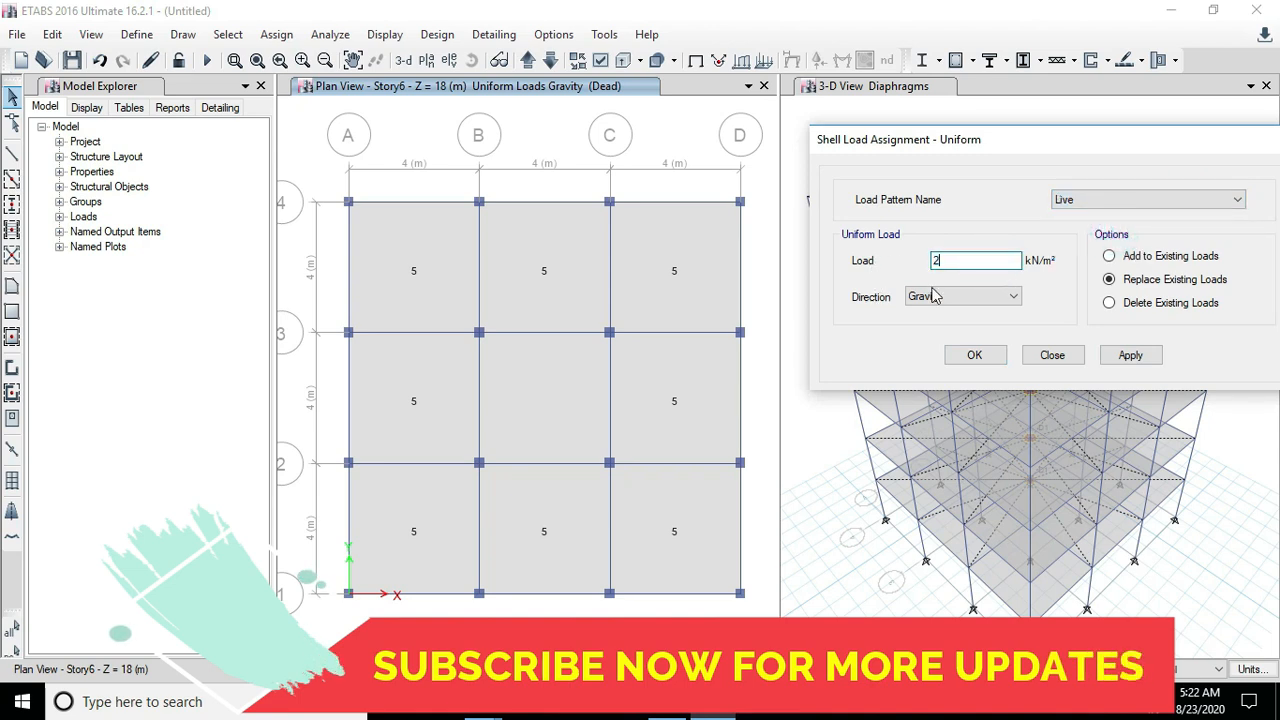
# Step: Apply the Live load to every slab panel except the bay between grids B–C and 1–2, and close the shell load assignment
pyautogui.click(445, 268)
pyautogui.click(533, 282)
pyautogui.click(687, 265)
pyautogui.click(688, 352)
pyautogui.click(534, 371)
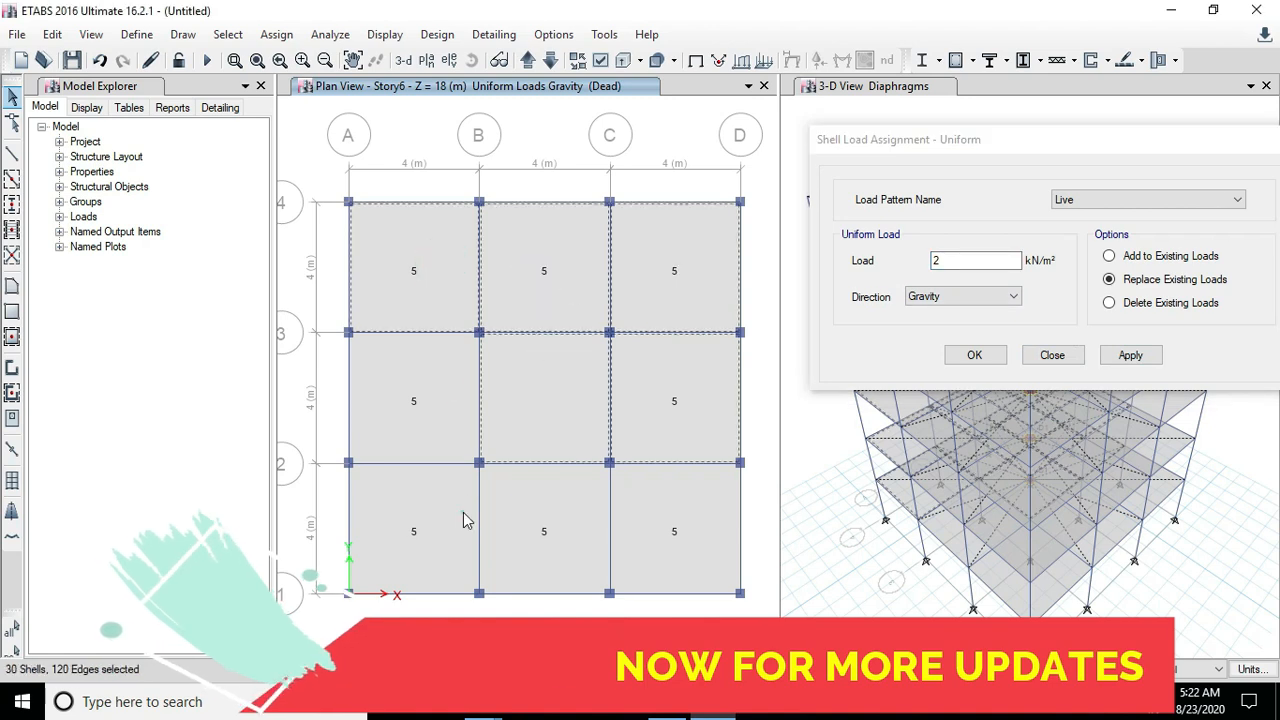
pyautogui.click(463, 513)
pyautogui.click(569, 529)
pyautogui.click(704, 539)
pyautogui.click(450, 378)
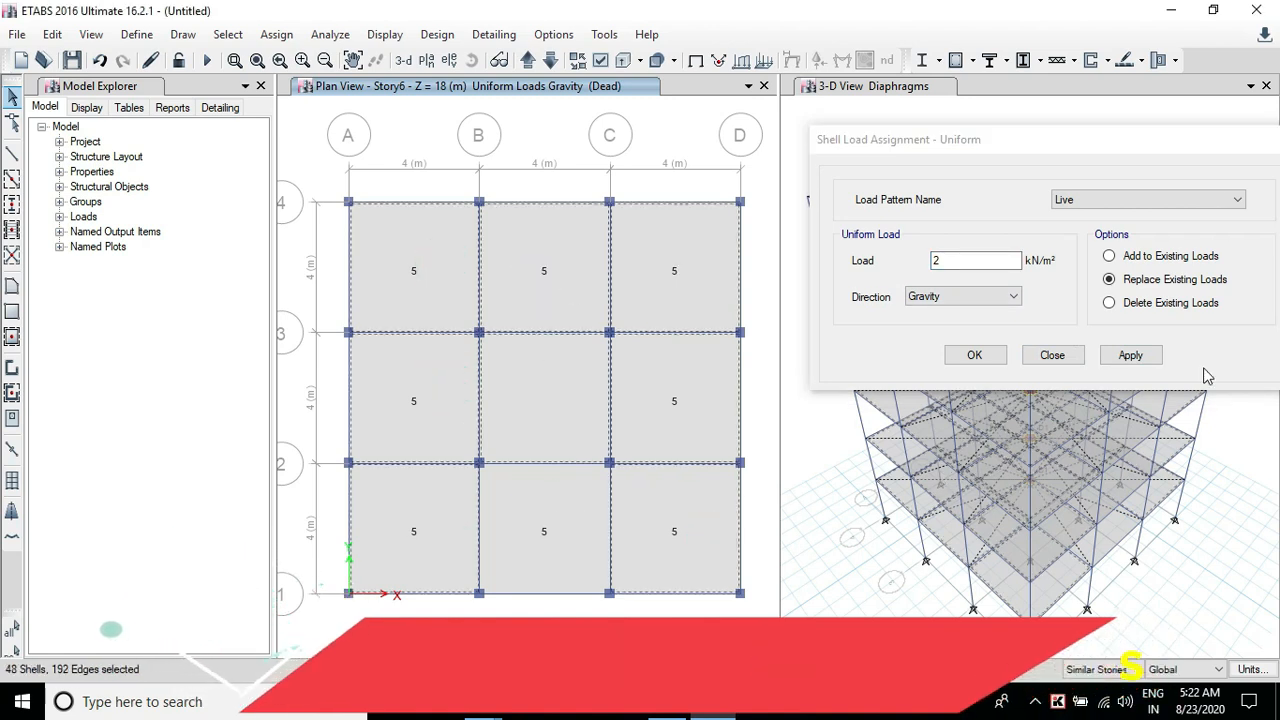
pyautogui.click(1130, 356)
pyautogui.click(976, 354)
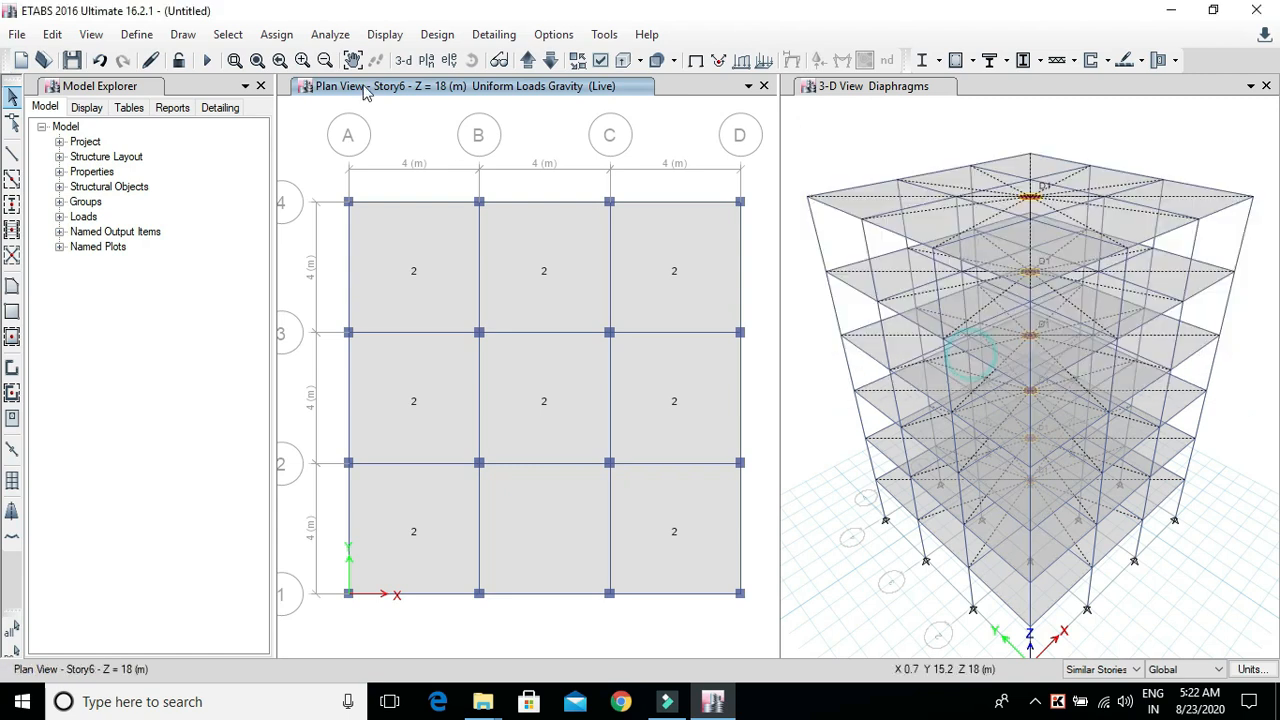
# Step: Set up a distributed frame load for the Dead pattern with a uniform Gravity load of 12 kN/m
pyautogui.click(278, 36)
pyautogui.moveTo(378, 234)
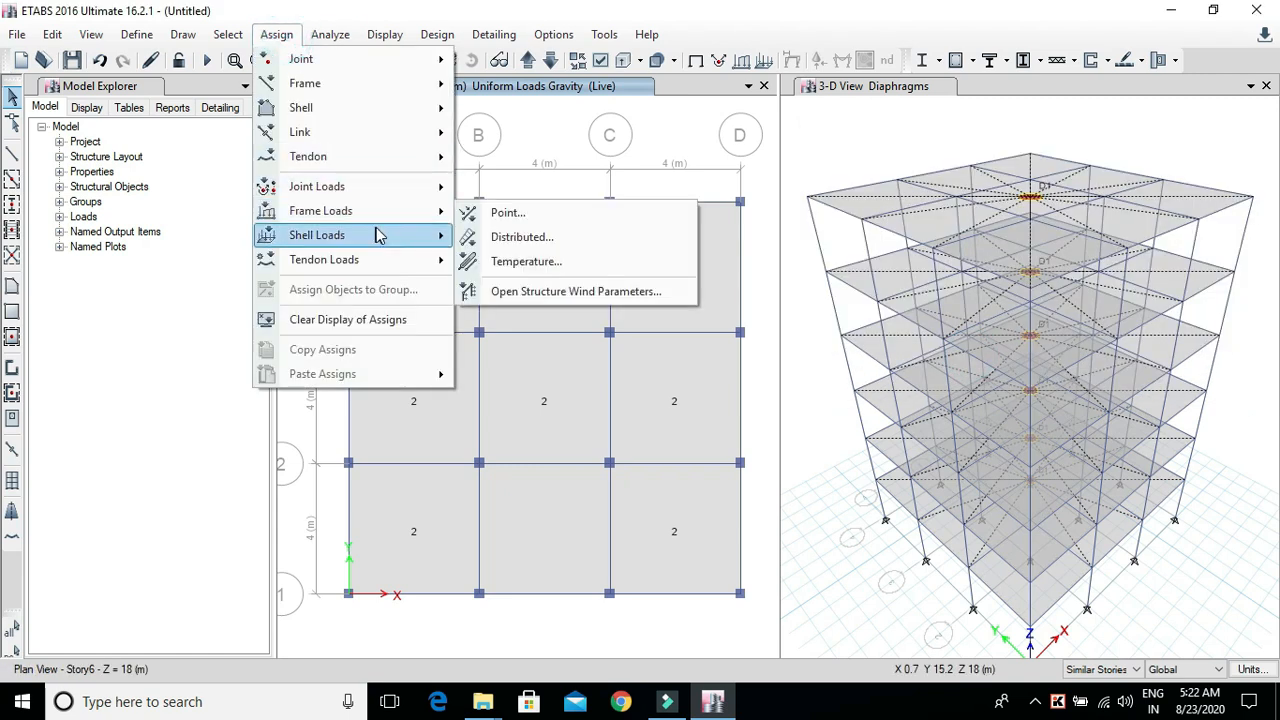
pyautogui.click(522, 237)
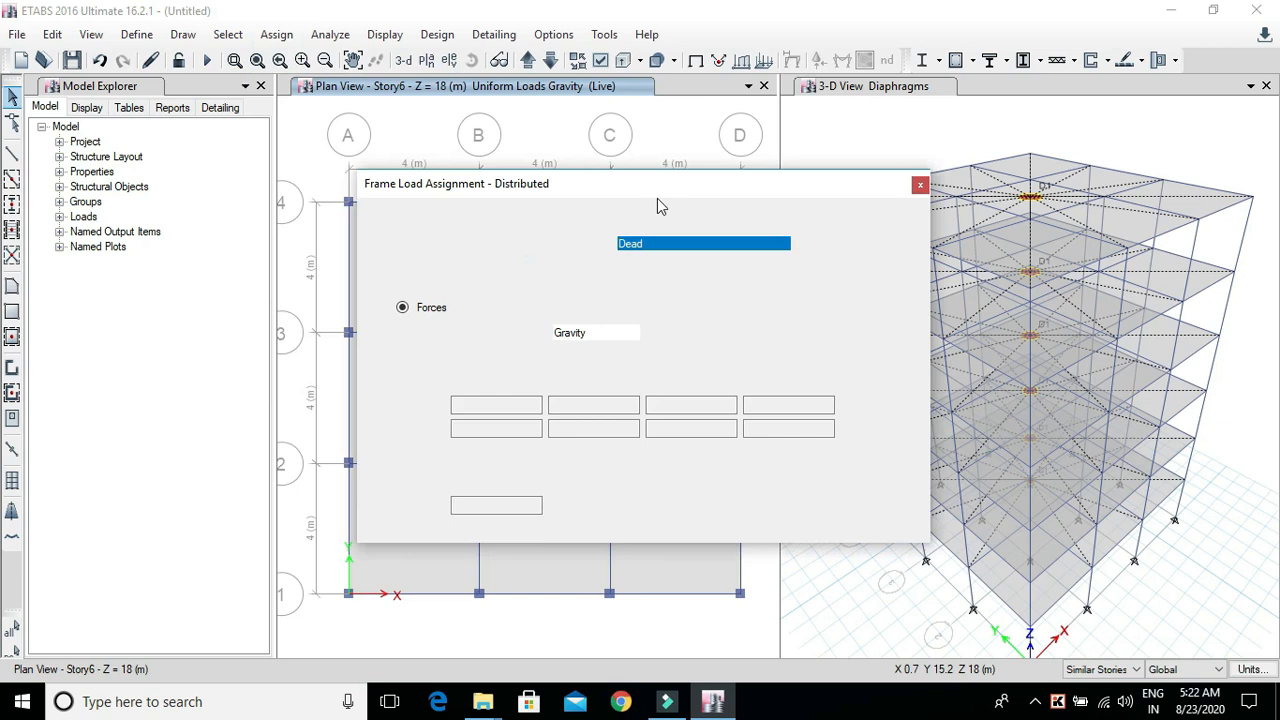
pyautogui.doubleClick(686, 475)
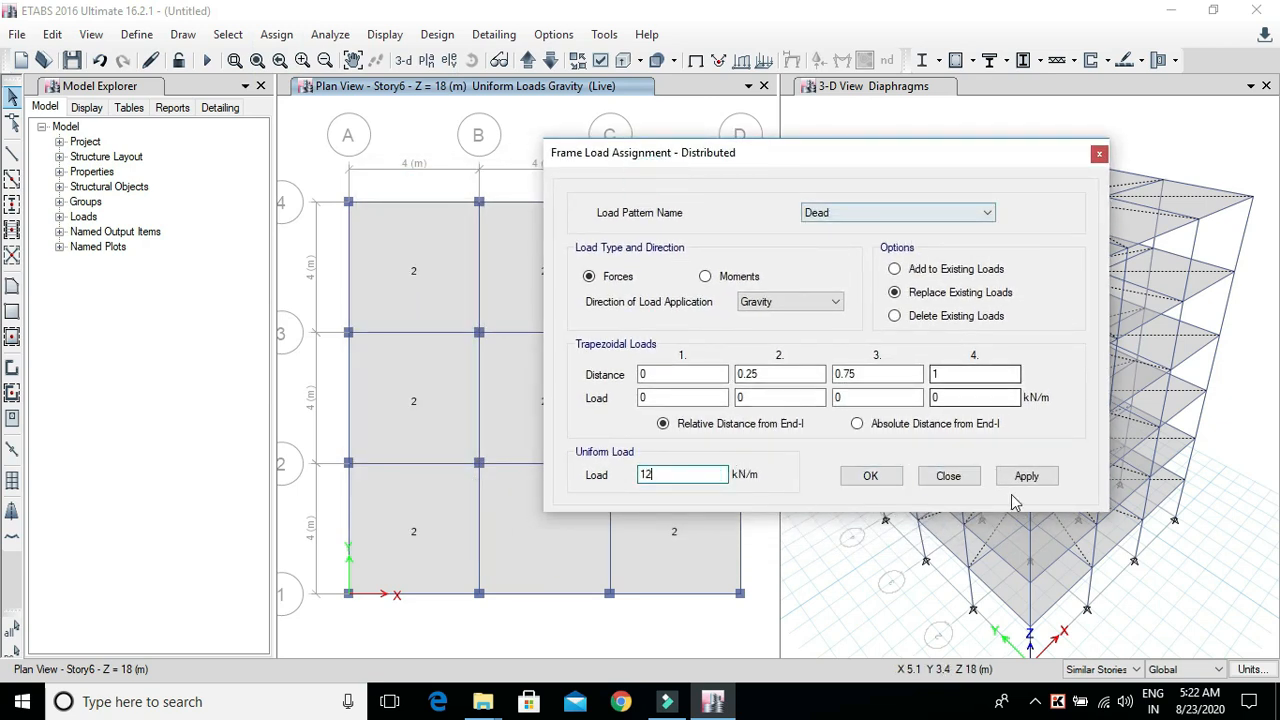
# Step: Select all beams in the model by object type, keeping the distributed frame load assignment open
pyautogui.click(229, 36)
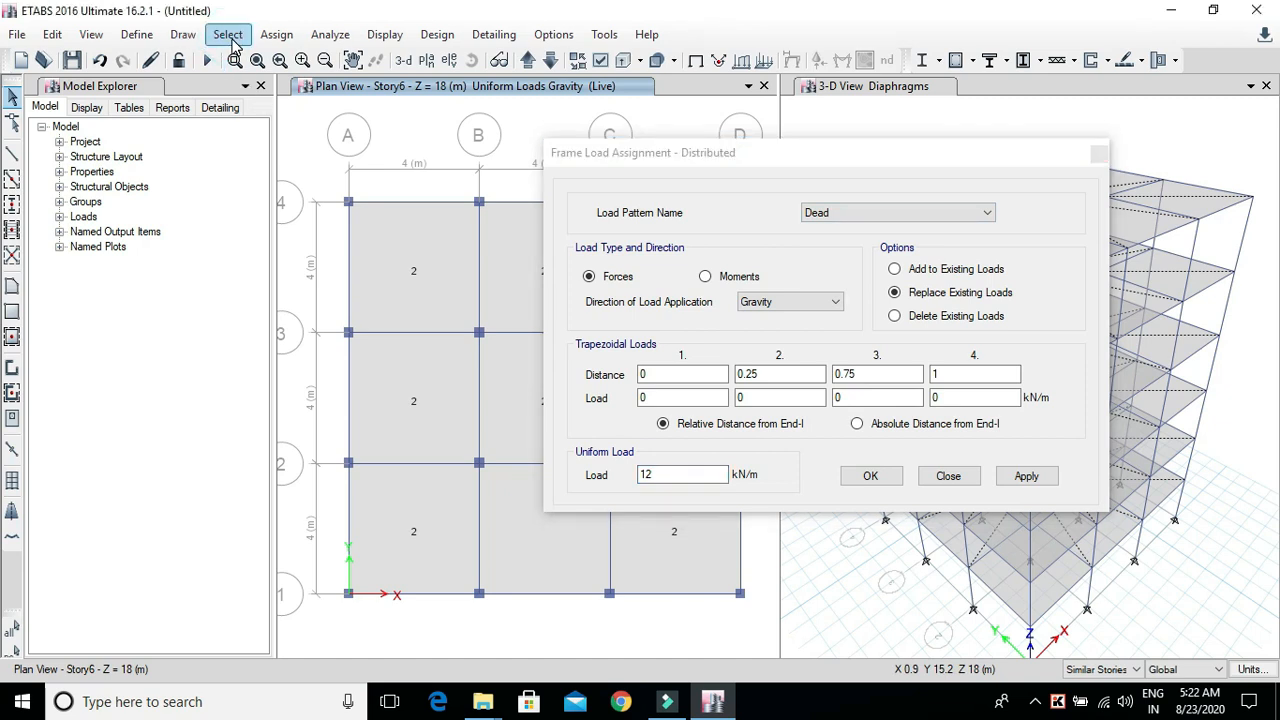
pyautogui.click(229, 35)
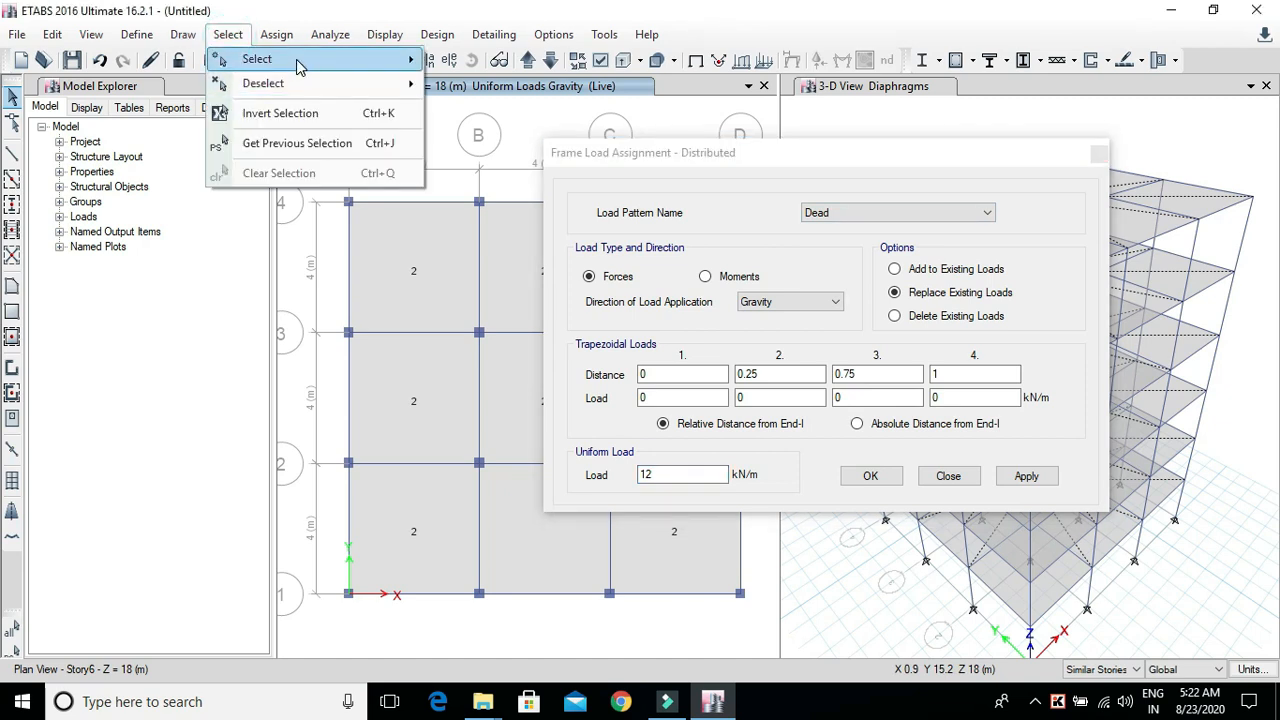
pyautogui.moveTo(298, 65)
pyautogui.click(477, 195)
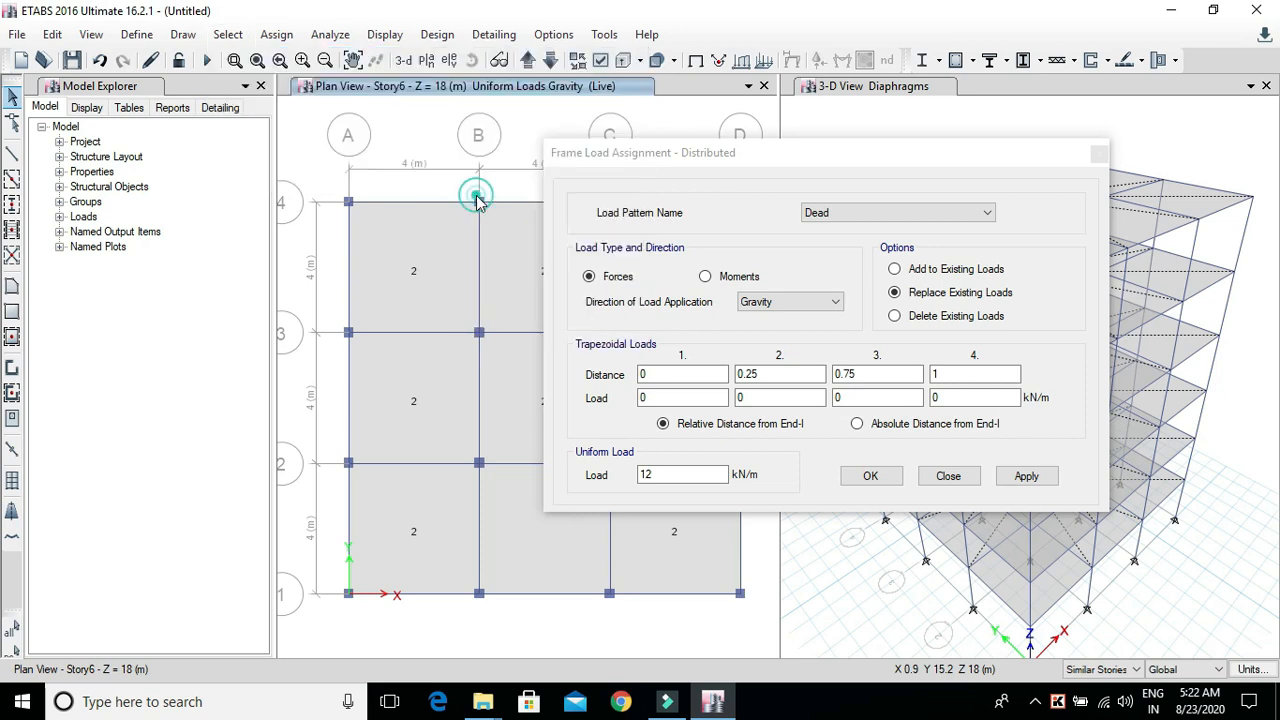
pyautogui.moveTo(190, 88); pyautogui.dragTo(321, 74)
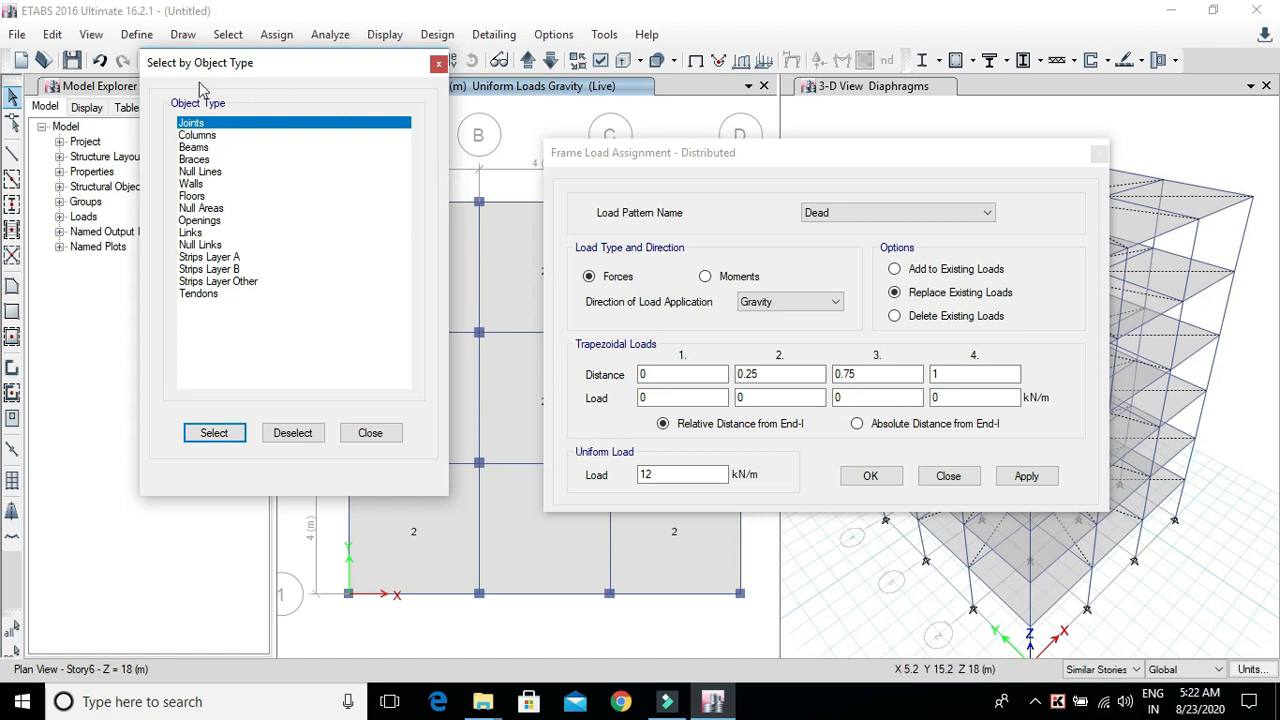
pyautogui.moveTo(200, 65); pyautogui.dragTo(206, 119)
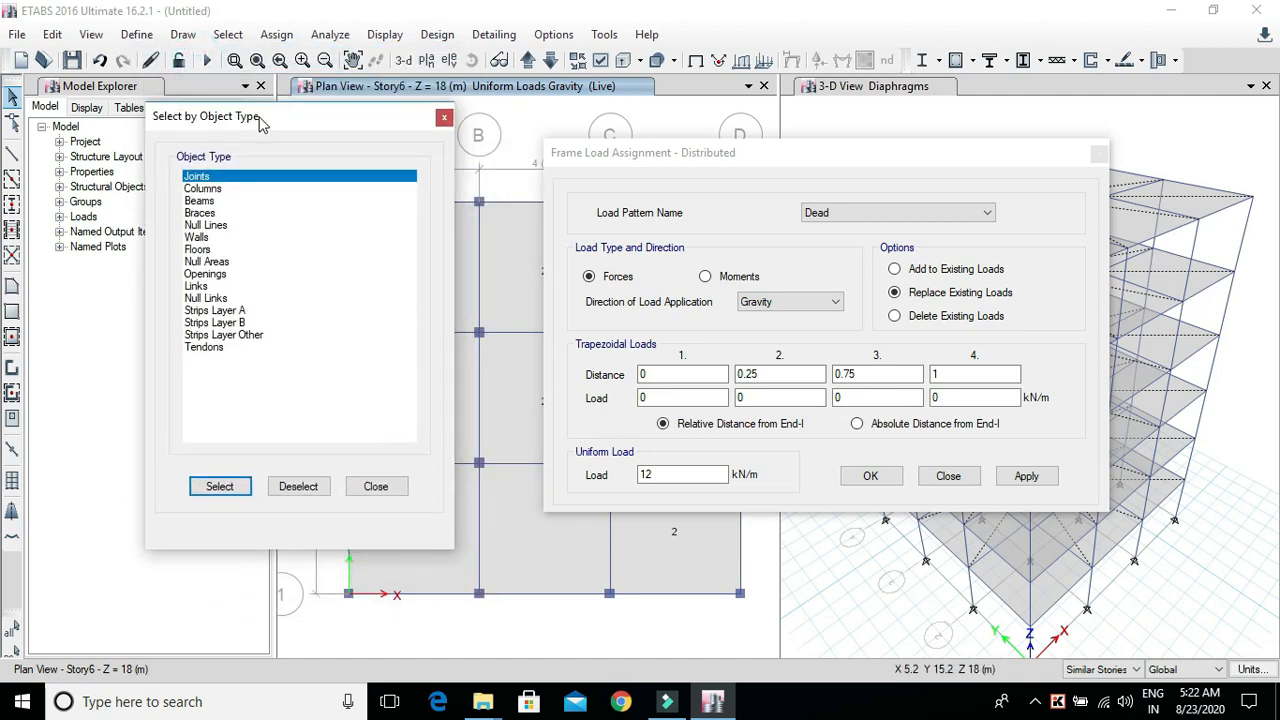
pyautogui.click(200, 201)
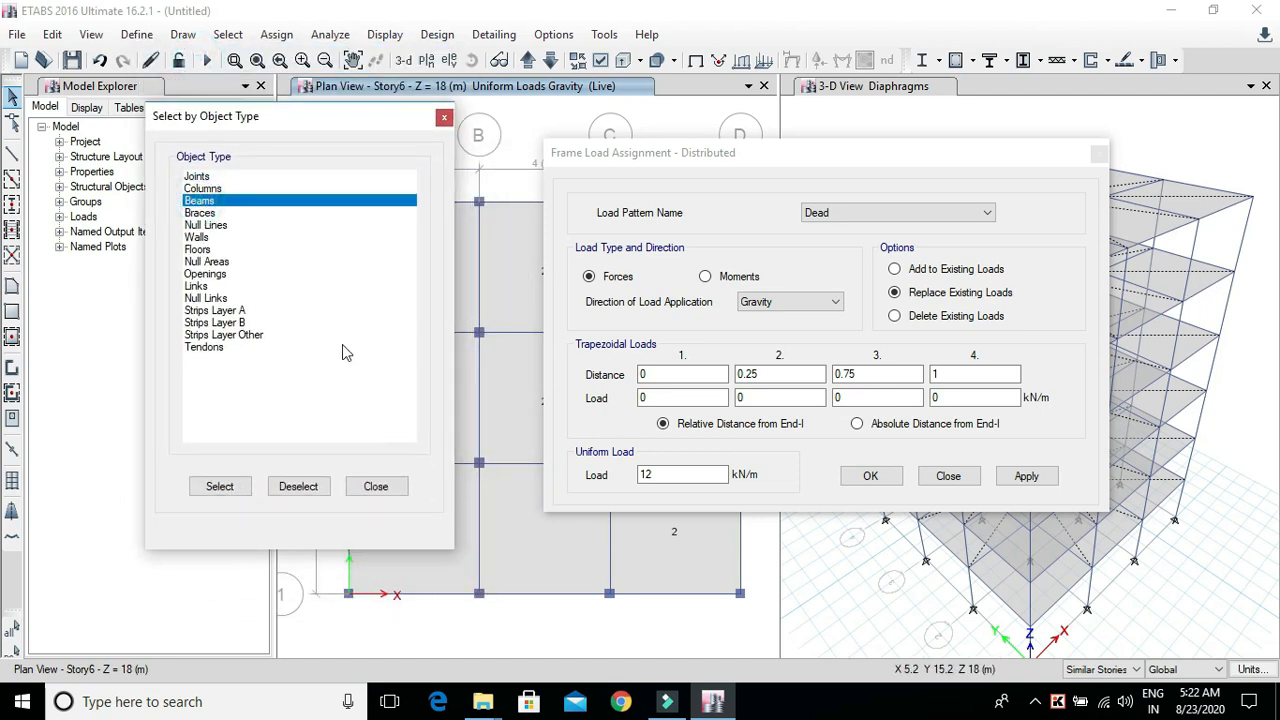
pyautogui.click(218, 487)
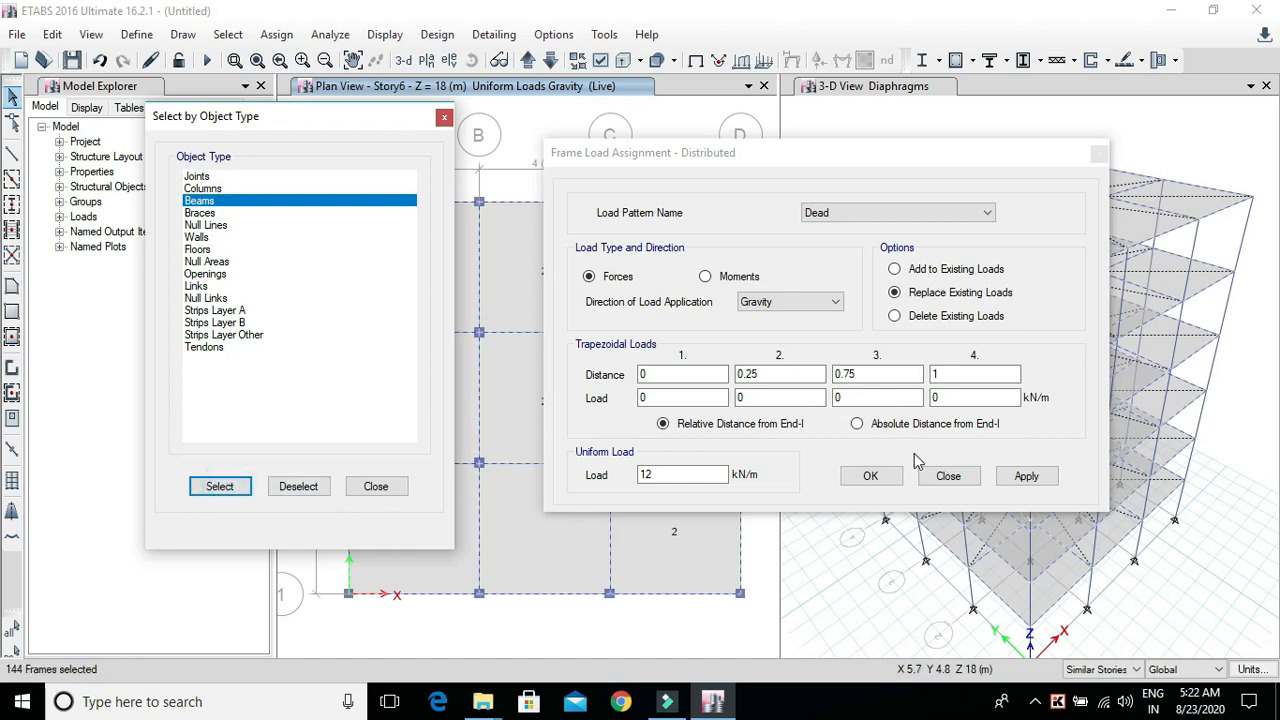
# Step: Apply the 12 kN/m Dead load to the selected beams and close the load assignment and object type selection dialogs
pyautogui.click(1026, 477)
pyautogui.click(893, 480)
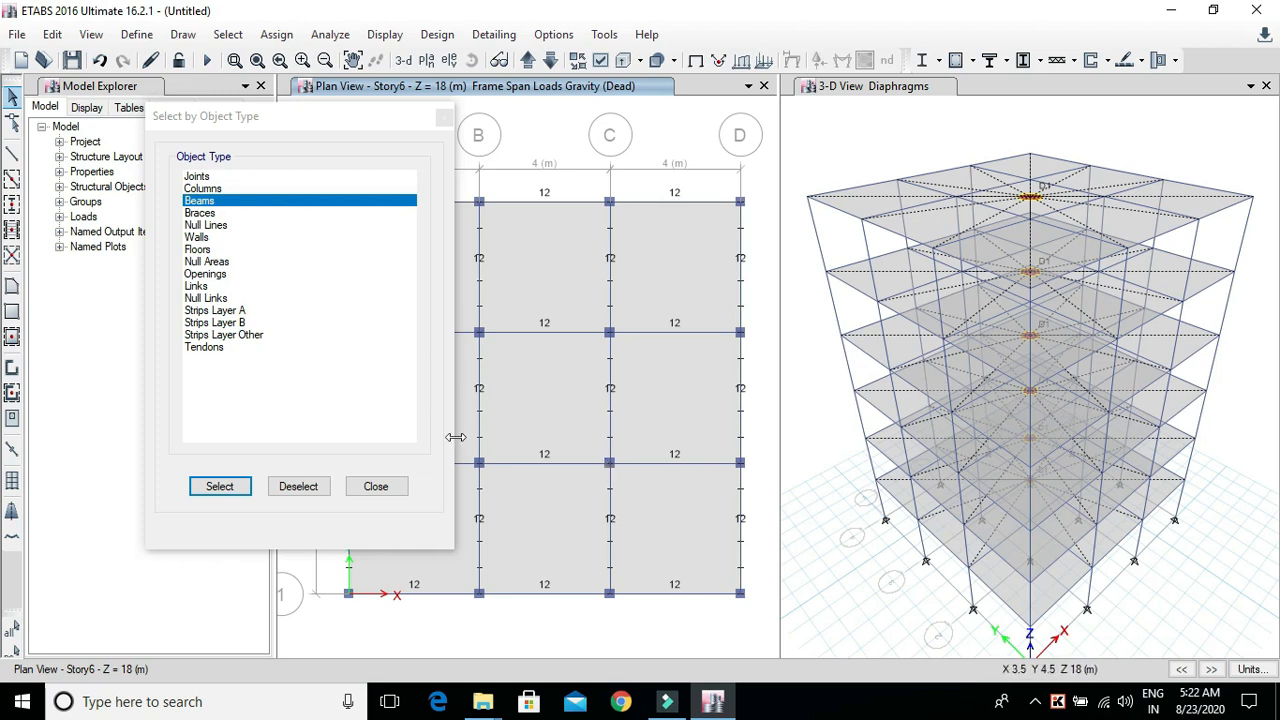
pyautogui.click(374, 486)
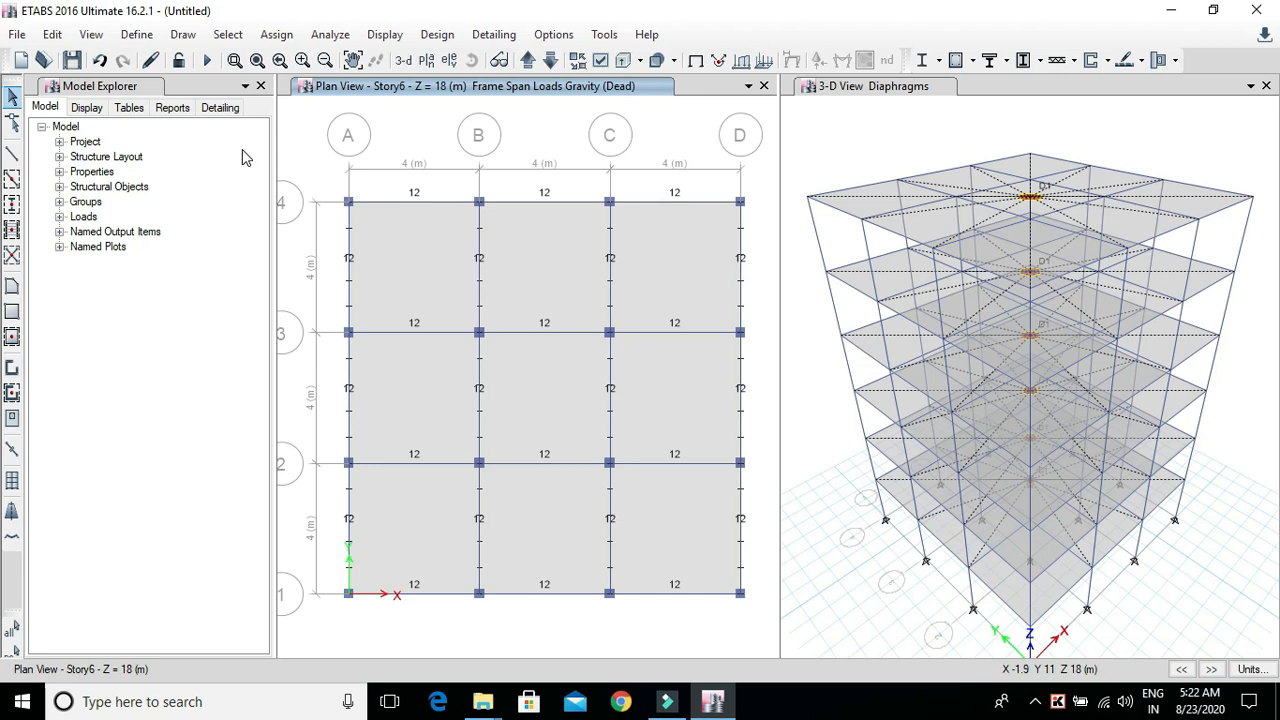
# Step: Check the model with all joint, frame, shell and other checks plus the trim-or-extend fix enabled, and close the report
pyautogui.click(333, 37)
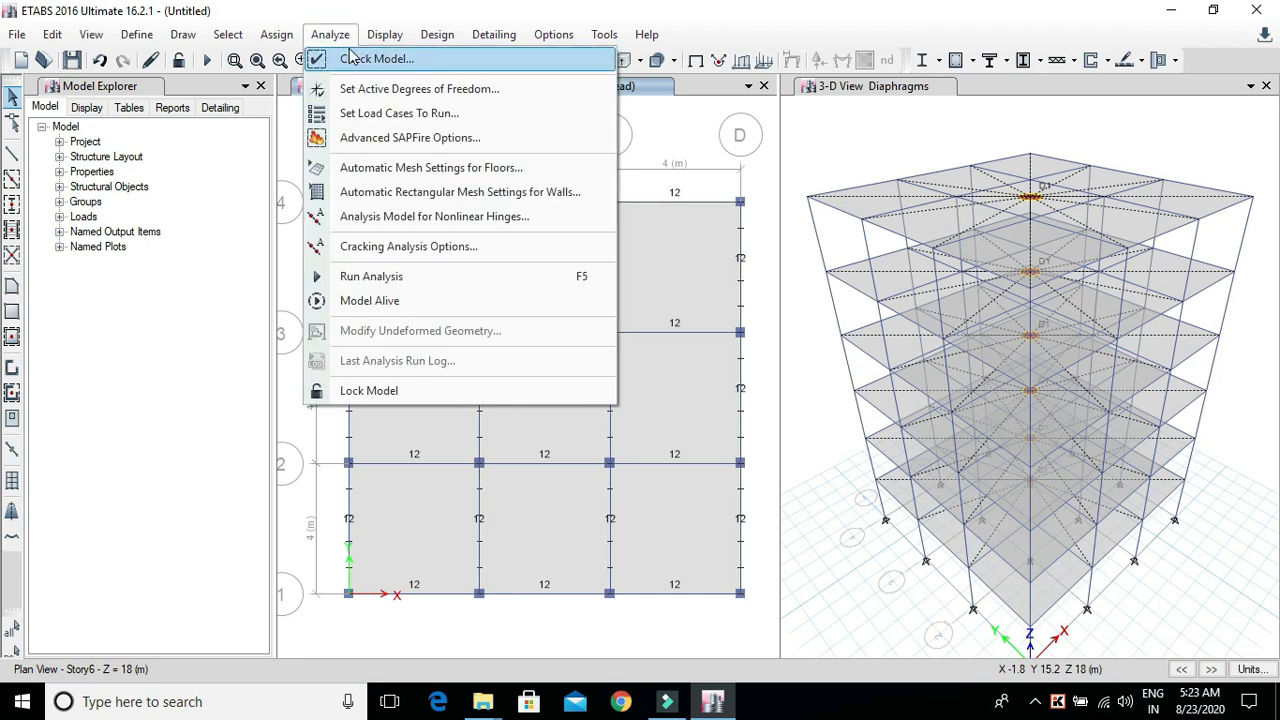
pyautogui.click(365, 60)
pyautogui.click(663, 584)
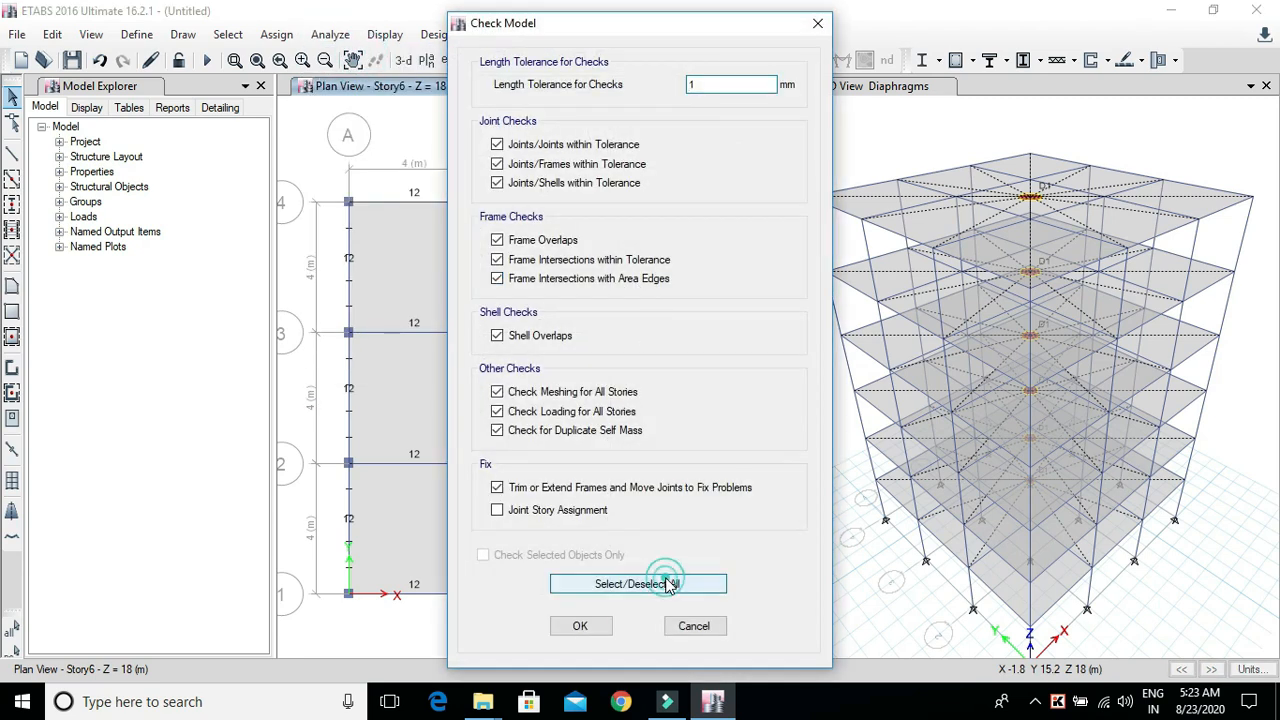
pyautogui.click(588, 628)
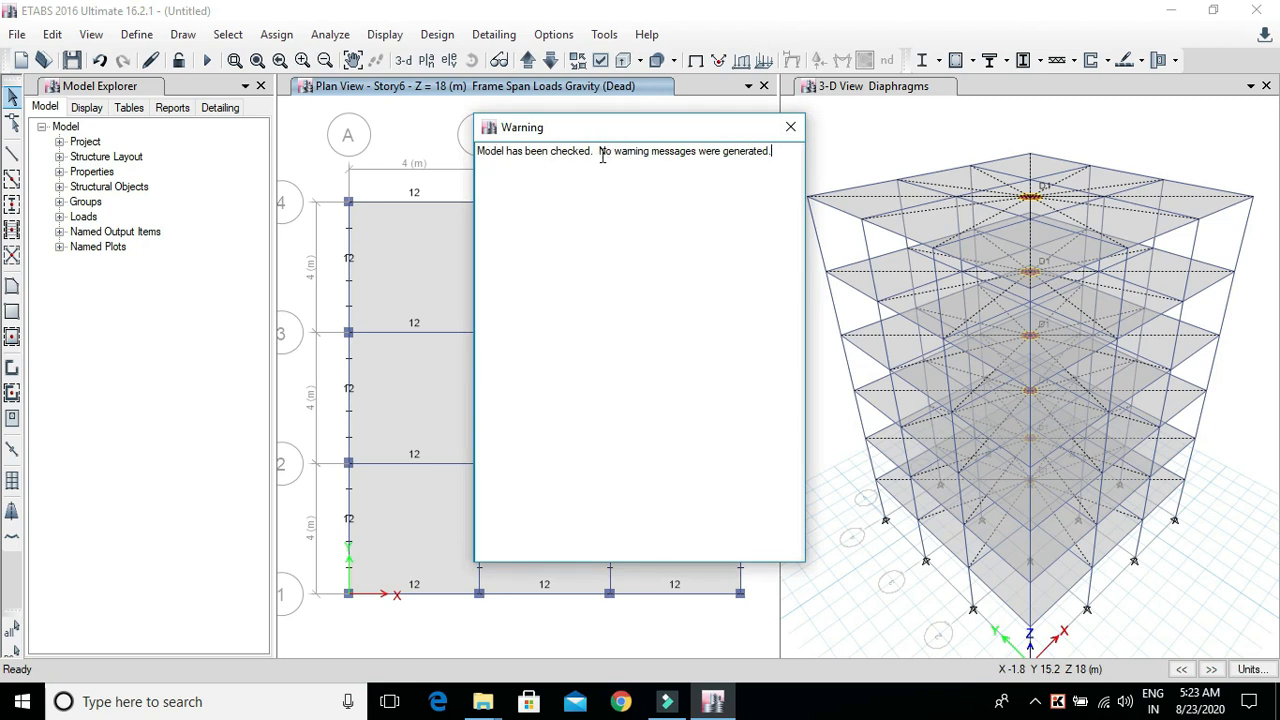
pyautogui.moveTo(600, 150); pyautogui.dragTo(670, 155)
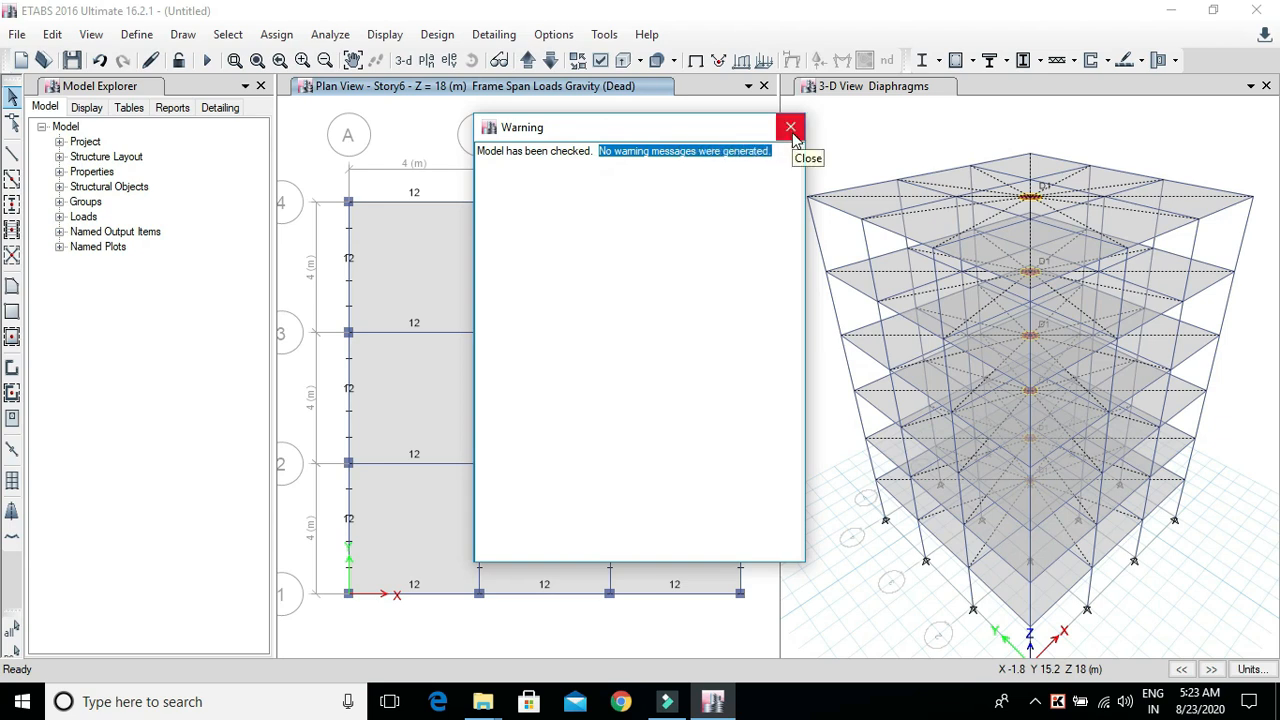
pyautogui.click(791, 129)
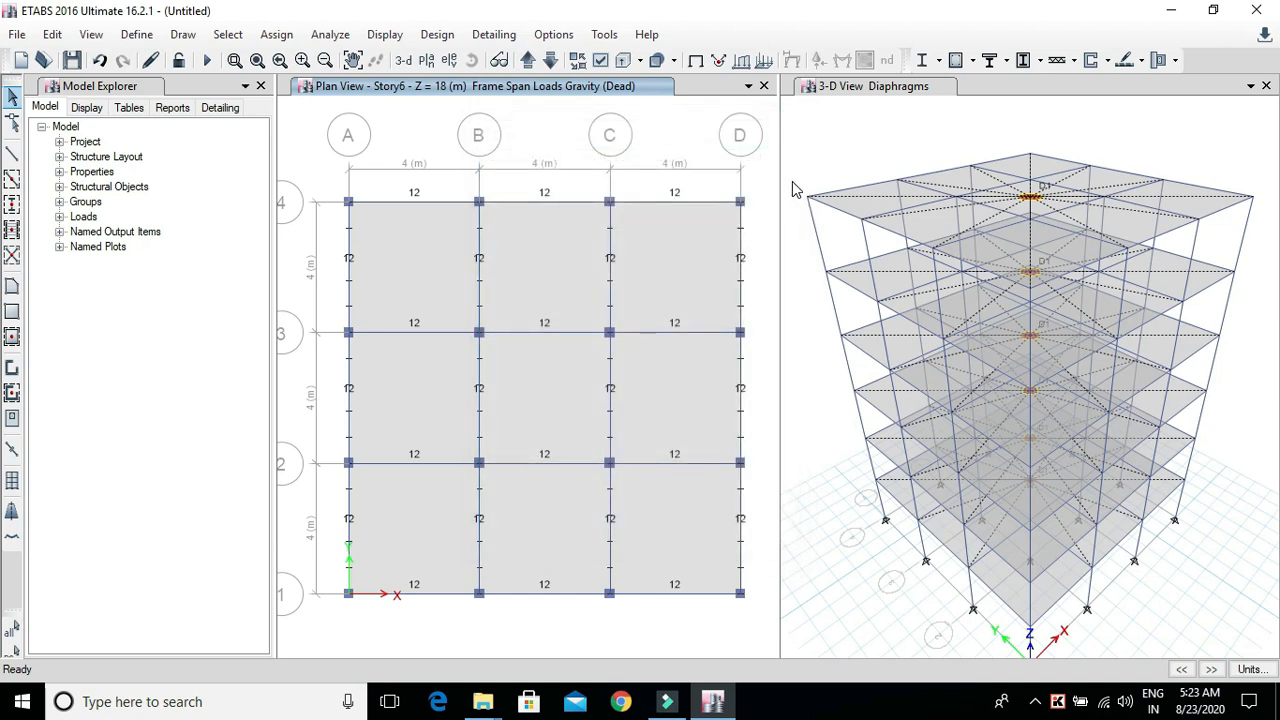
# Step: Run the analysis, saving the model file as df
pyautogui.click(330, 34)
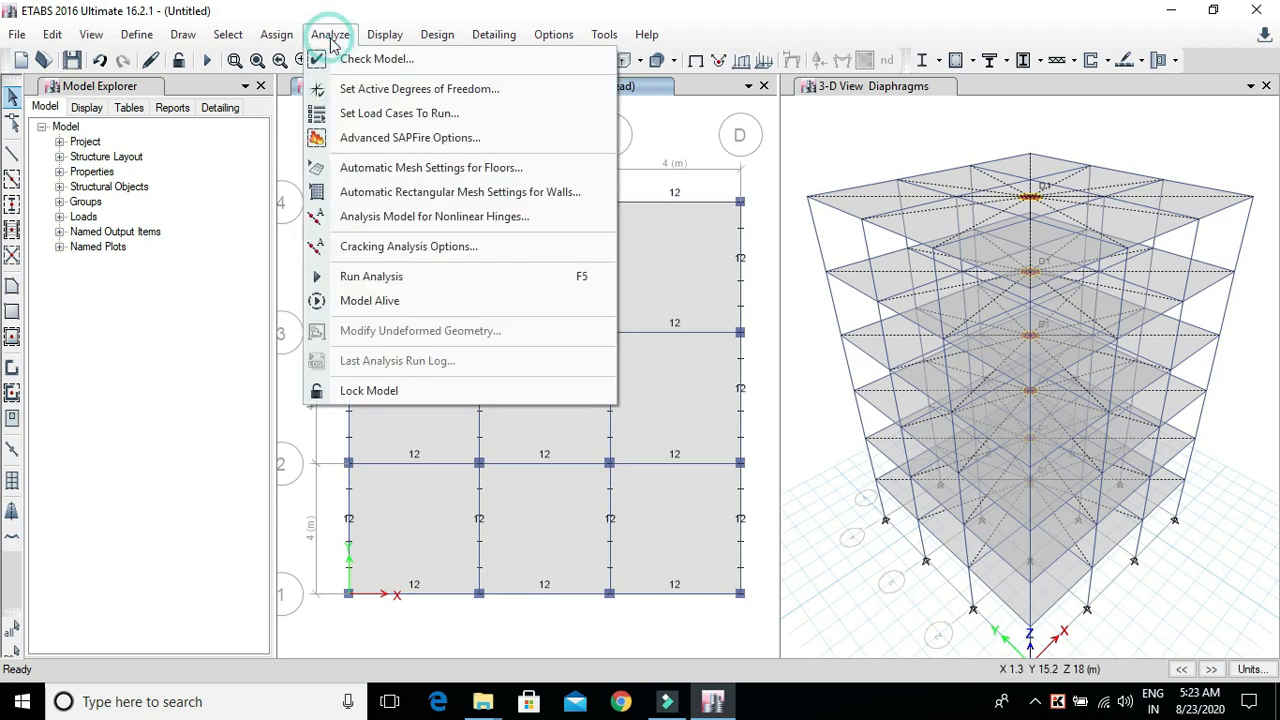
pyautogui.click(434, 280)
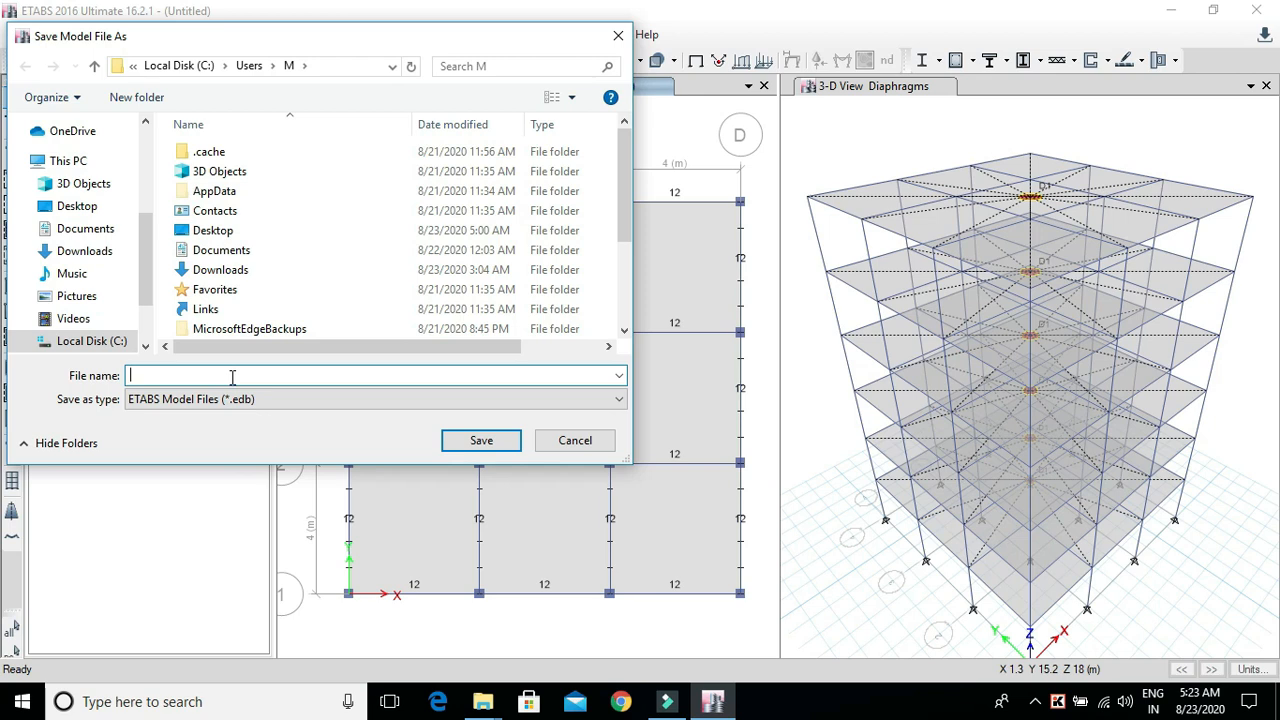
pyautogui.write('d')
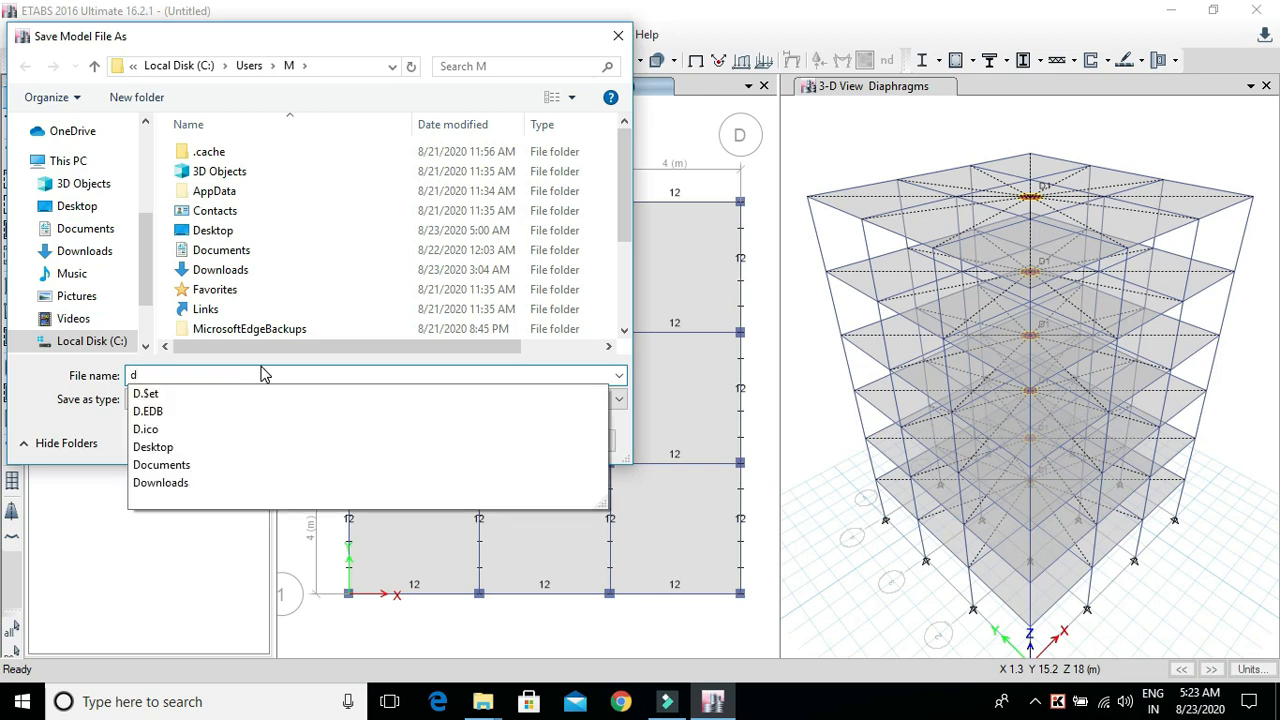
pyautogui.write('f')
pyautogui.click(481, 441)
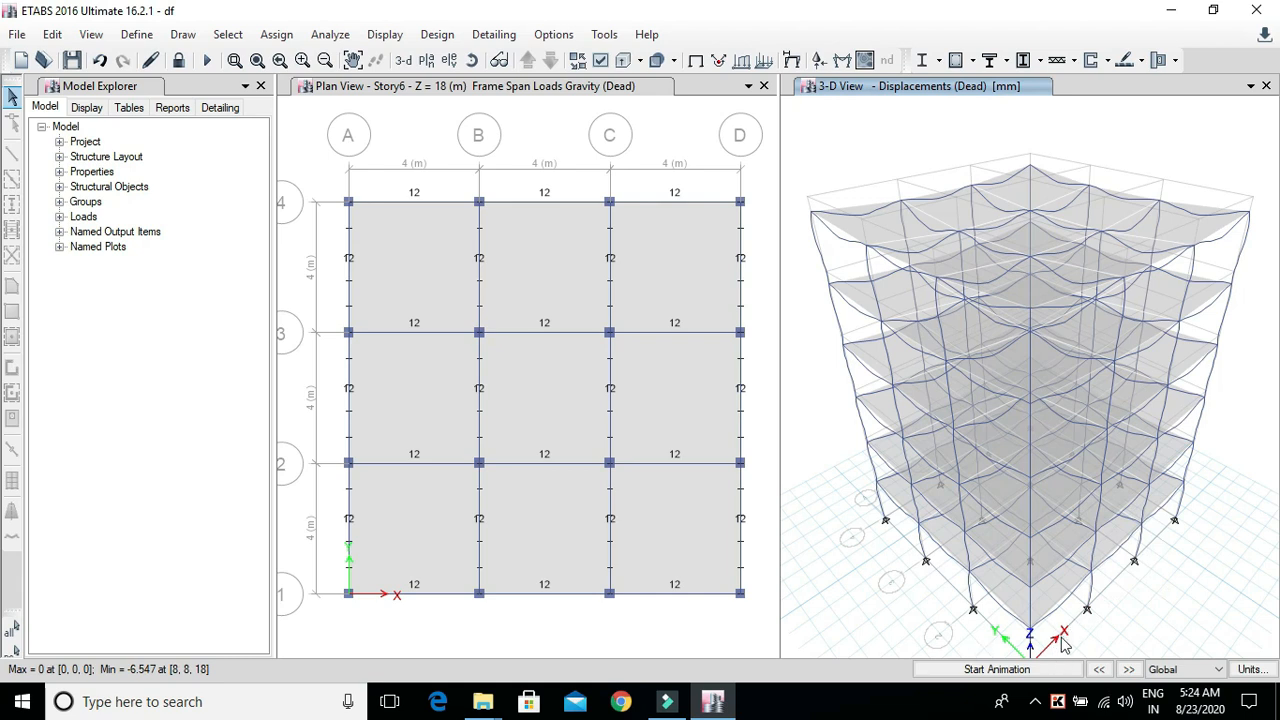
# Step: Animate the displaced shape in the 3-D view for the Dead load case and for the Live load case
pyautogui.moveTo(1083, 606); pyautogui.dragTo(1080, 590, button='middle')
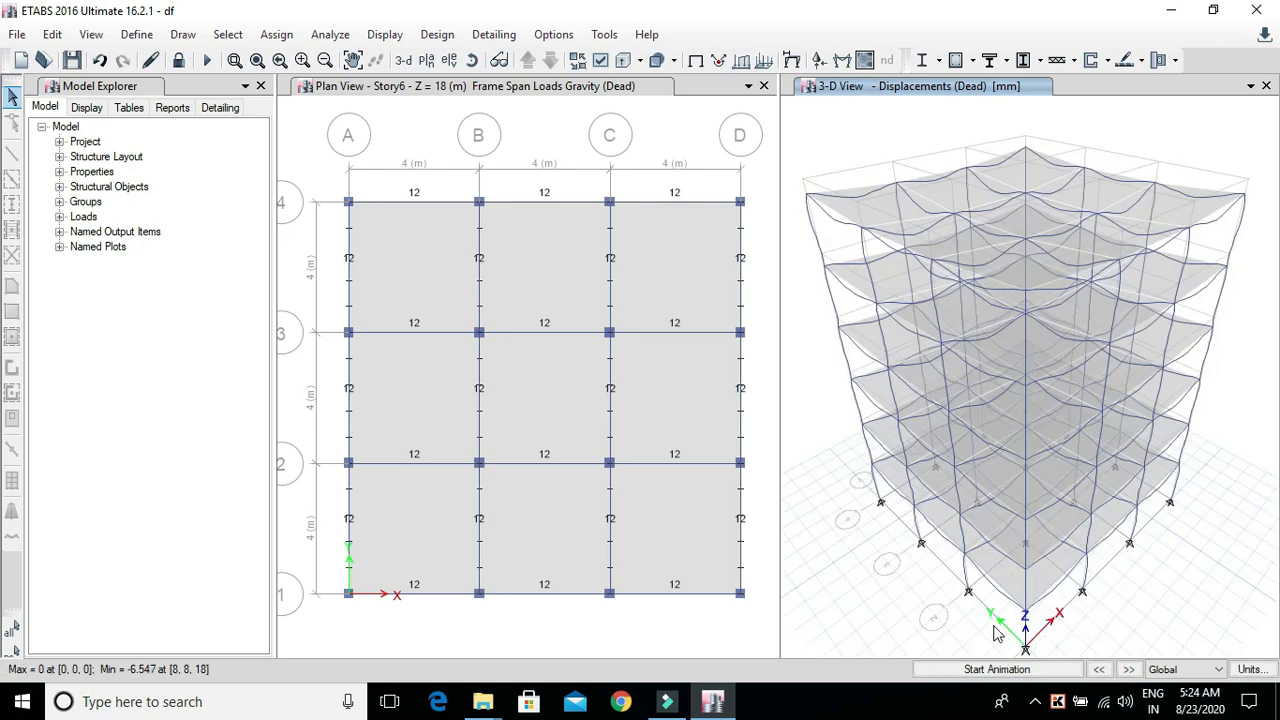
pyautogui.moveTo(1058, 632); pyautogui.dragTo(1073, 590, button='middle')
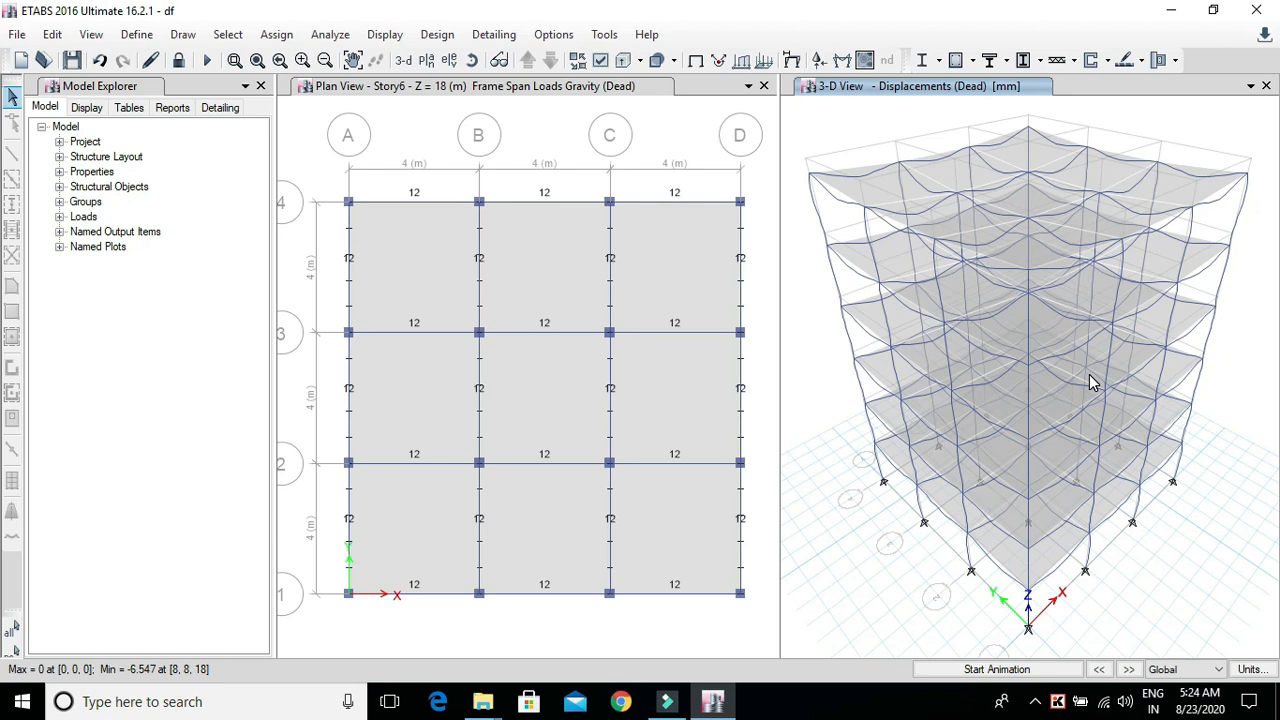
pyautogui.click(985, 670)
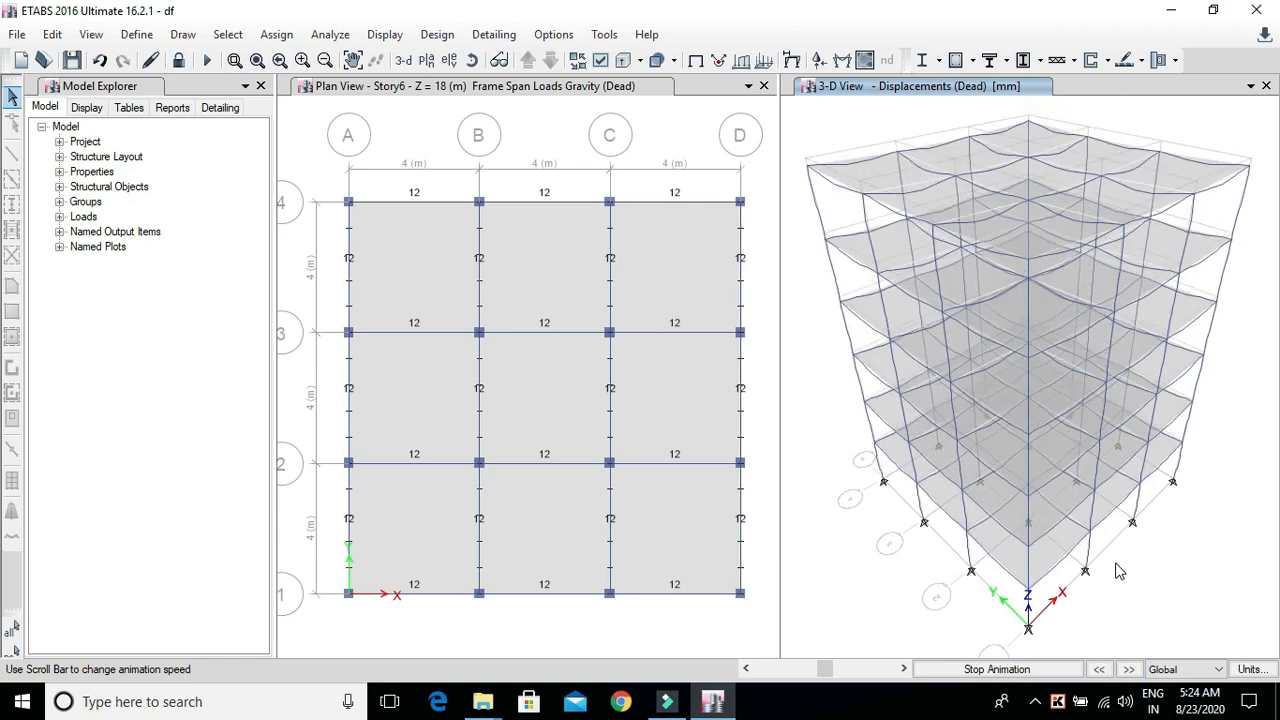
pyautogui.click(1131, 669)
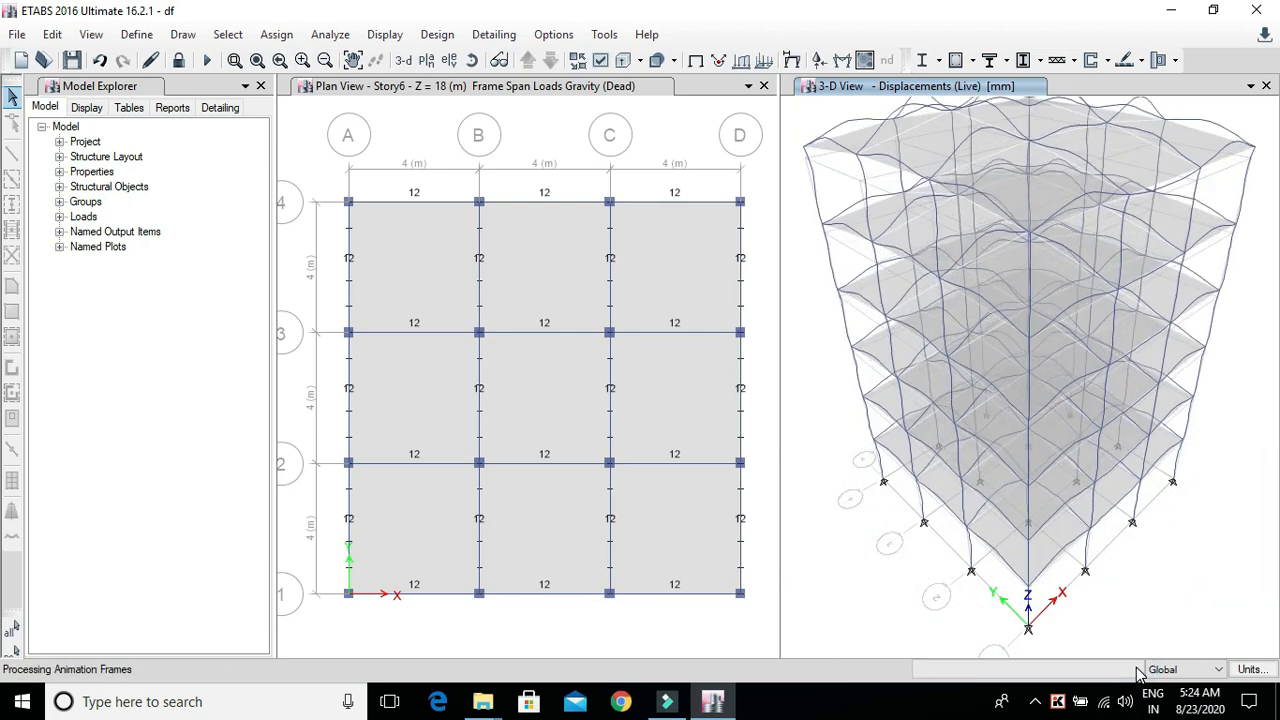
pyautogui.click(992, 162)
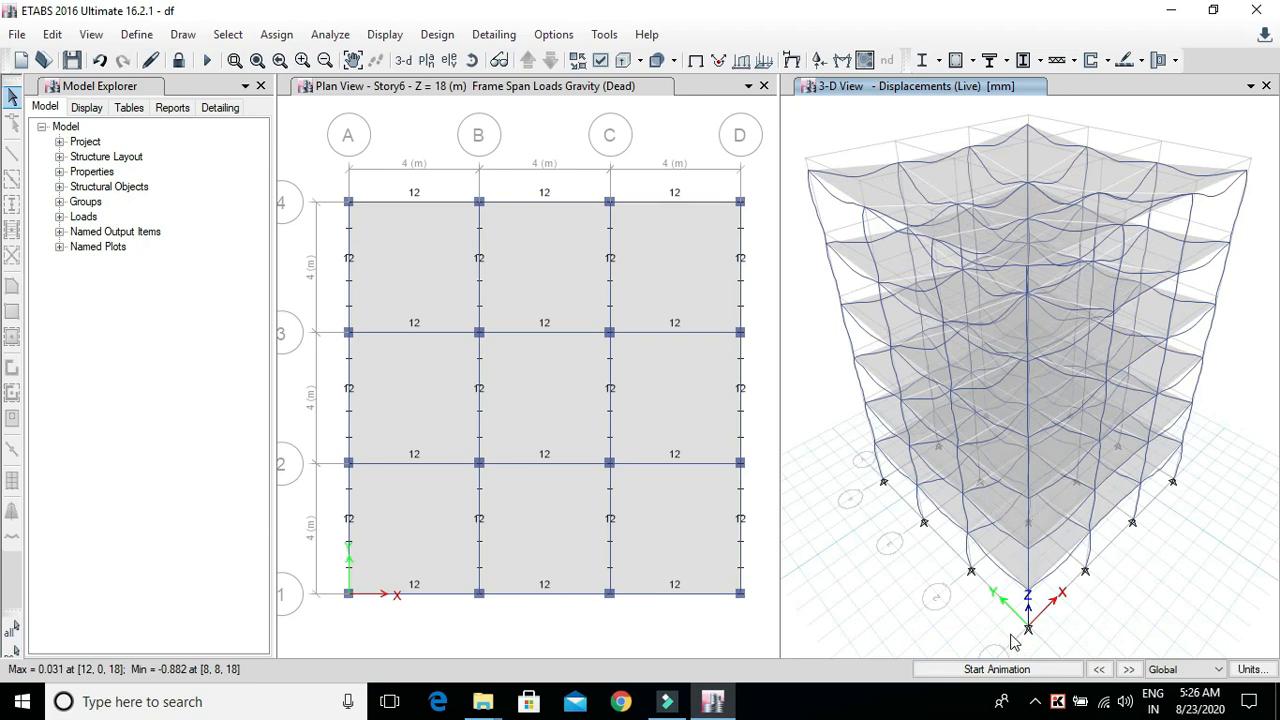
pyautogui.click(1026, 669)
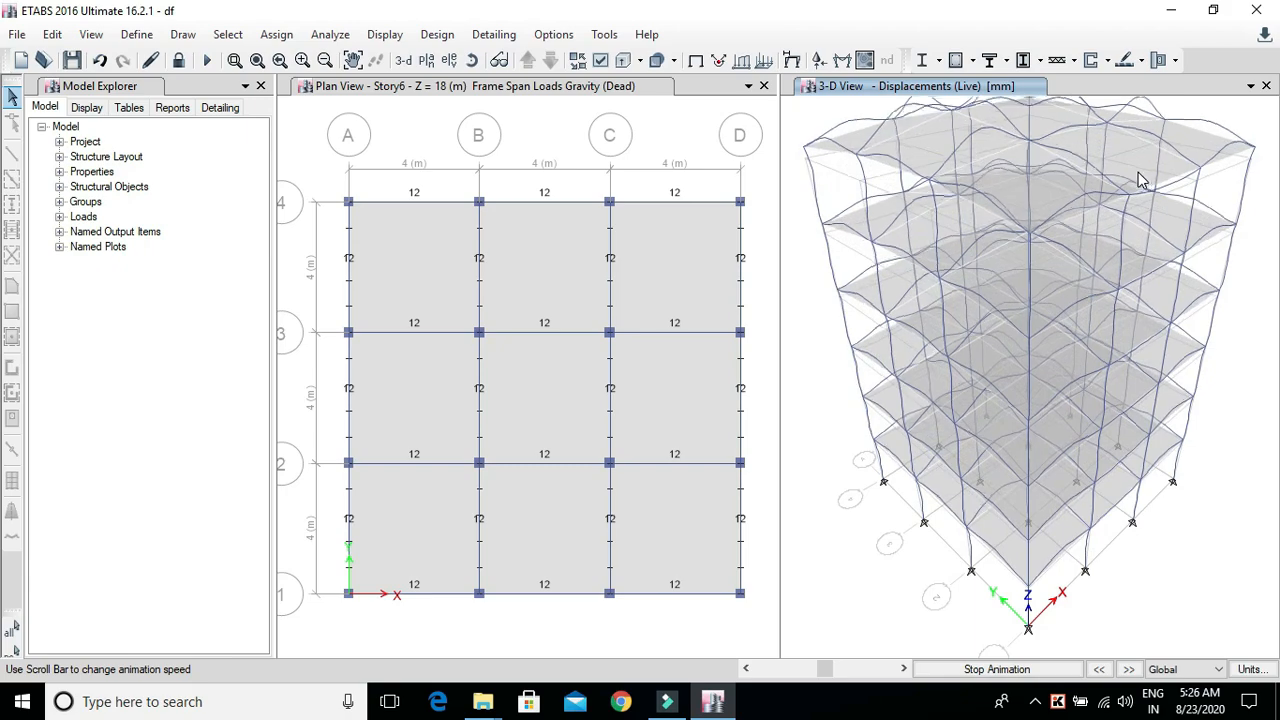
# Step: Animate the displaced shapes for both steps of the wind x and wind y cases, and stop the animation
pyautogui.click(1128, 669)
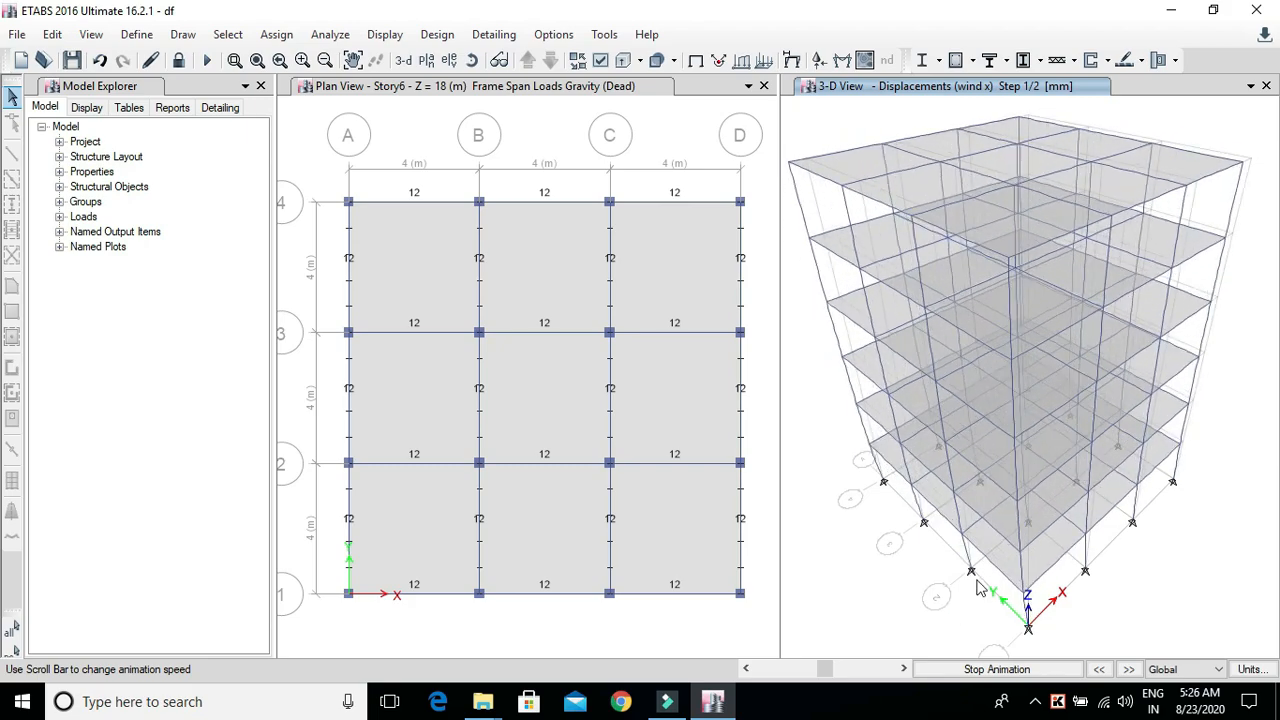
pyautogui.click(1128, 670)
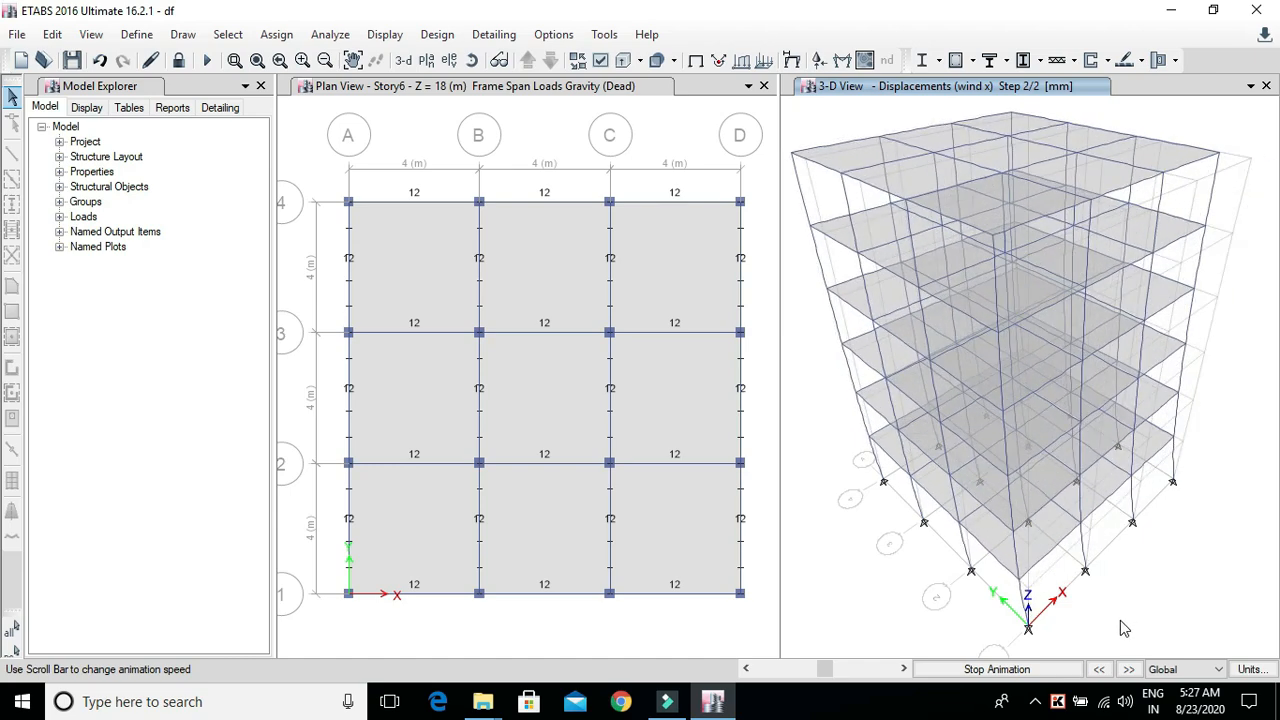
pyautogui.click(1129, 669)
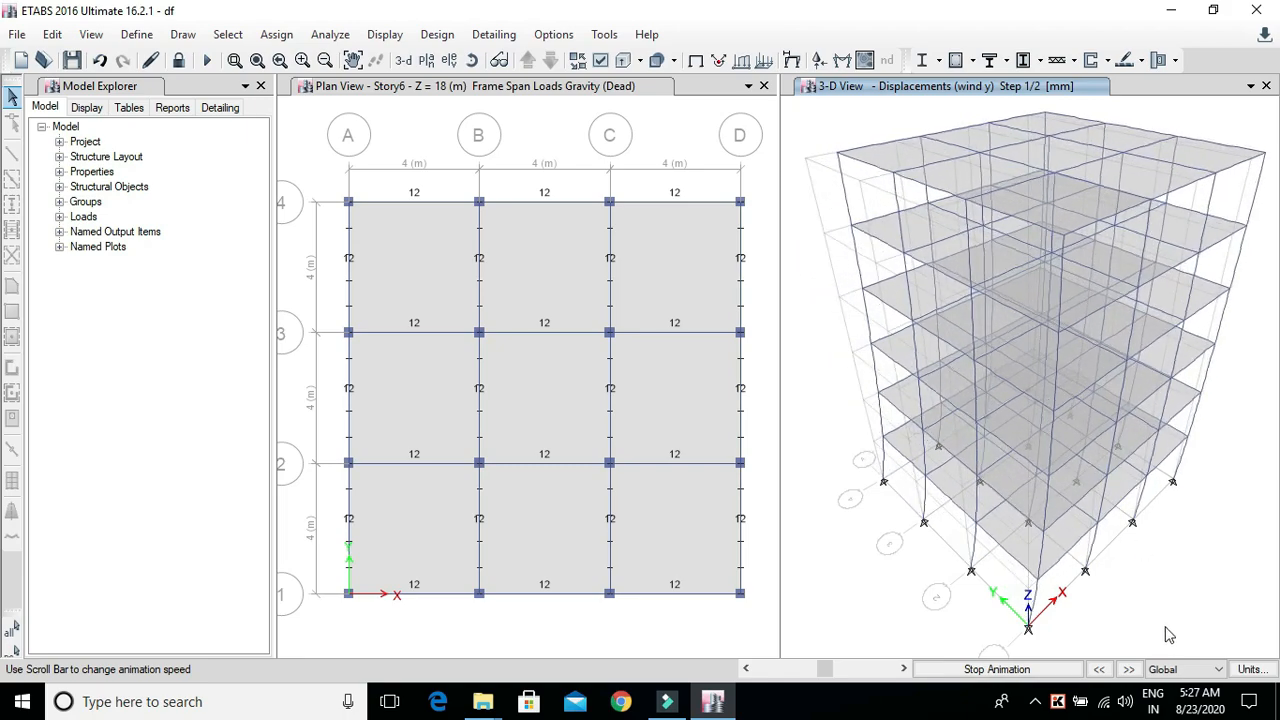
pyautogui.click(1128, 669)
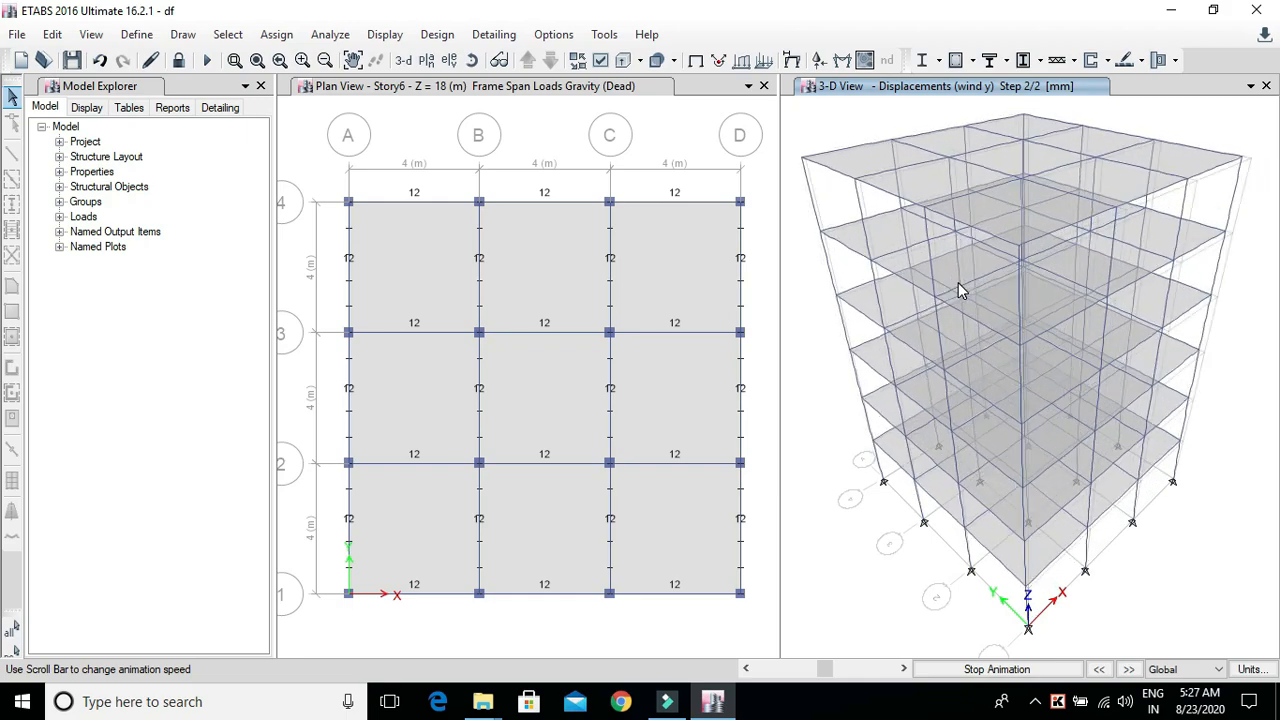
pyautogui.click(1000, 672)
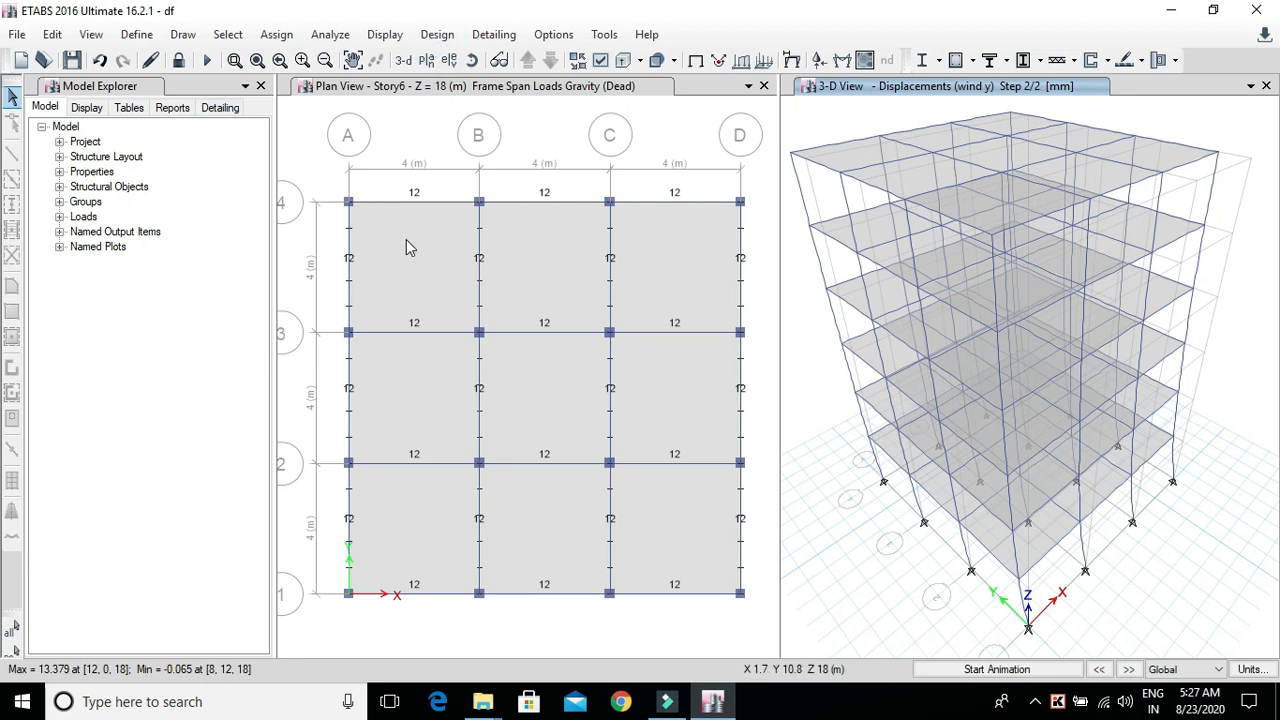
pyautogui.rightClick(913, 443)
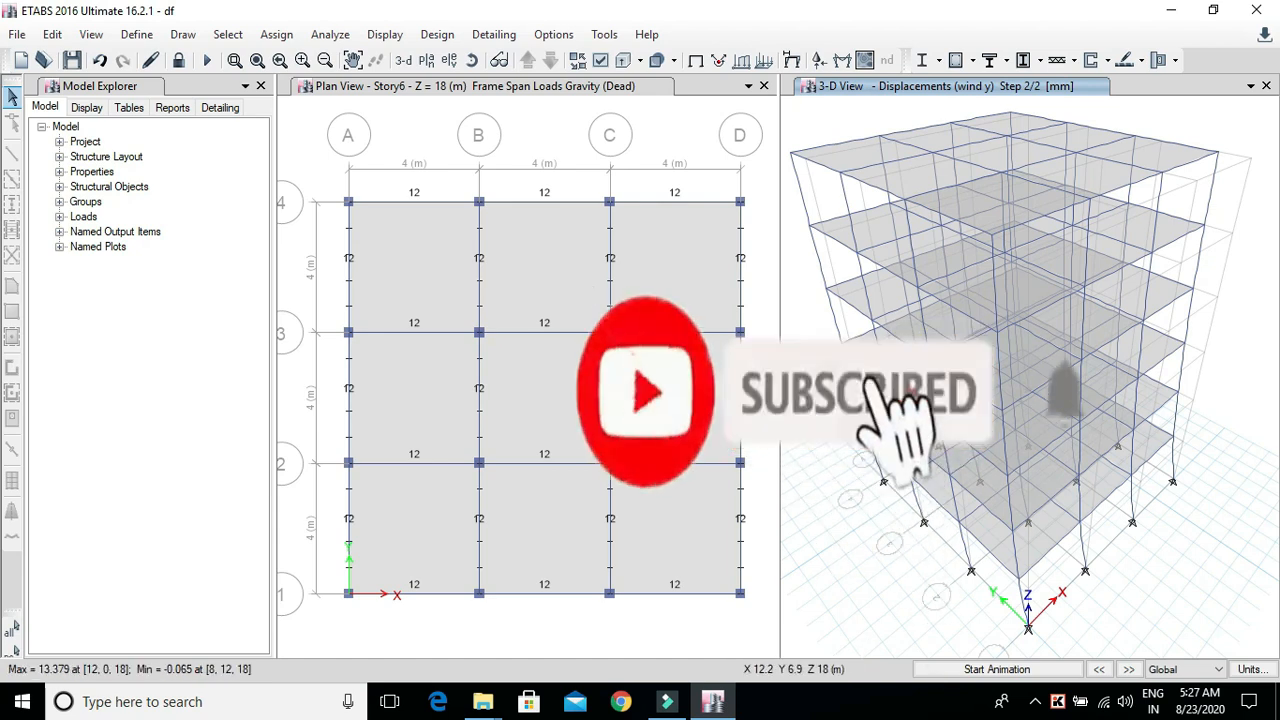